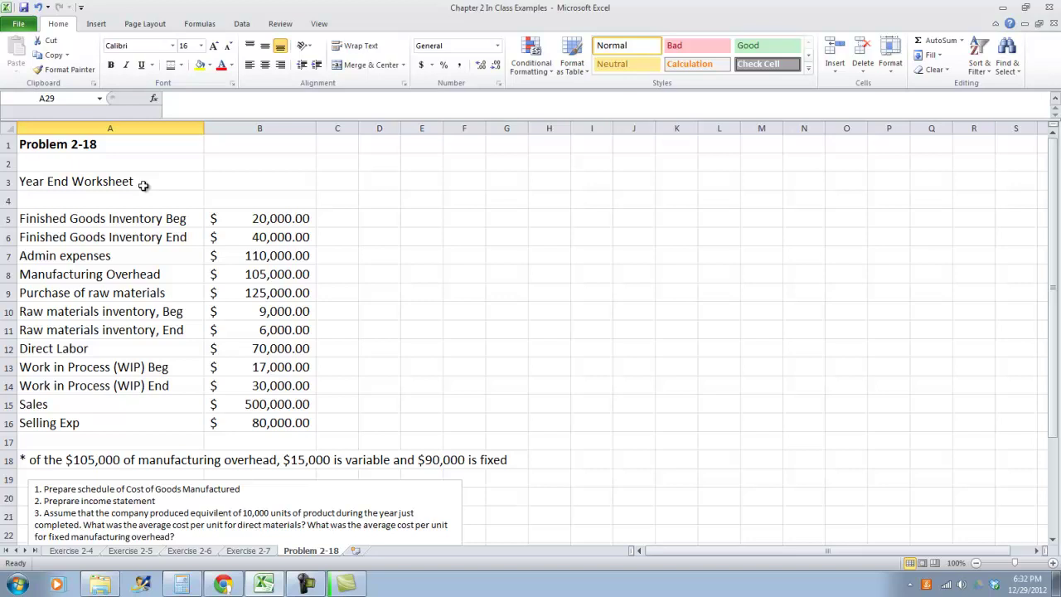
Review the year-end worksheet amounts, the manufacturing overhead note and the list of required questions.
left_click_drag(152, 216, 234, 418)
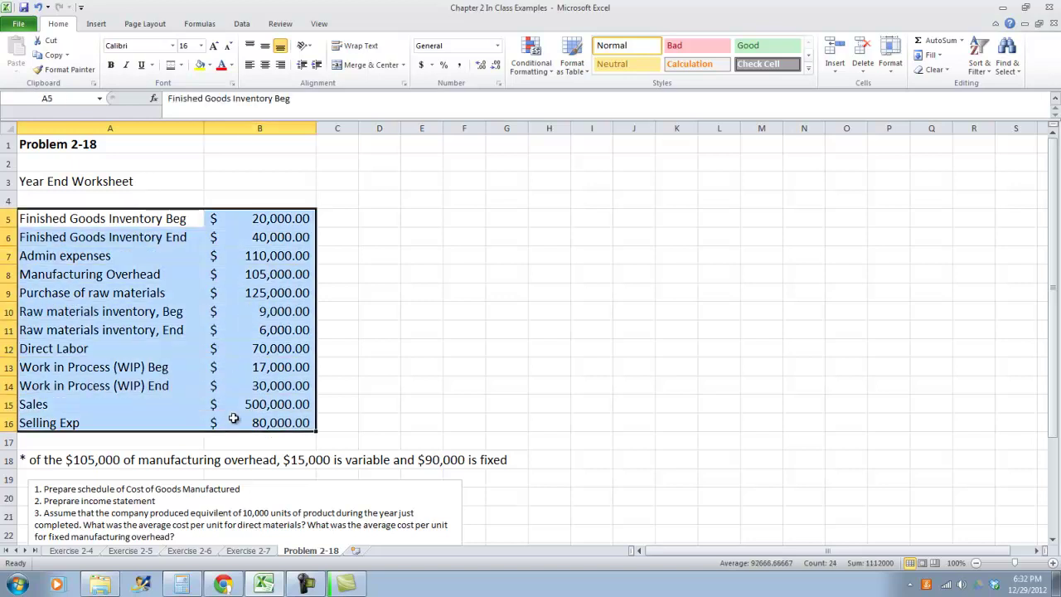
left_click(49, 459)
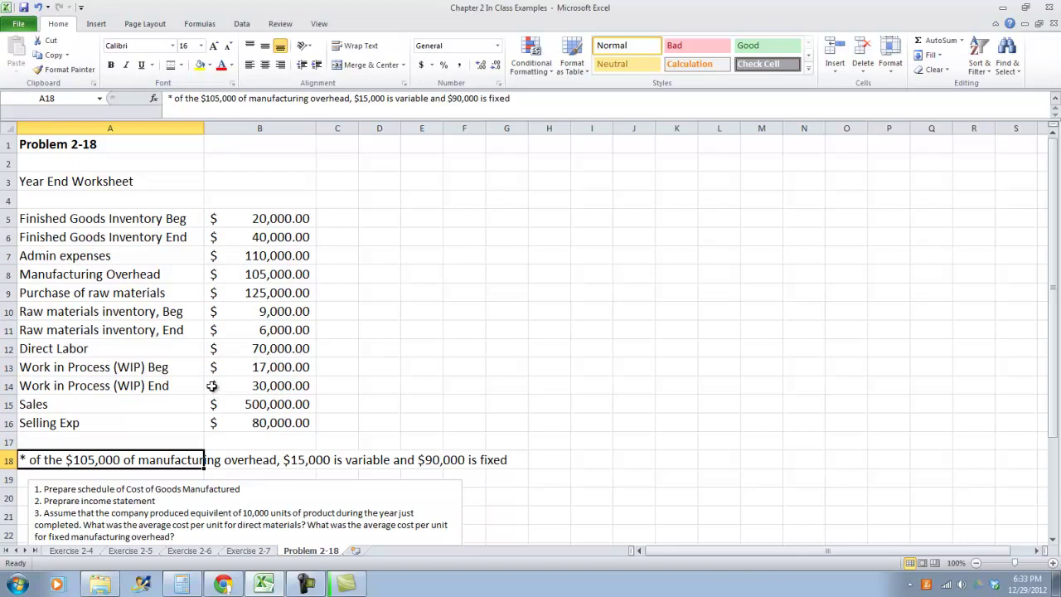
scroll(212, 385, "down", 2)
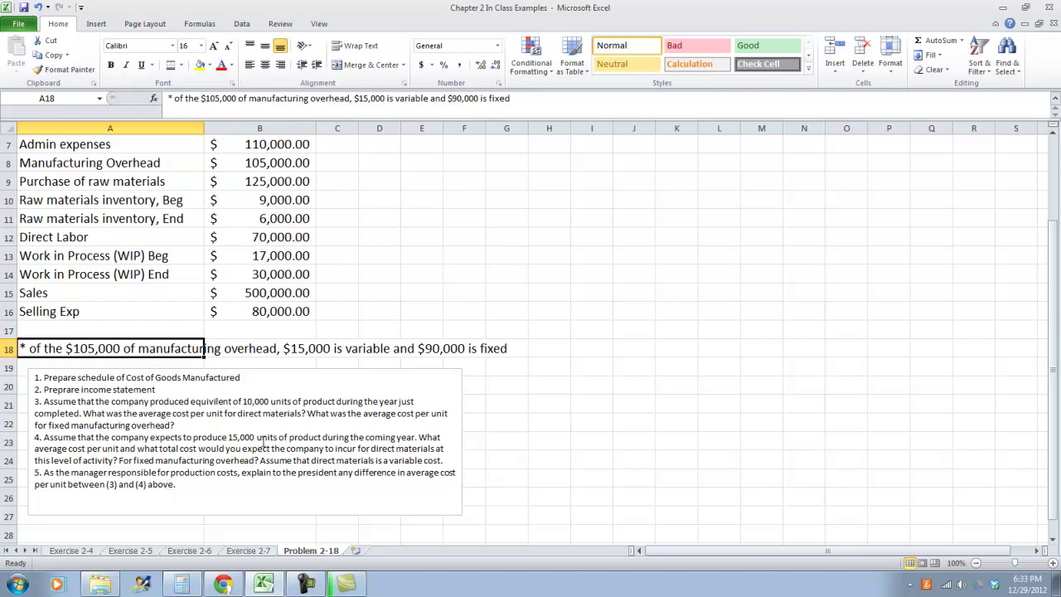
scroll(264, 442, "up", 2)
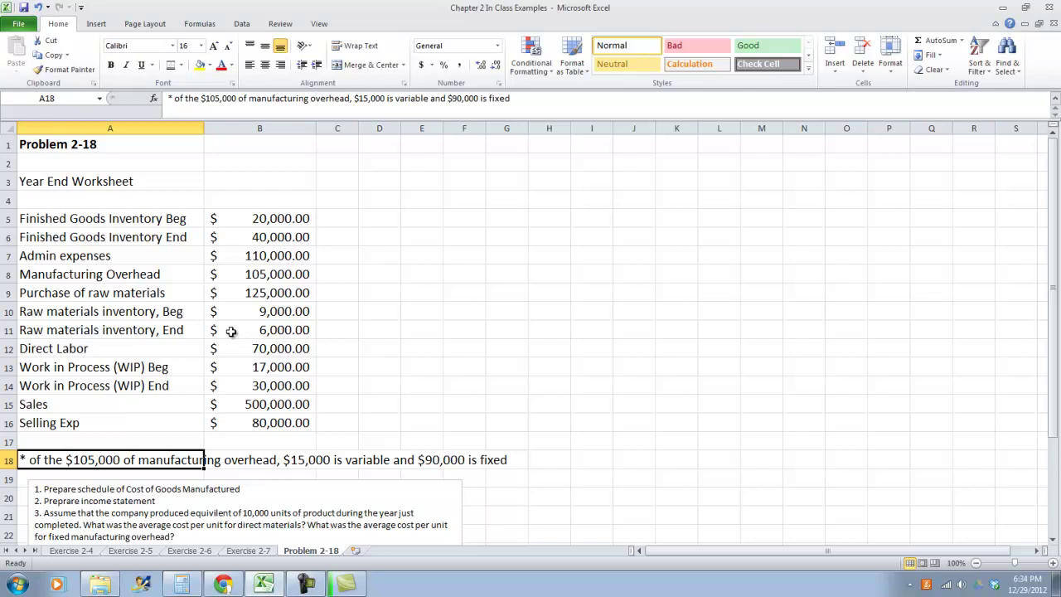
Enter the heading "Step 1: Set up Schedule of Cost of Goods Manufactured" in A29, below the questions.
scroll(230, 330, "down", 4)
left_click(144, 443)
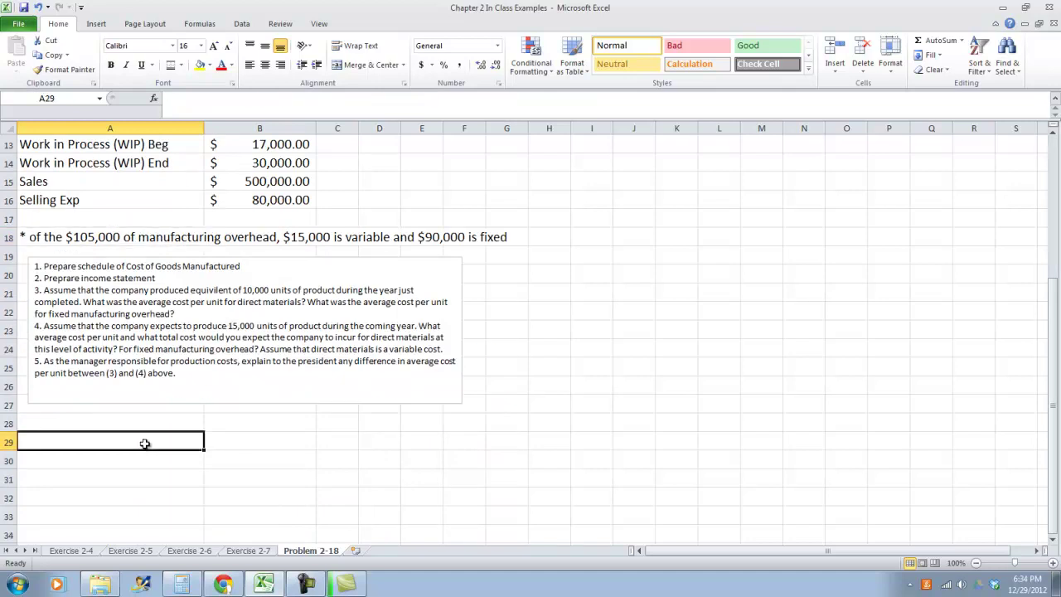
type("Step 1: Se")
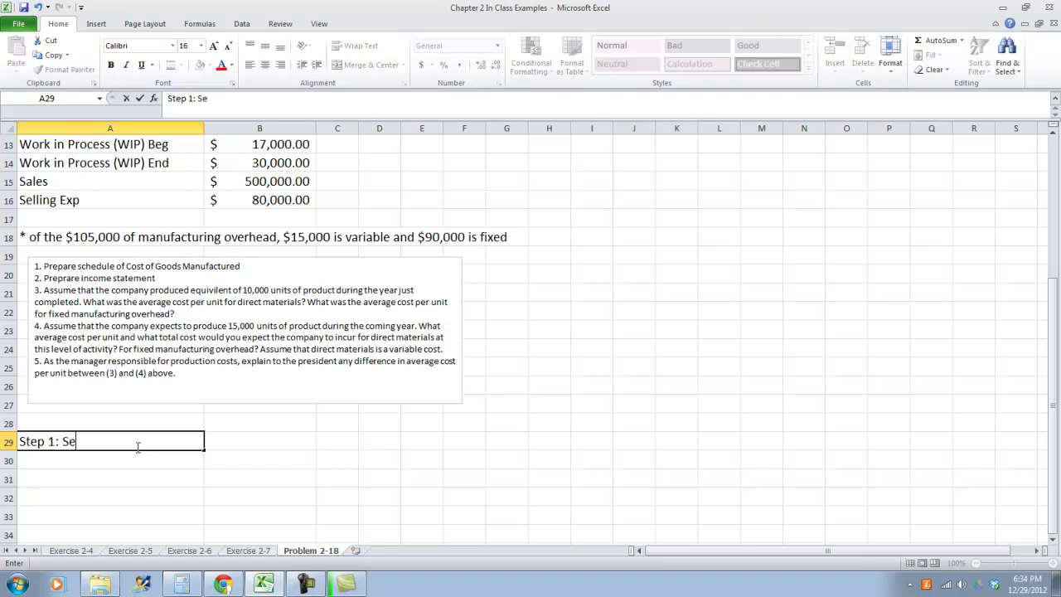
type("r a")
key("BackSpace")
key("BackSpace")
type("t")
key("BackSpace")
key("BackSpace")
type("tup")
key("BackSpace")
key("BackSpace")
type("up Schedule of Cost of Goods Manfu")
key("BackSpace")
key("BackSpace")
type("u")
key("BackSpace")
type("ufactured")
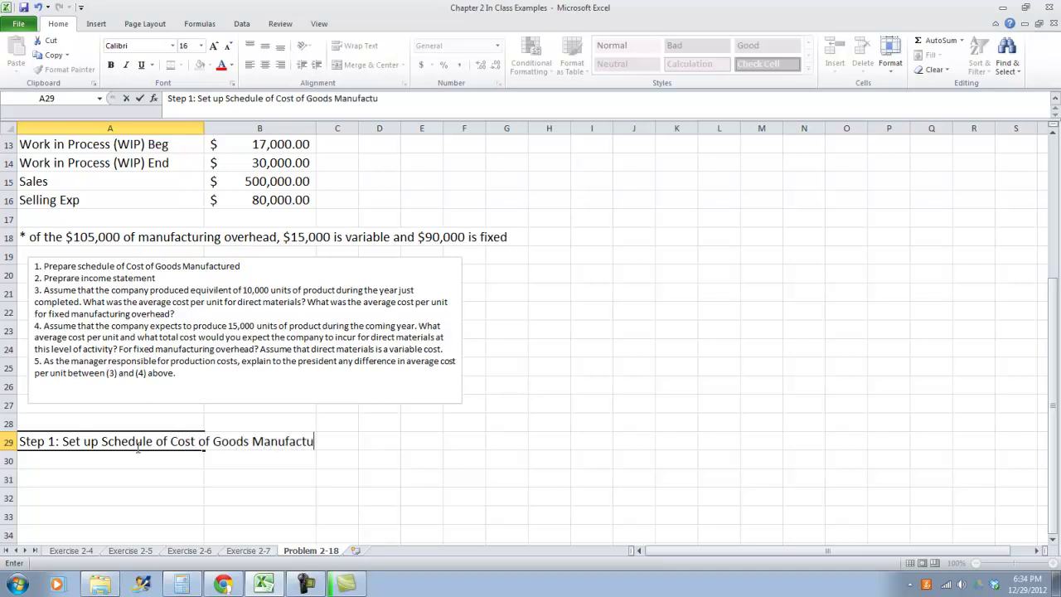
key("Return")
key("Return")
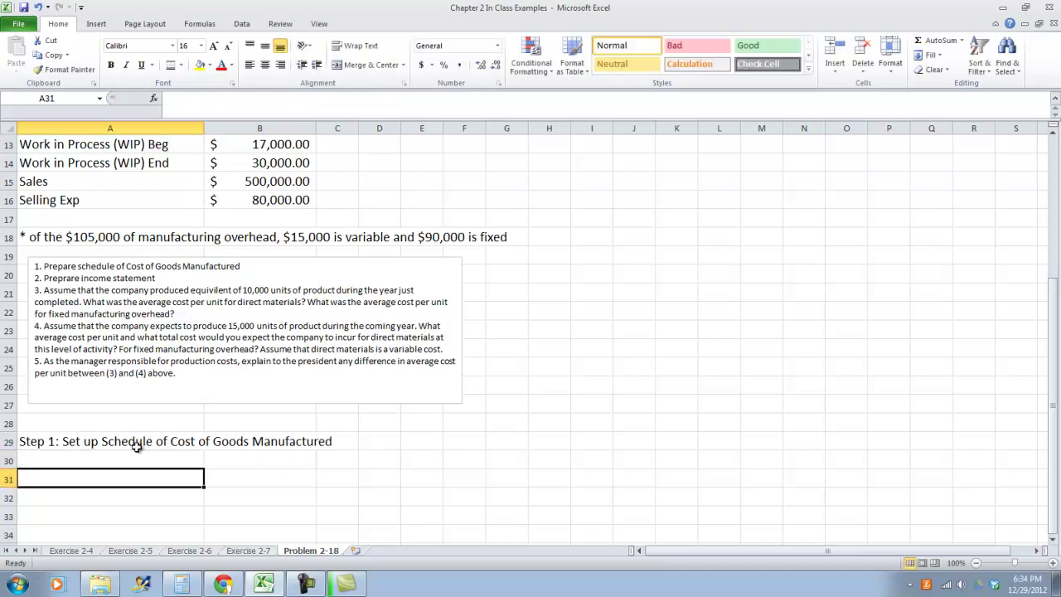
Enter the schedule titles "Meriwell Company" in A31 and "Schedule of Cost of Goods Manfuactured" in A32.
type("Meriwel")
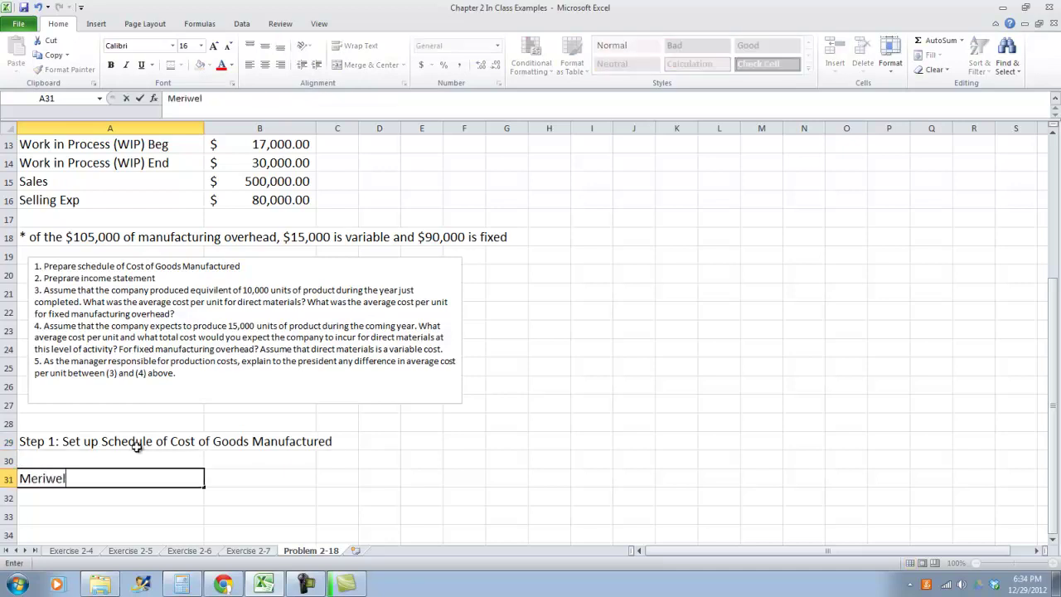
type("l Company")
key("Return")
type("Sc")
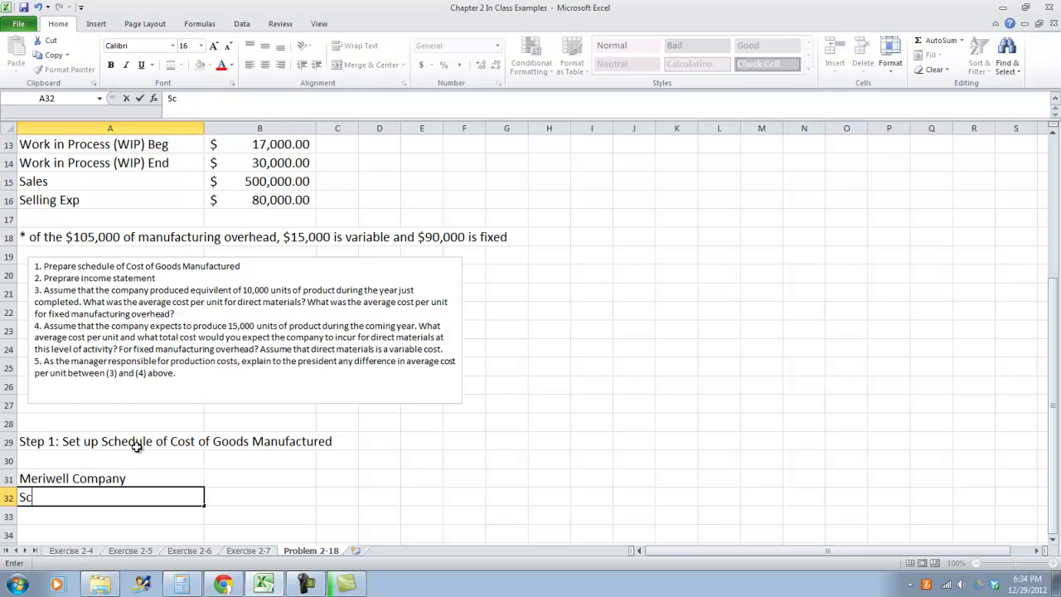
type("hedule of Cogfs")
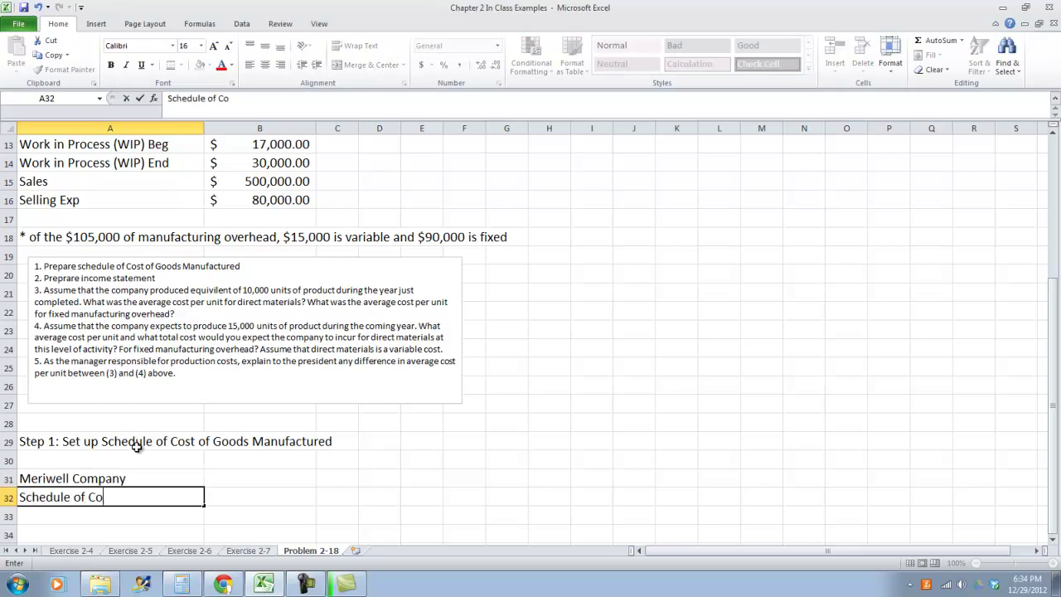
key("BackSpace")
key("BackSpace")
key("BackSpace")
type("sg")
key("BackSpace")
type("t of Goods M")
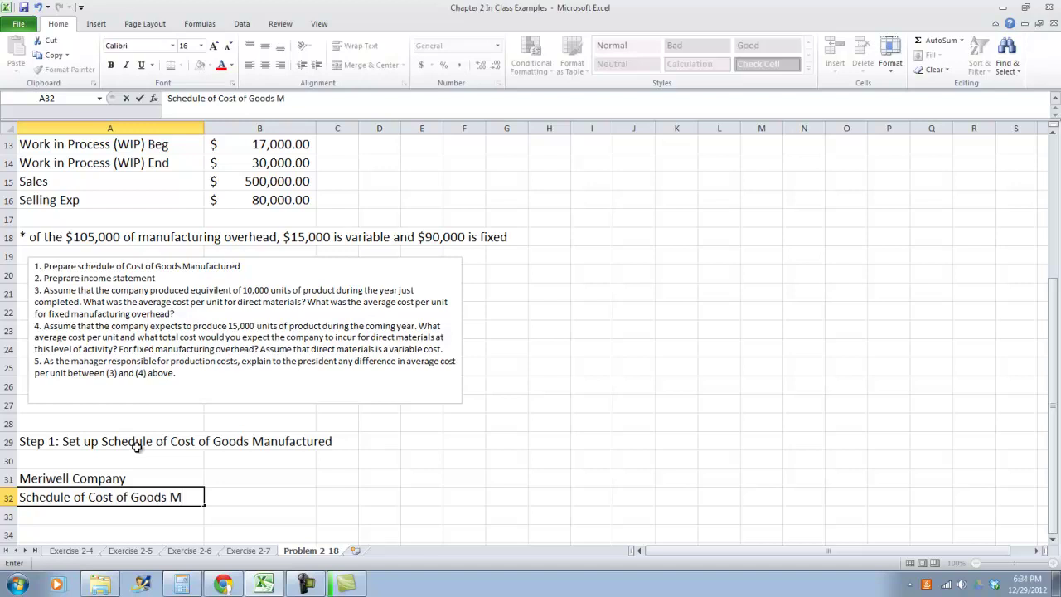
type("anfuactured")
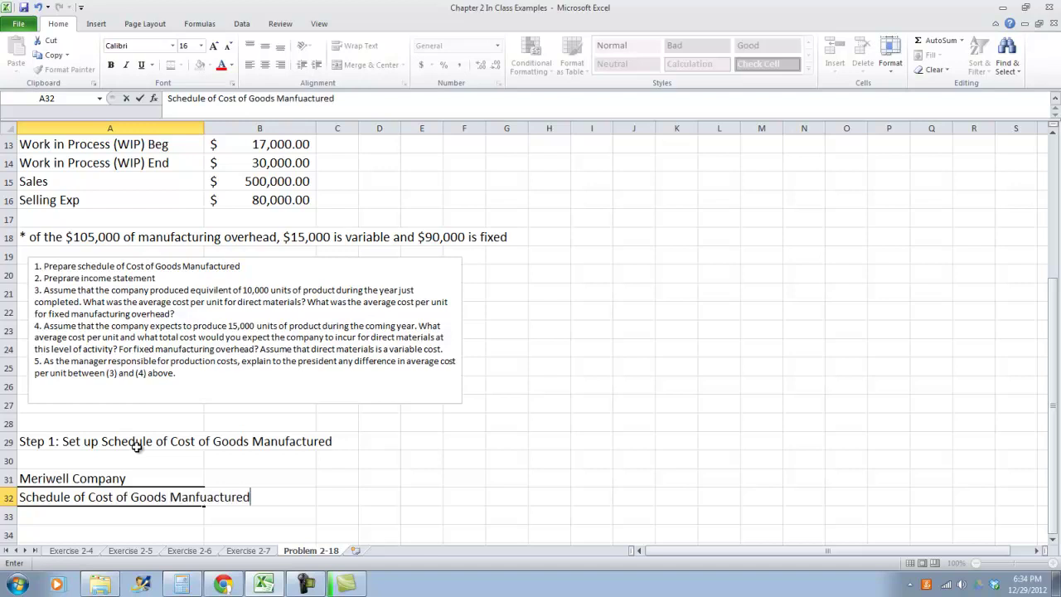
key("Return")
Bold both schedule title lines and merge and center each one across columns A to C.
left_click_drag(79, 484, 95, 496)
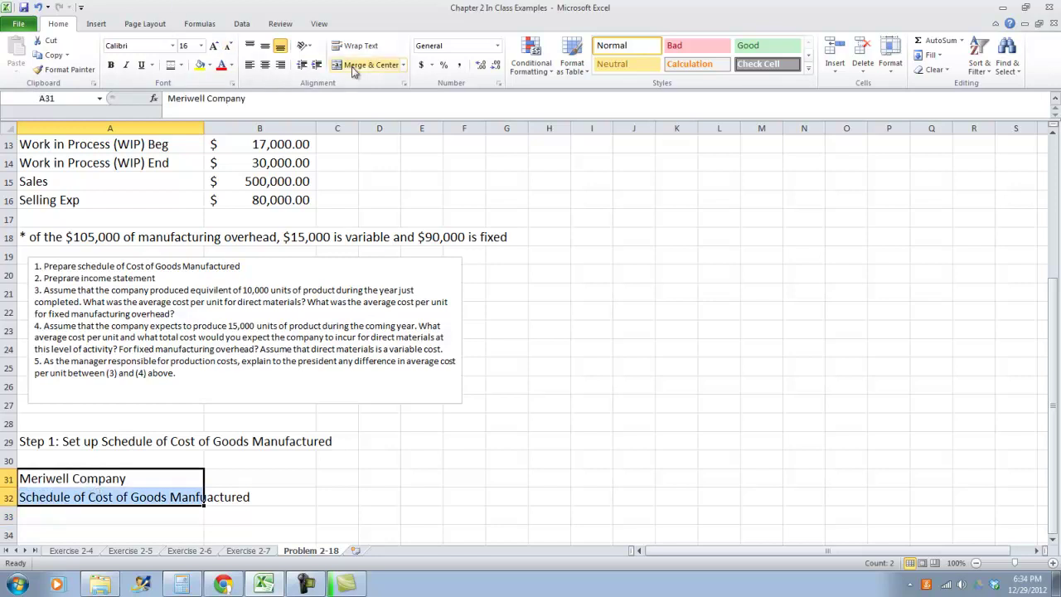
left_click(110, 66)
left_click_drag(161, 478, 351, 477)
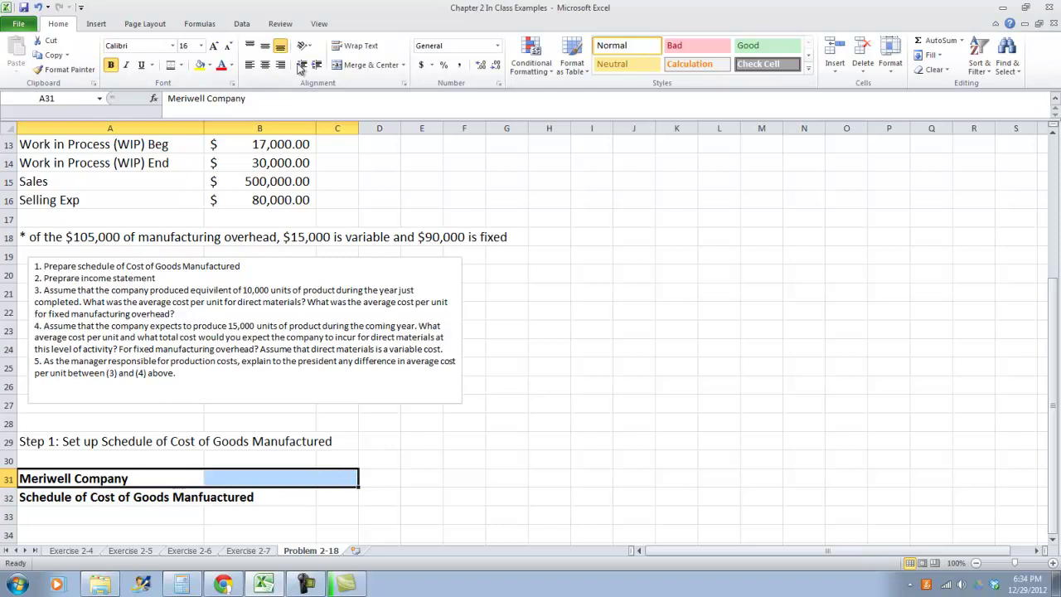
left_click(365, 65)
left_click_drag(147, 500, 357, 502)
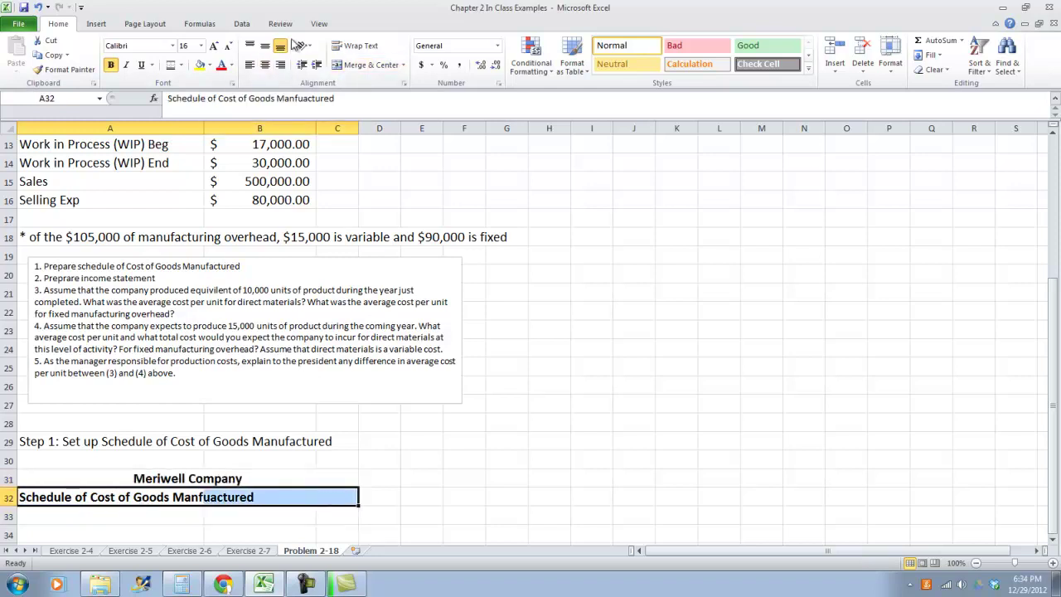
left_click(365, 64)
Widen column C and give columns B and C the Accounting number format.
left_click_drag(355, 143, 403, 141)
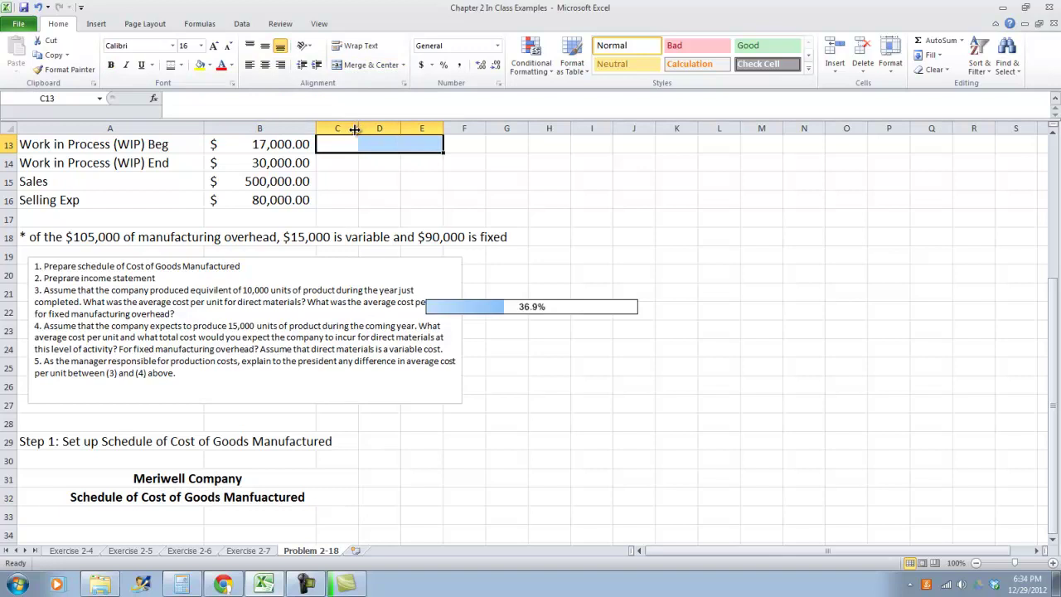
left_click_drag(358, 128, 387, 130)
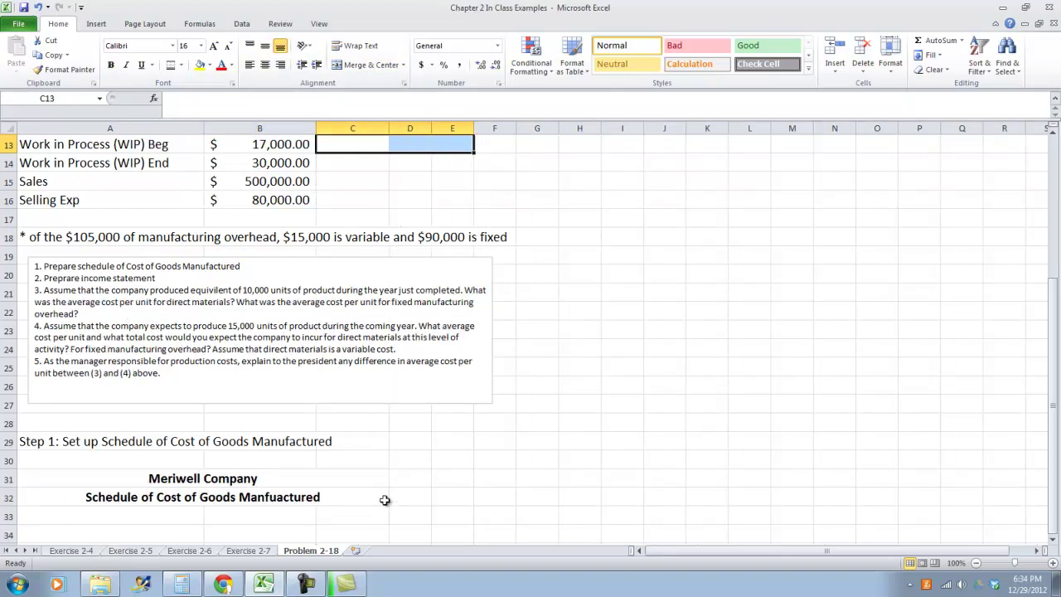
left_click(344, 497)
scroll(336, 464, "down", 2)
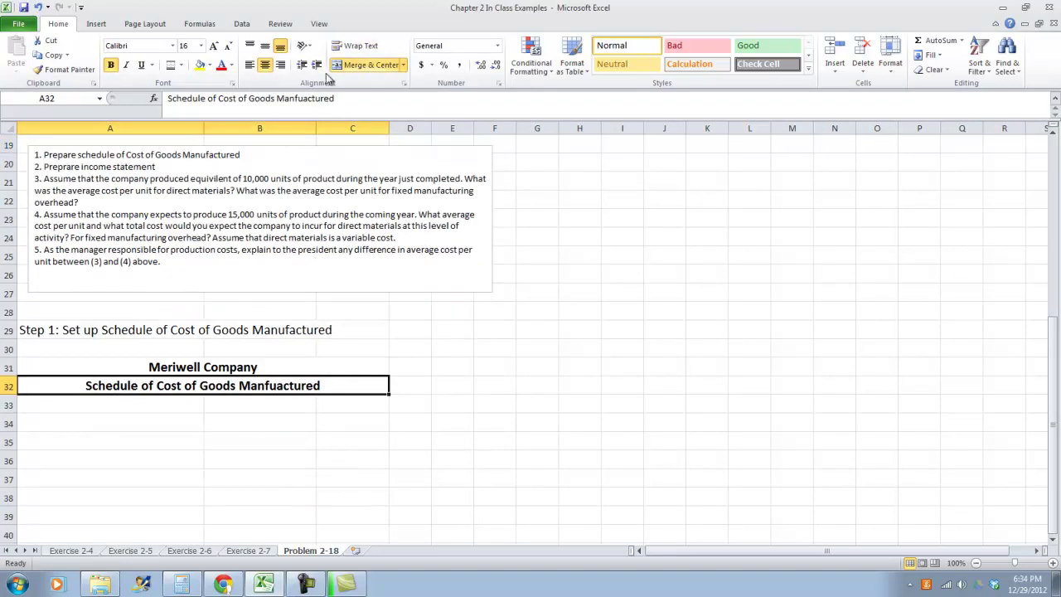
left_click_drag(285, 128, 353, 128)
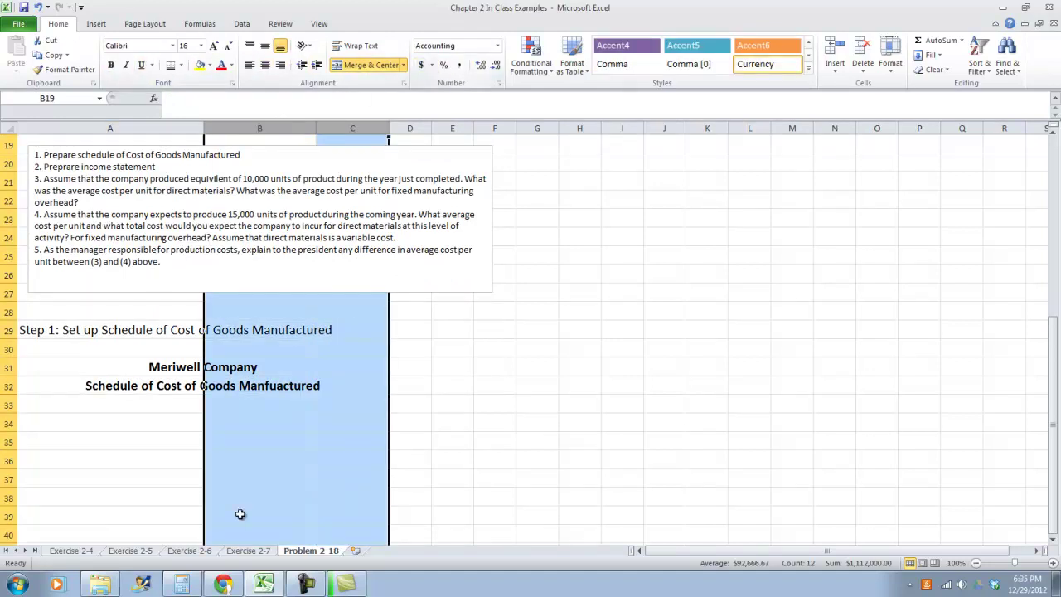
Enter the section label "Direct Materials:" in A34, below the schedule titles.
left_click(125, 419)
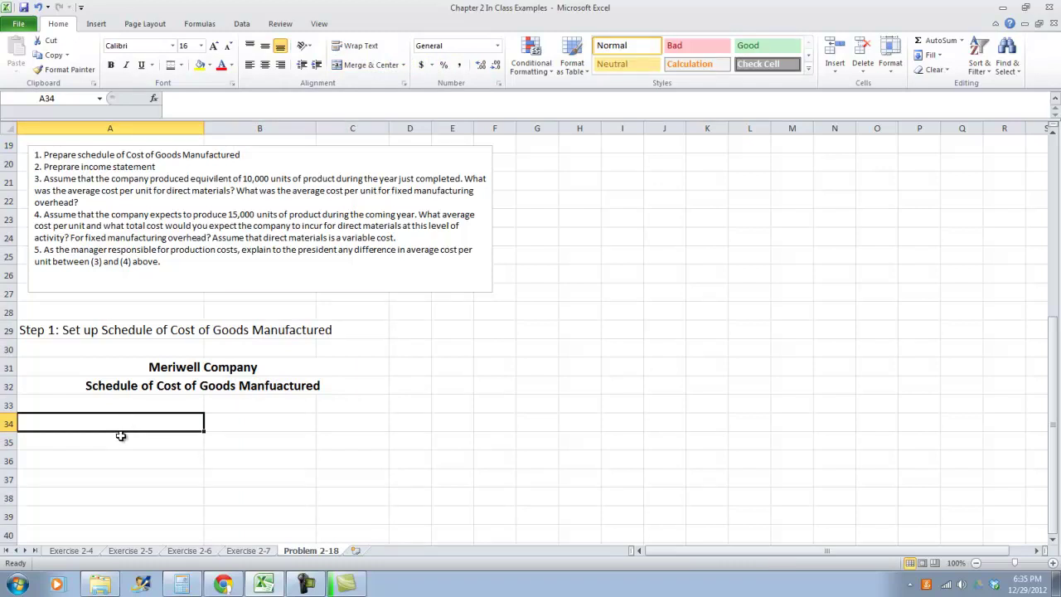
type("Direct Materials:")
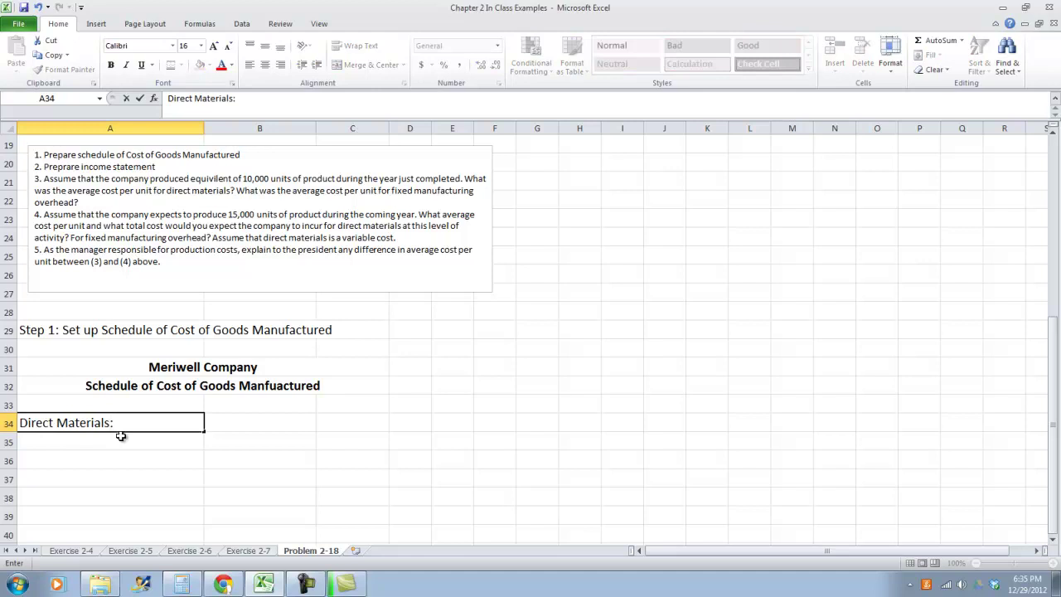
key("Return")
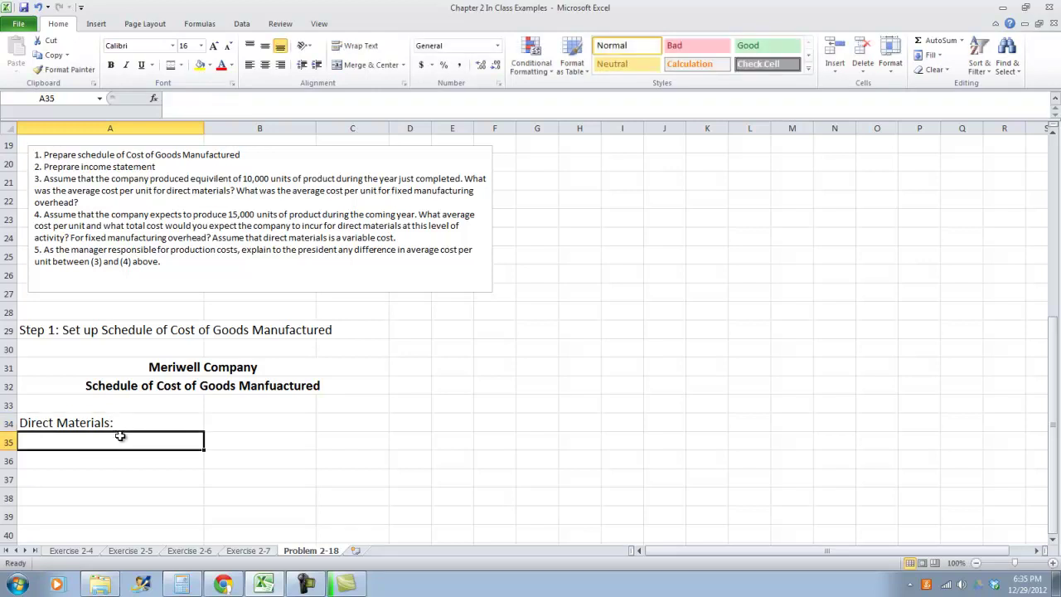
type("Raw ")
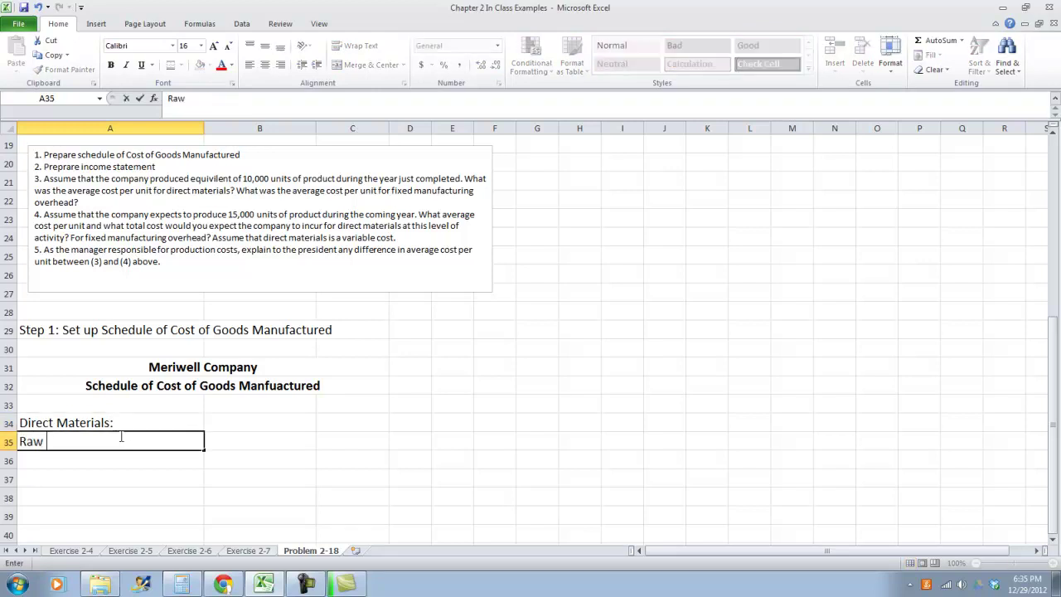
type("materials ")
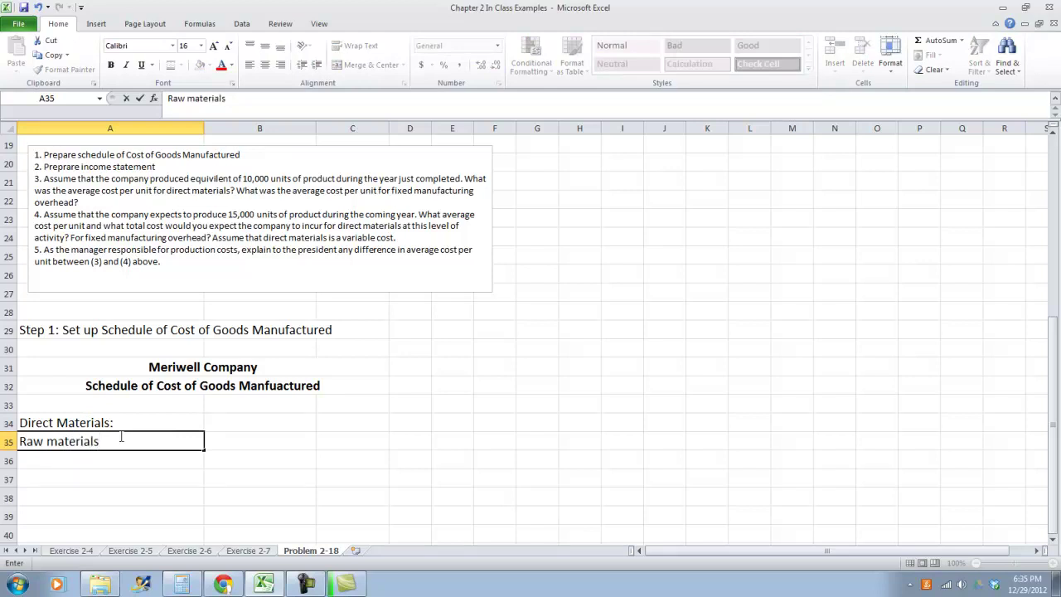
type("in")
key("BackSpace")
key("BackSpace")
type("in")
key("BackSpace")
key("BackSpace")
key("BackSpace")
key("BackSpace")
key("BackSpace")
key("BackSpace")
key("BackSpace")
key("BackSpace")
key("BackSpace")
key("BackSpace")
key("BackSpace")
key("BackSpace")
key("BackSpace")
key("BackSpace")
key("BackSpace")
key("BackSpace")
Enter the label "Beginning Raw Materials Inventory" in A35 and widen column A to fit it.
type("Beginning Raaw")
key("BackSpace")
key("BackSpace")
type("w Materials Inventory")
key("Tab")
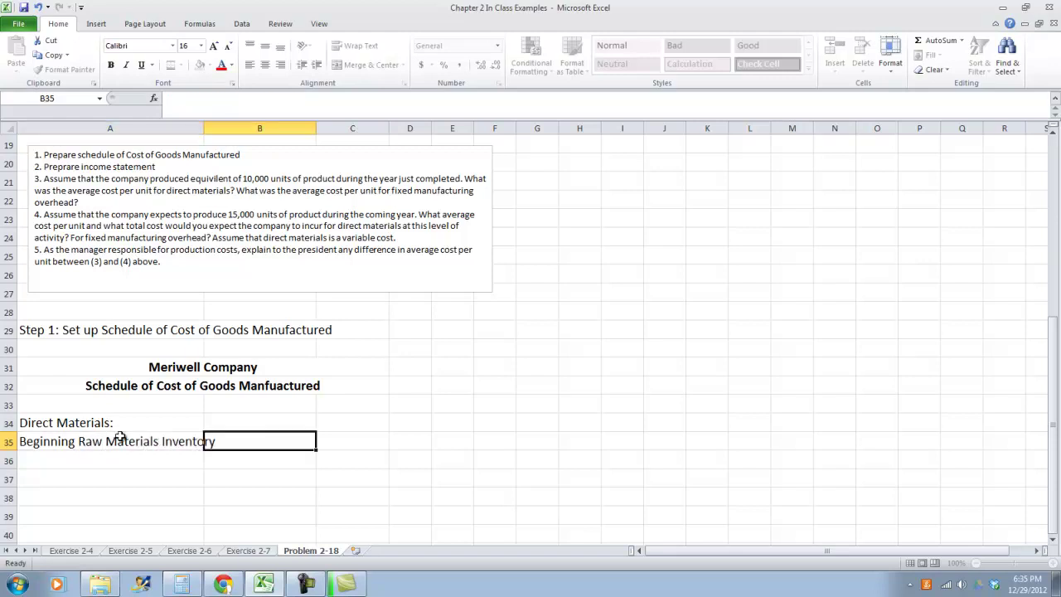
left_click_drag(204, 128, 236, 127)
Link B35 to the beginning raw materials inventory amount in B10 of the year-end data.
type("=")
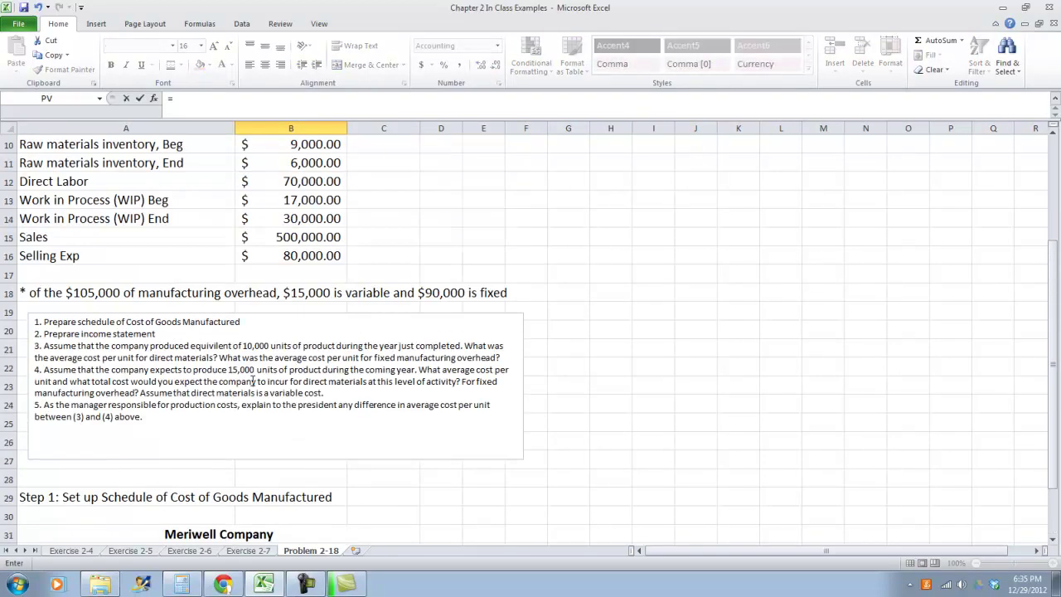
scroll(249, 426, "up", 6)
left_click(262, 311)
key("Return")
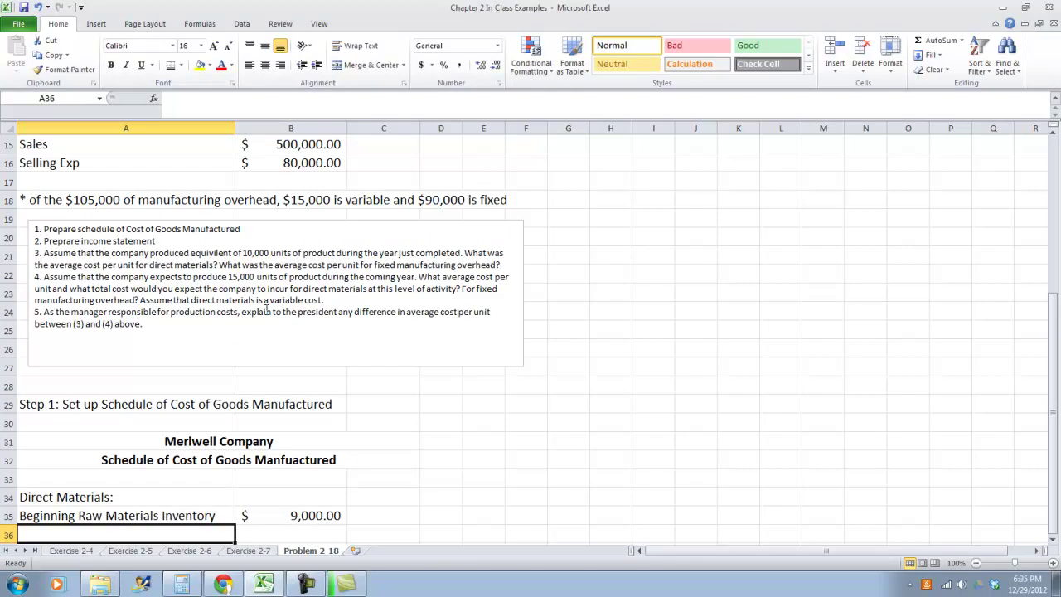
Add the line "Add: Purchases of Raw Materials" in A36 and link B36 to the purchase of raw materials amount in B9.
type("Add: Purchases R")
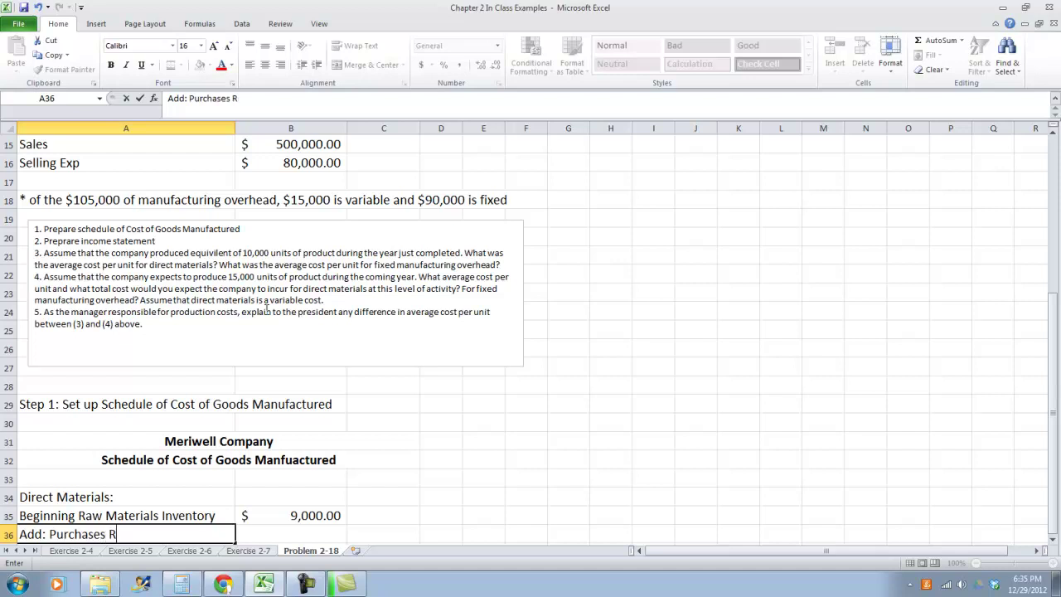
key("BackSpace")
type("of Raw Material")
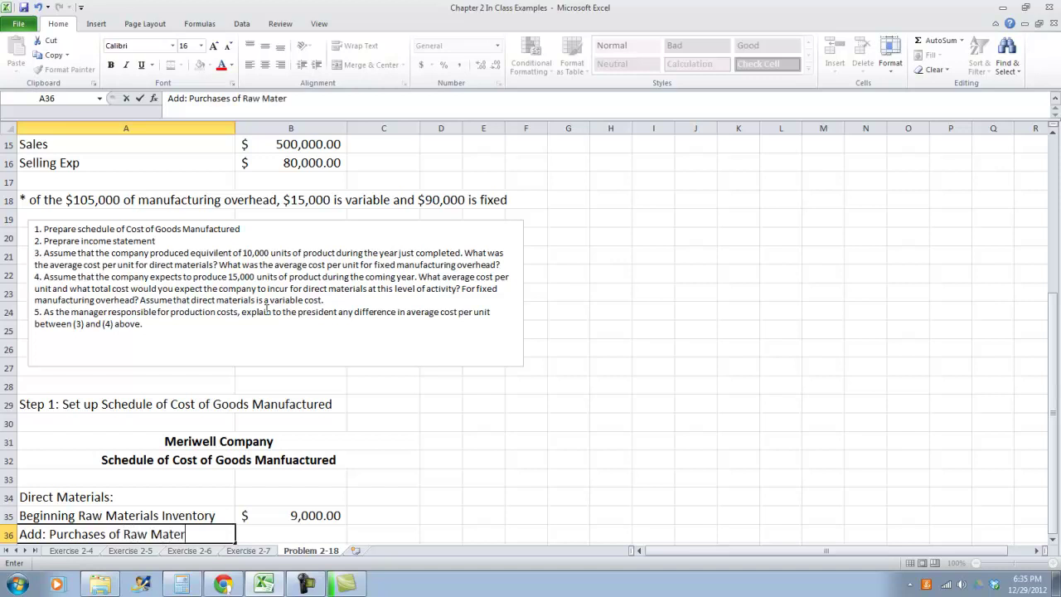
key("Tab")
type("=")
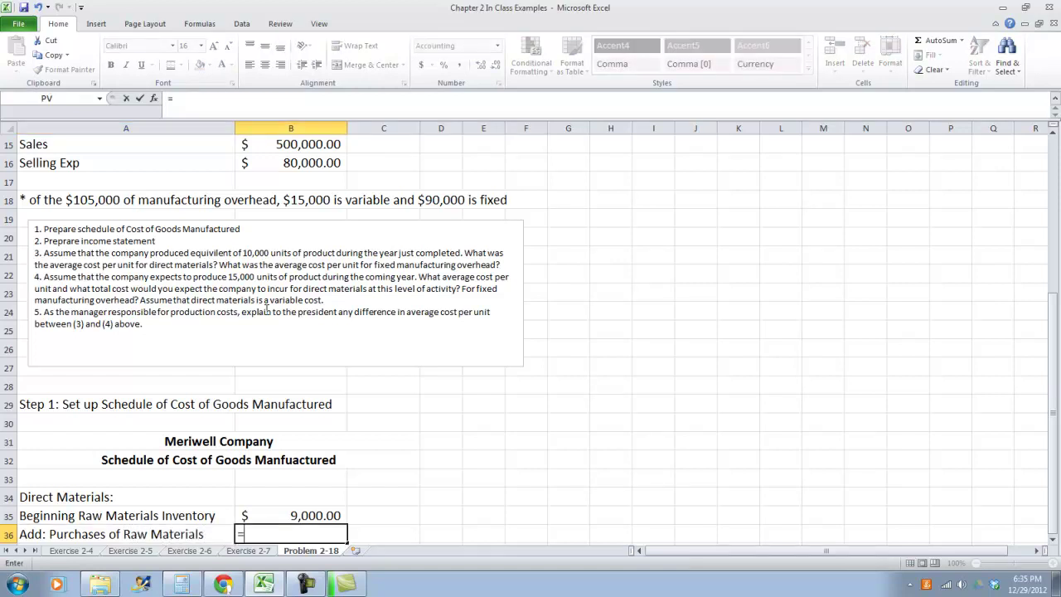
scroll(263, 241, "up", 1)
scroll(263, 241, "up", 1)
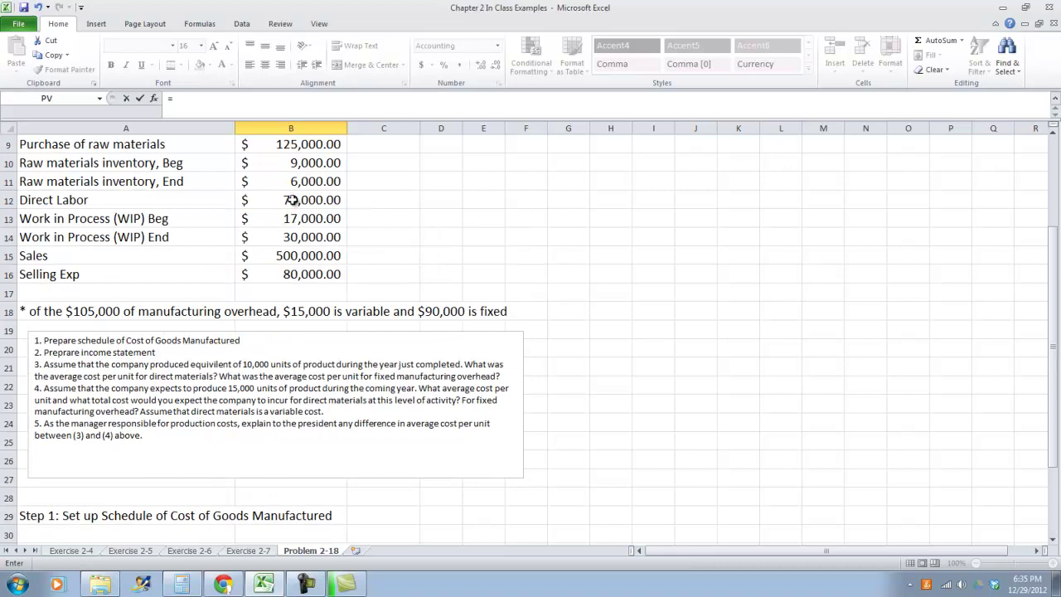
left_click(286, 144)
key("Return")
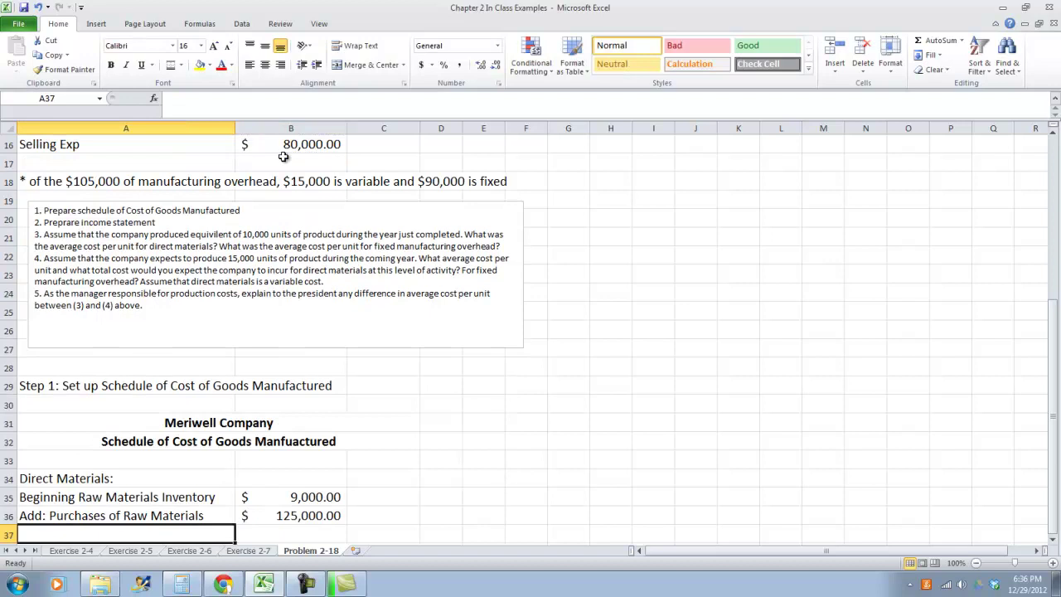
Add the line "Raw materials available for use" in A37 and total it in B37 with =SUM(B35:B36).
type("Raw materials available for use")
key("Tab")
type("=SUM(")
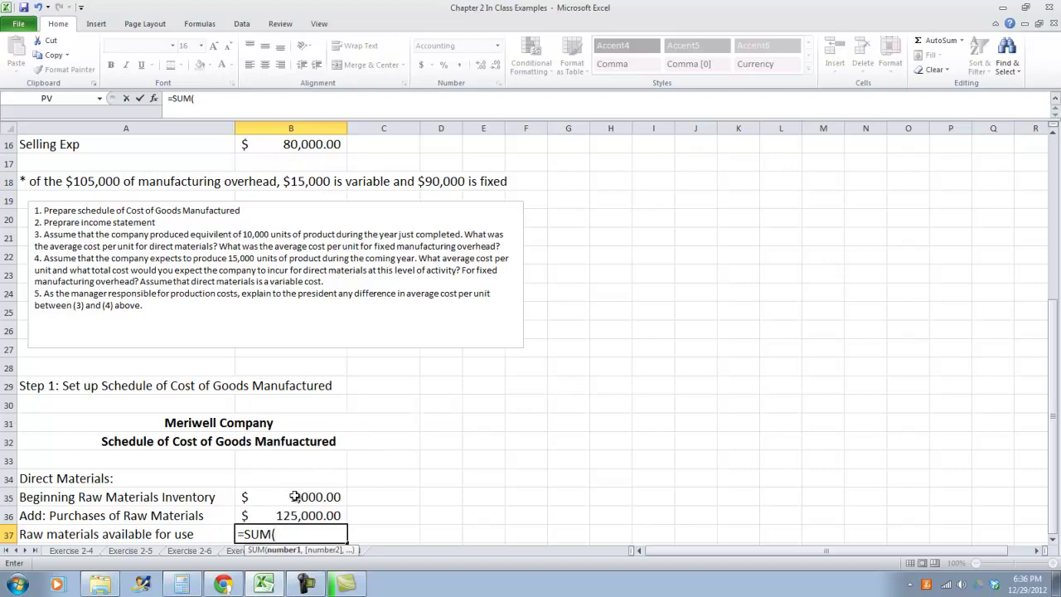
left_click_drag(296, 497, 295, 510)
key("Tab")
left_click(295, 539)
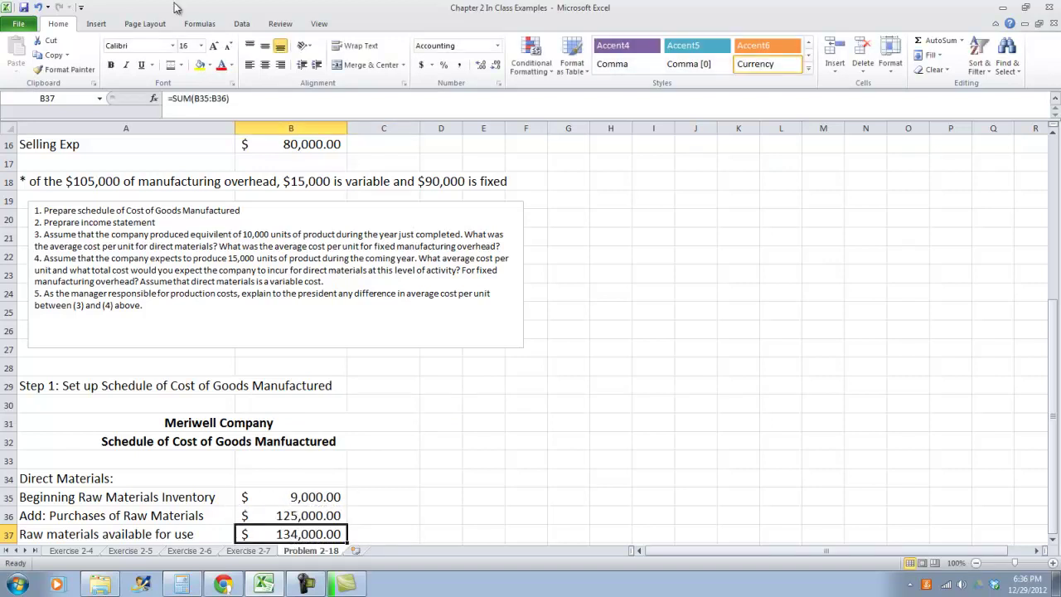
Apply a top border to the raw materials available for use total in B37.
left_click(181, 66)
left_click(195, 89)
scroll(406, 395, "down", 2)
left_click(268, 440)
Add the line "Less: Ending Raw materials inventory" in A38 and link B38 to the ending raw materials inventory amount in B11.
left_click(203, 444)
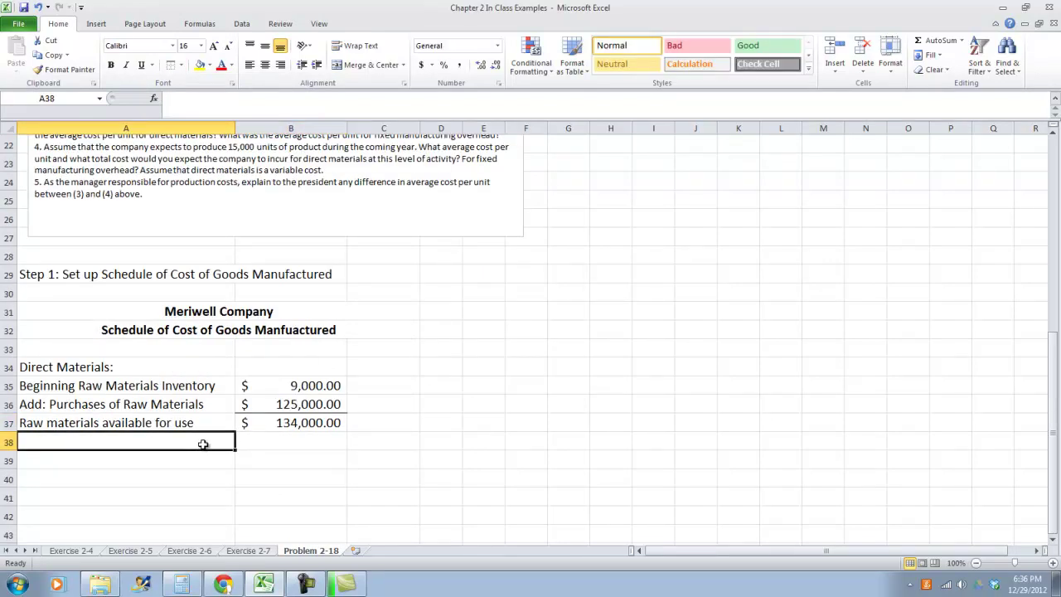
type("Less")
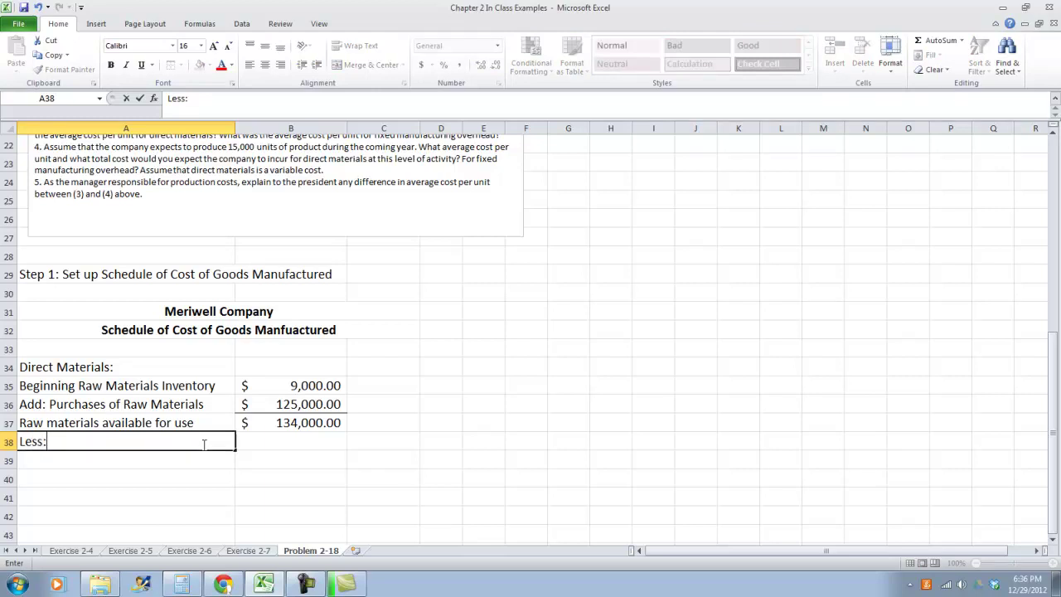
type(": Ending Raw")
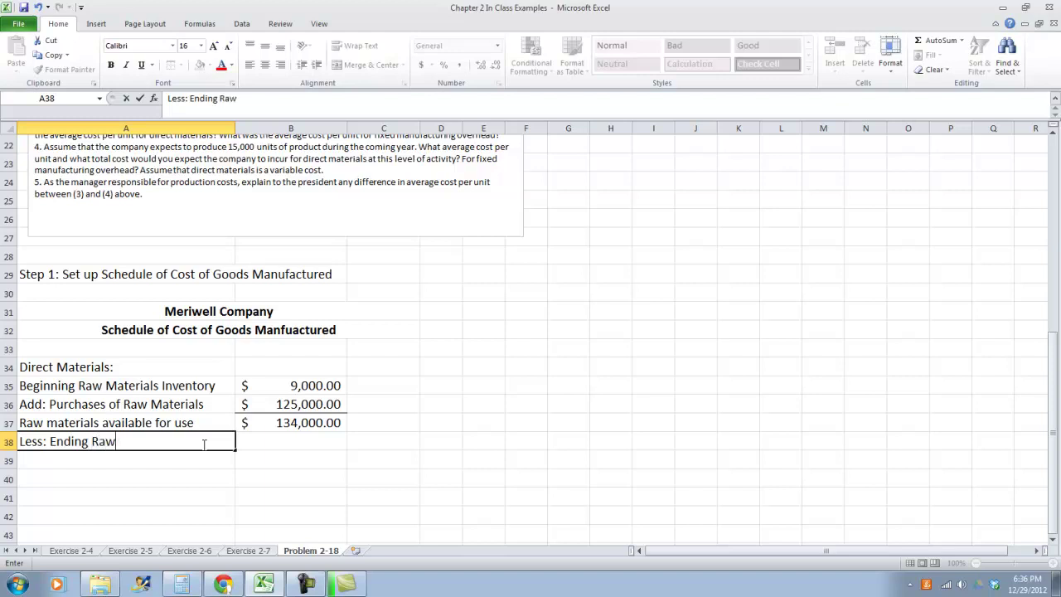
type(" materials i")
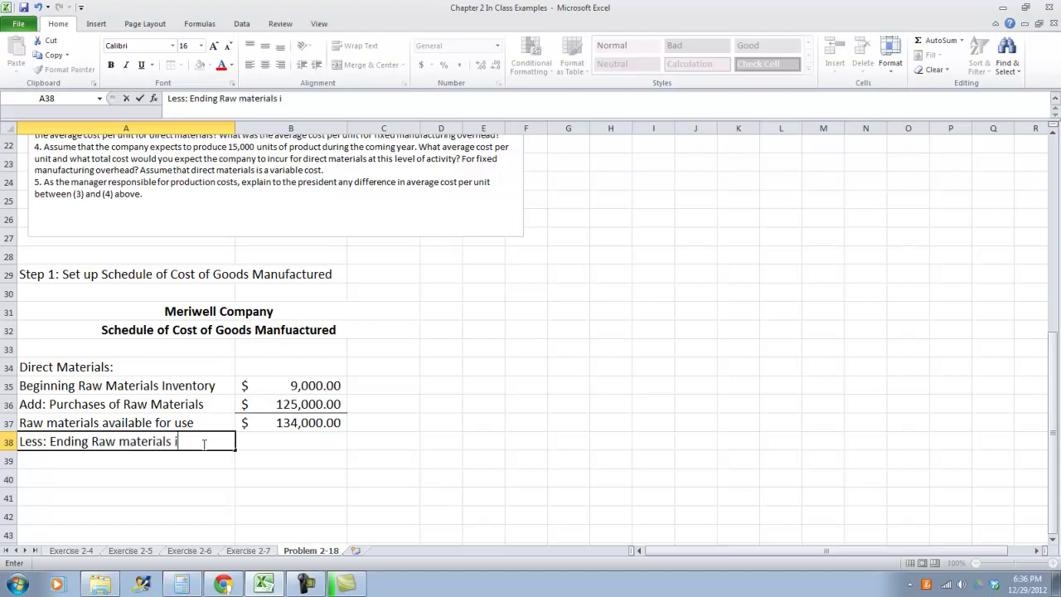
type("nventory")
key("Tab")
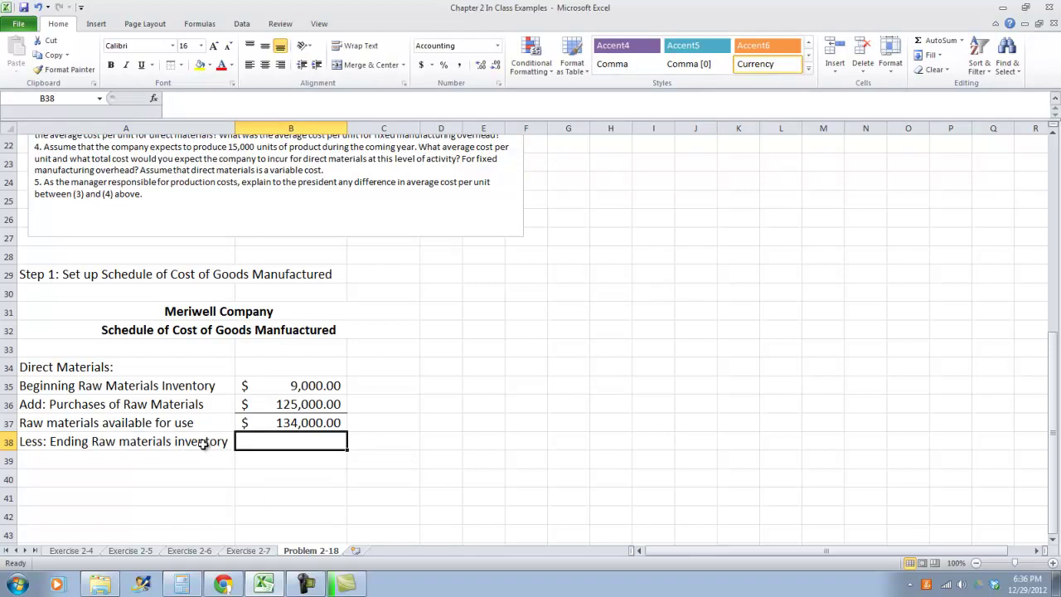
type("=")
scroll(238, 373, "up", 5)
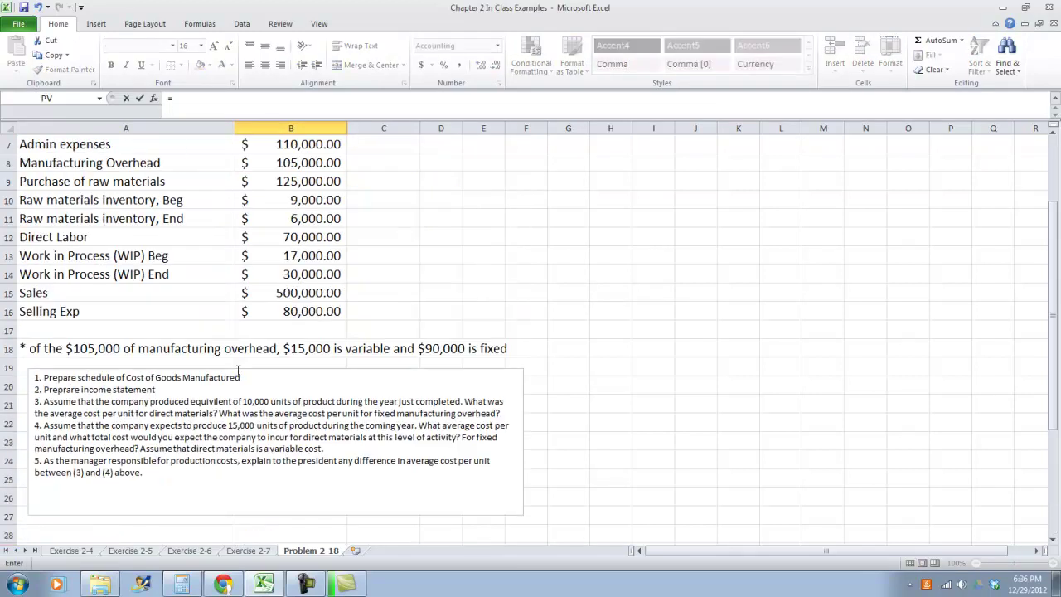
scroll(268, 270, "up", 1)
left_click(275, 274)
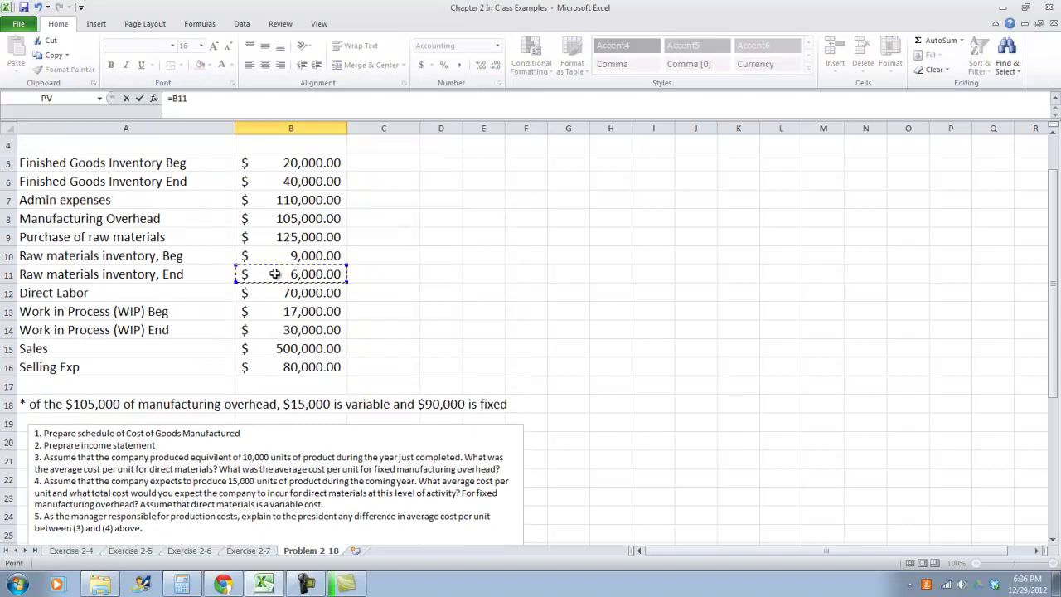
key("Return")
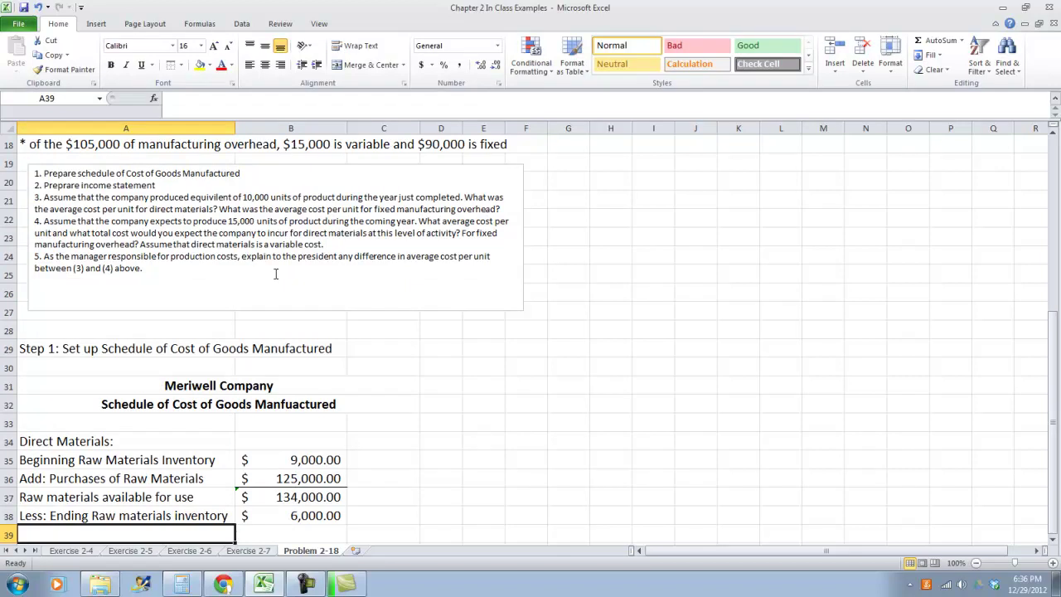
Add the line "Raw Materials Used in Production" in A39 with =B37-B38 in C39, and widen column C to fit the amount.
type("Raw Materials Used in Producti")
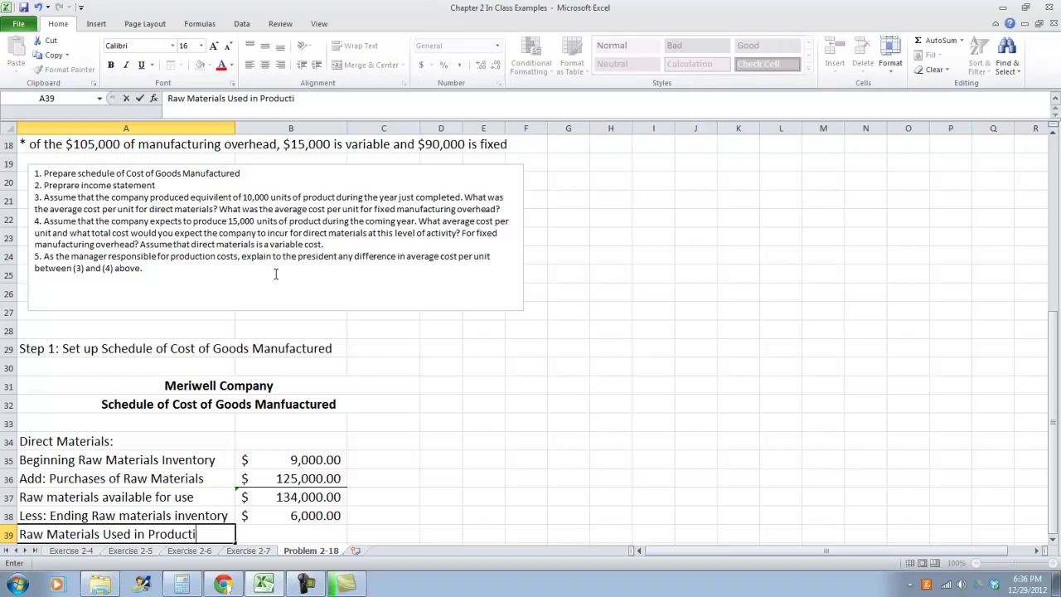
type("on")
key("Tab")
key("Tab")
type("=")
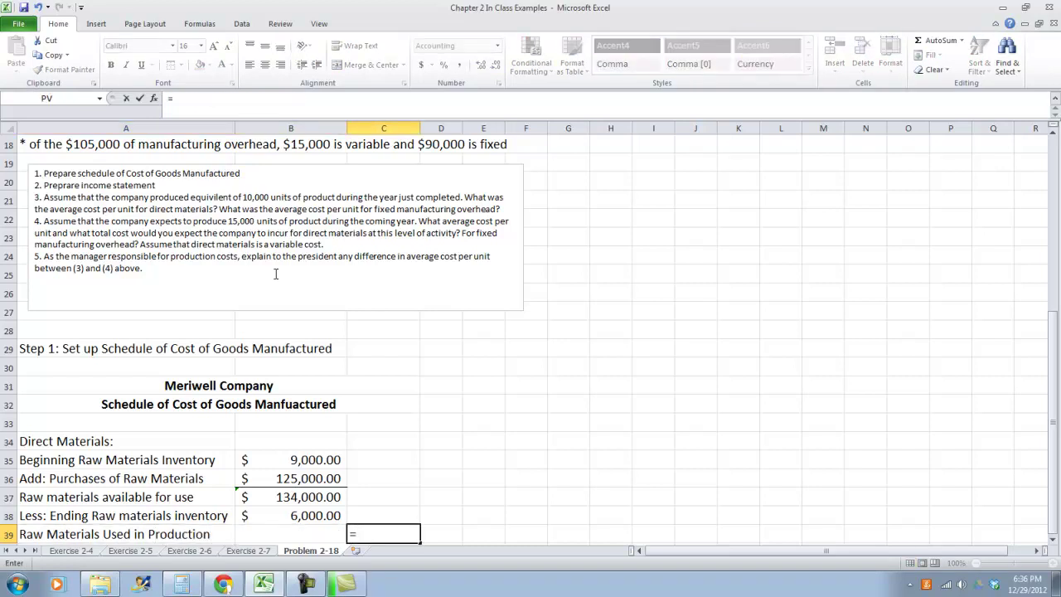
left_click(277, 495)
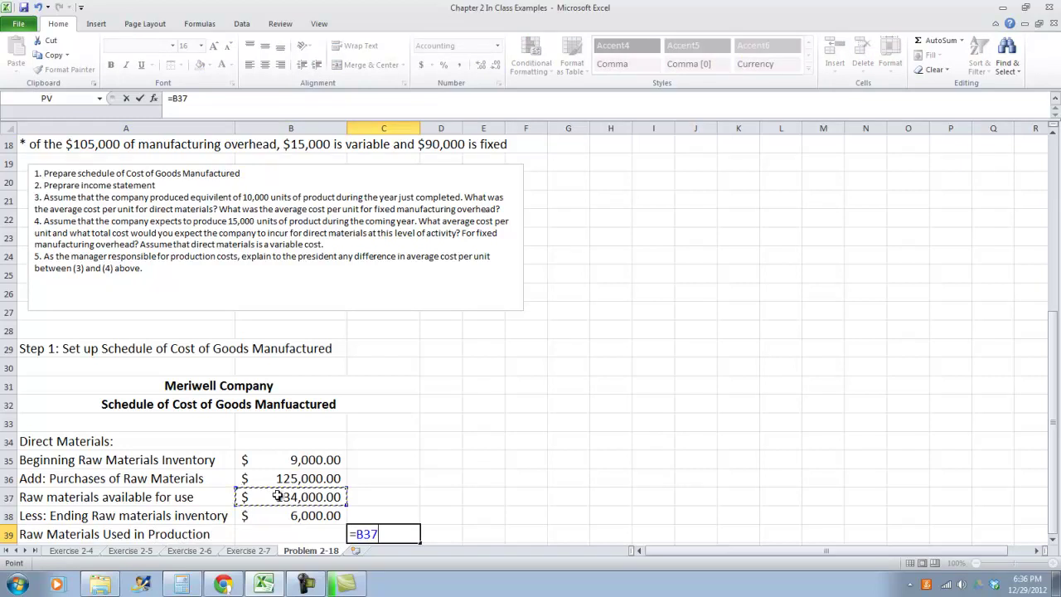
type("-")
left_click(270, 516)
key("Tab")
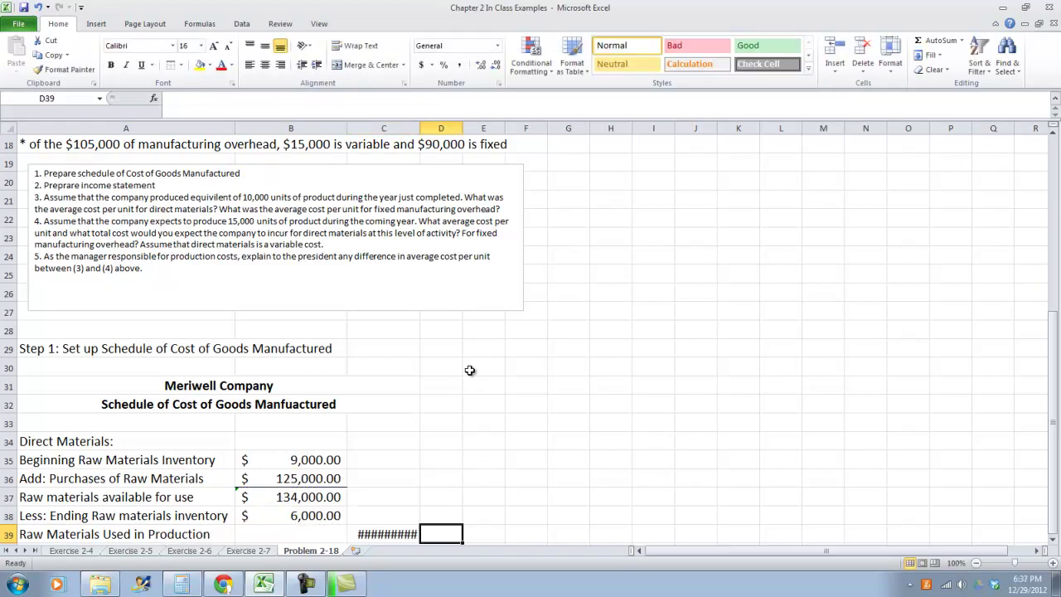
mouse_move(463, 127)
left_mouse_down()
mouse_move(477, 127)
mouse_move(427, 131)
mouse_move(442, 131)
left_mouse_up()
Apply a bottom border to the ending raw materials inventory amount in B38.
scroll(397, 405, "down", 1)
left_click(311, 459)
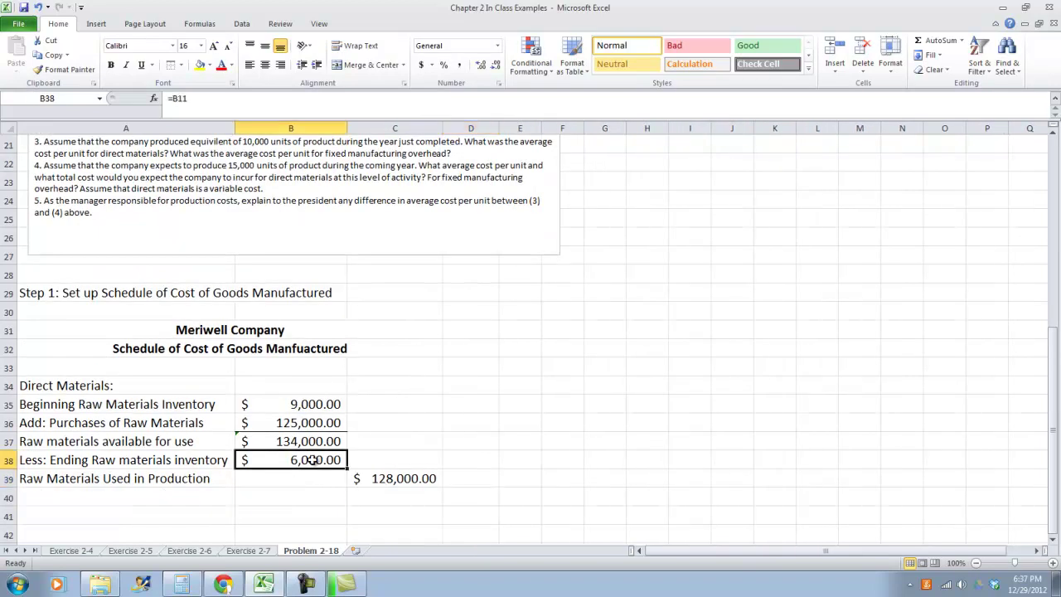
left_click(183, 66)
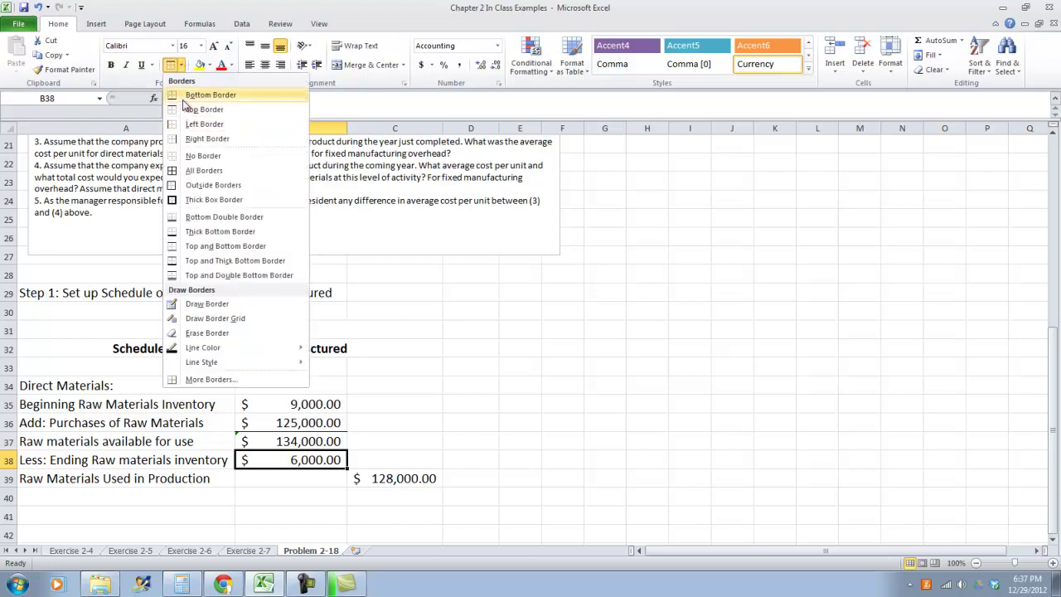
left_click(199, 109)
Add the line "Direct Labor" in A40 and link C40 to the direct labor amount in B12.
left_click(184, 499)
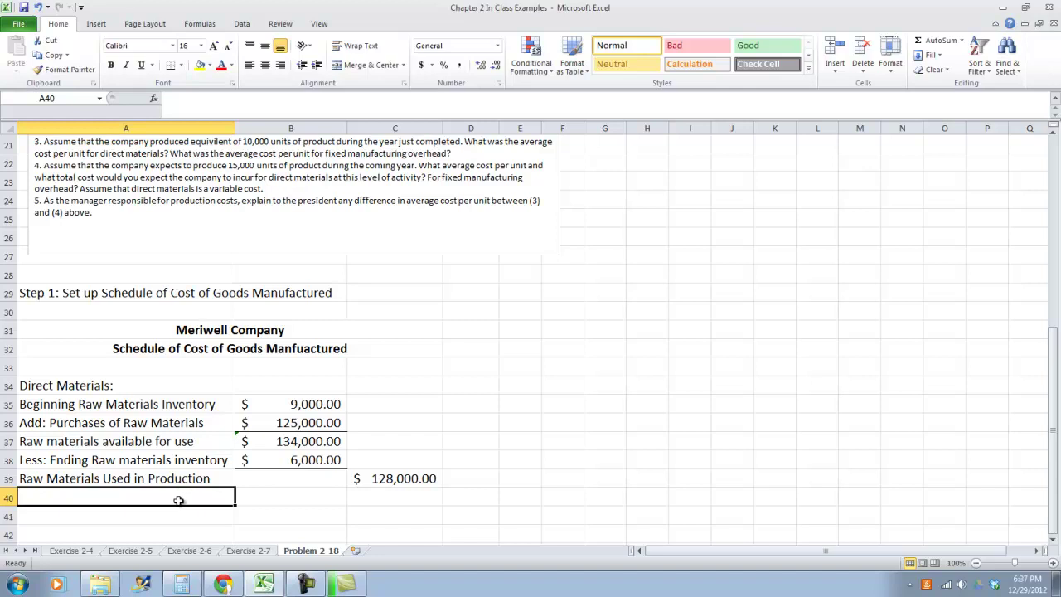
type("Direct Labor")
key("Tab")
key("Tab")
type("=")
scroll(170, 465, "up", 2)
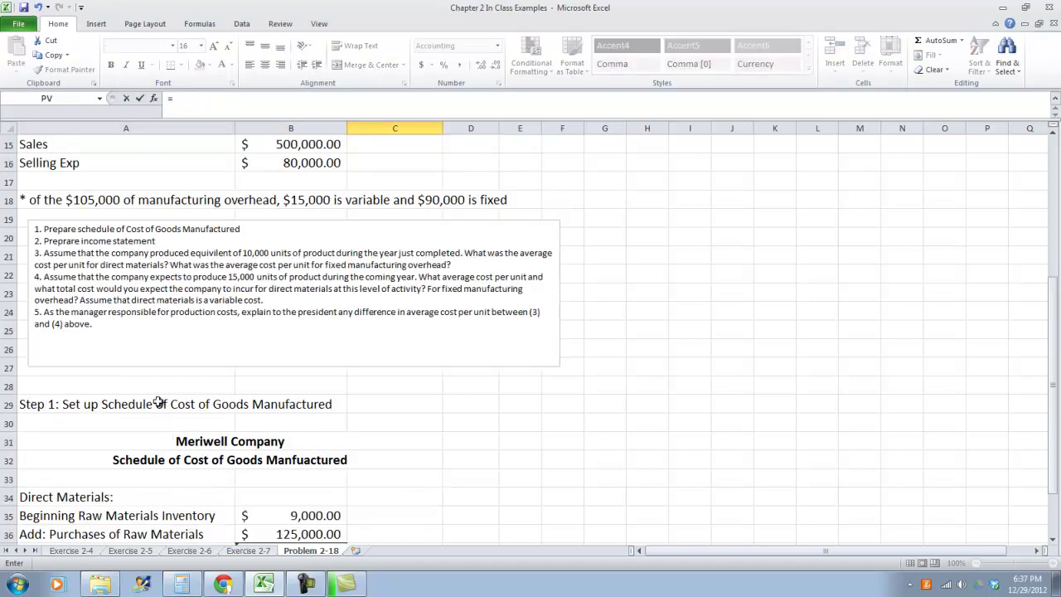
scroll(191, 265, "up", 2)
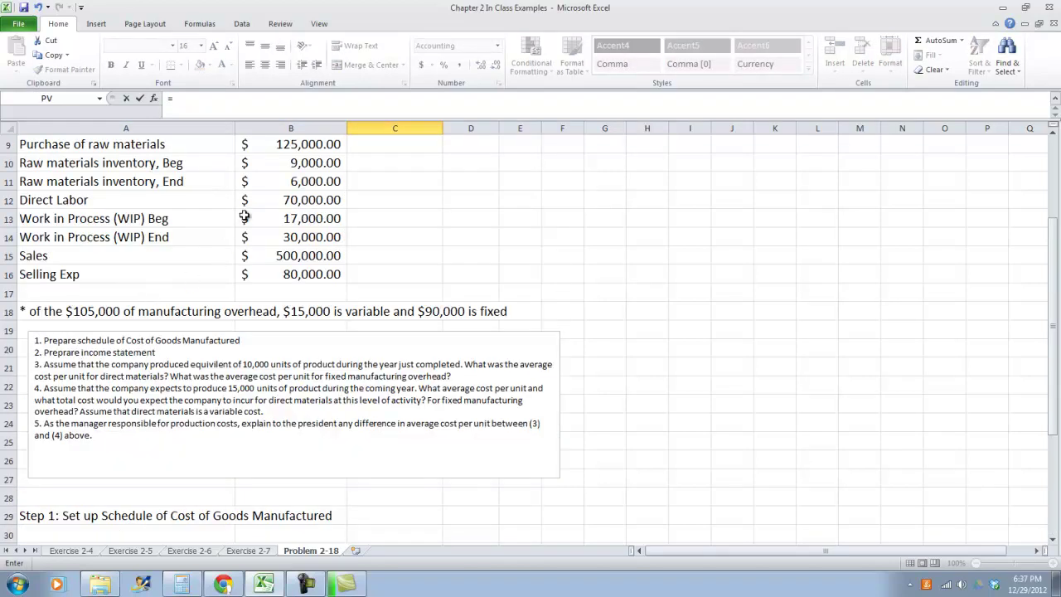
scroll(244, 216, "up", 1)
scroll(272, 204, "up", 1)
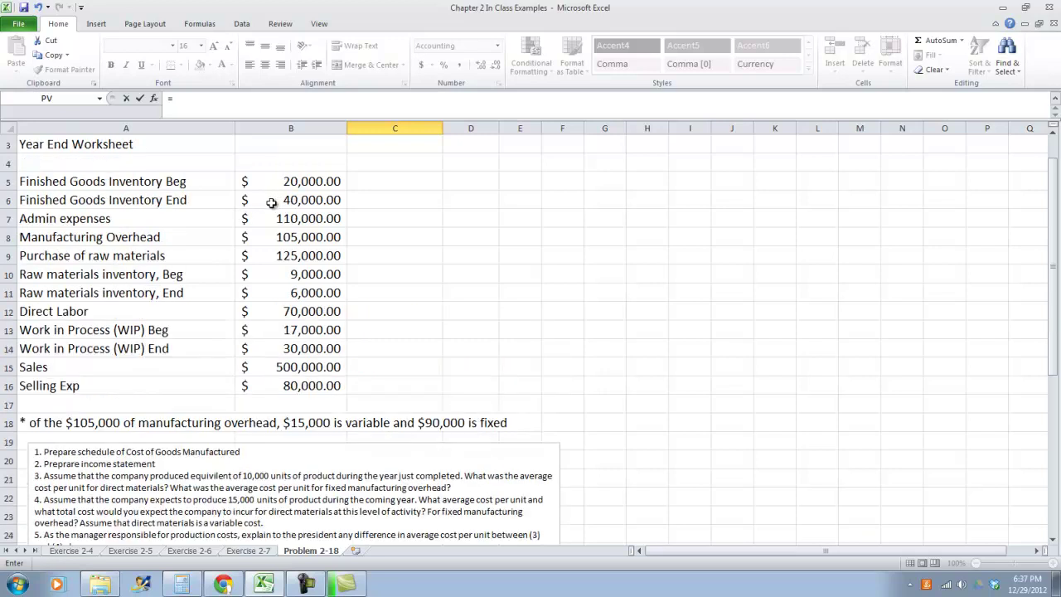
left_click(282, 312)
key("Return")
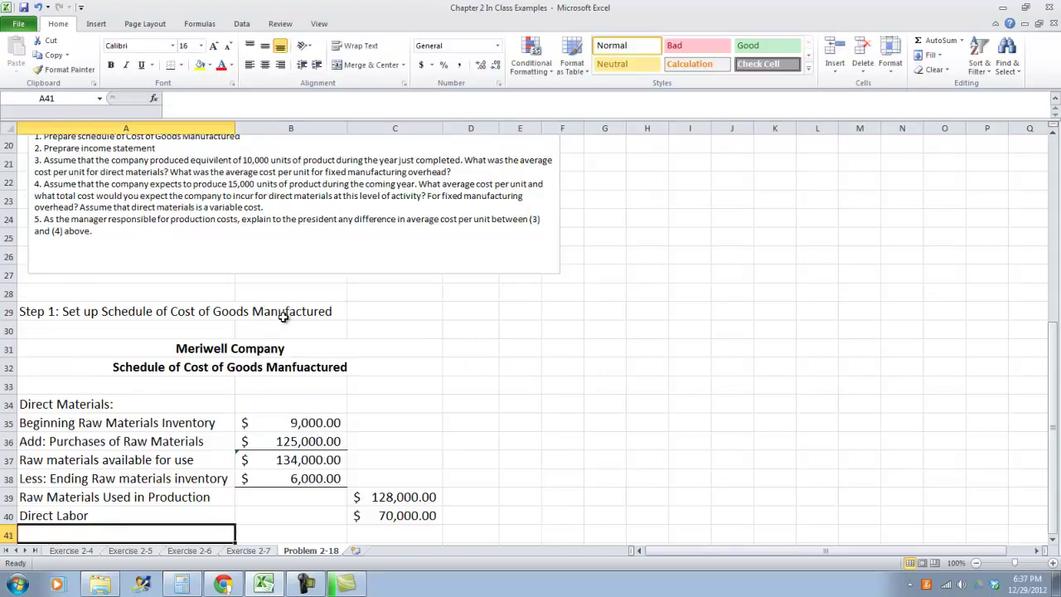
Add the line "Manufacturing Overhead" in A41 and link C41 to the manufacturing overhead amount in B8.
type("Man")
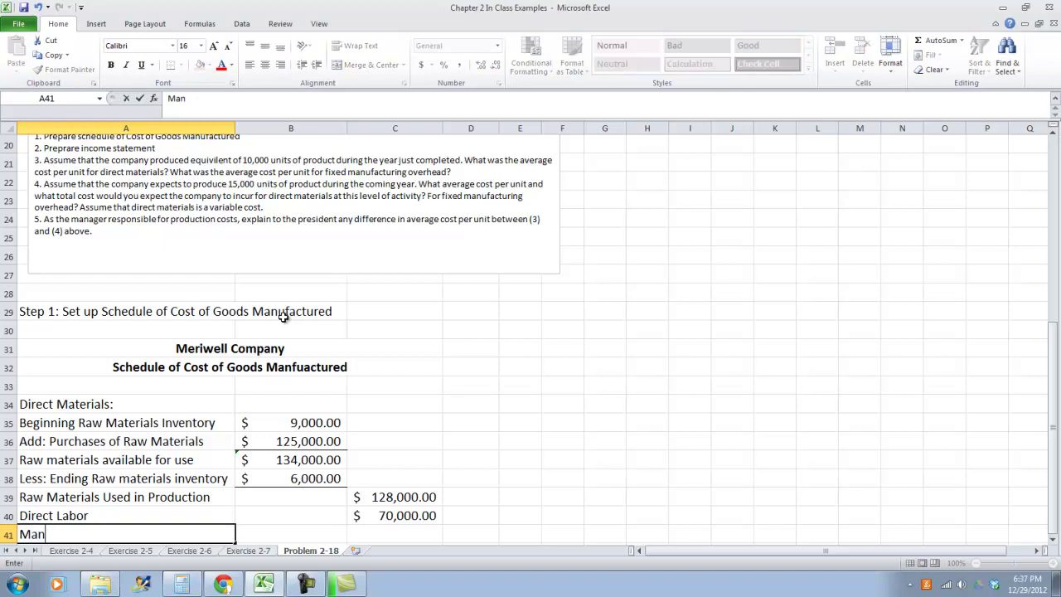
type("ufacturing O")
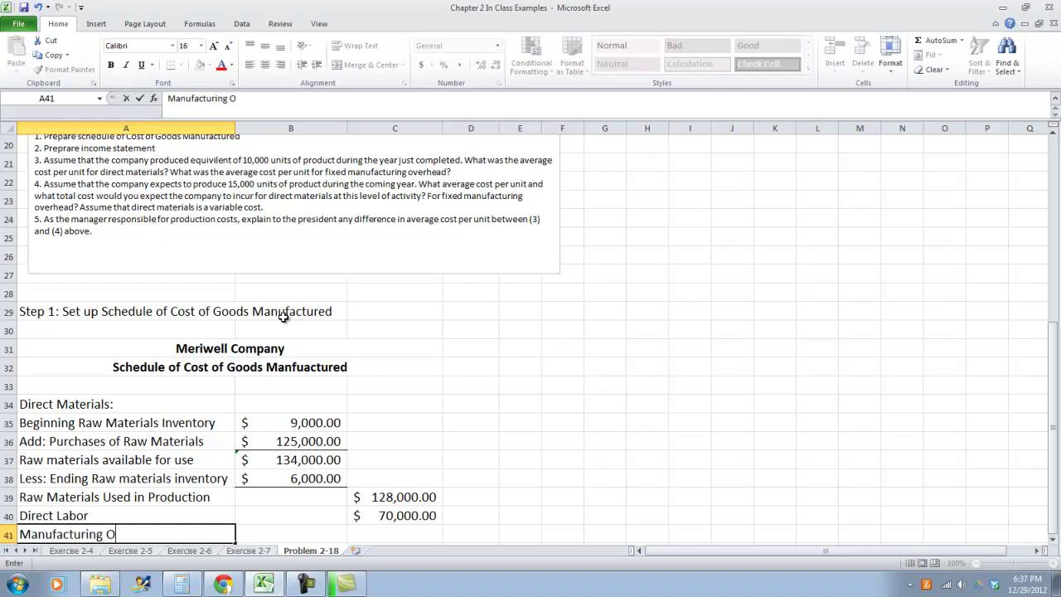
type("verhead")
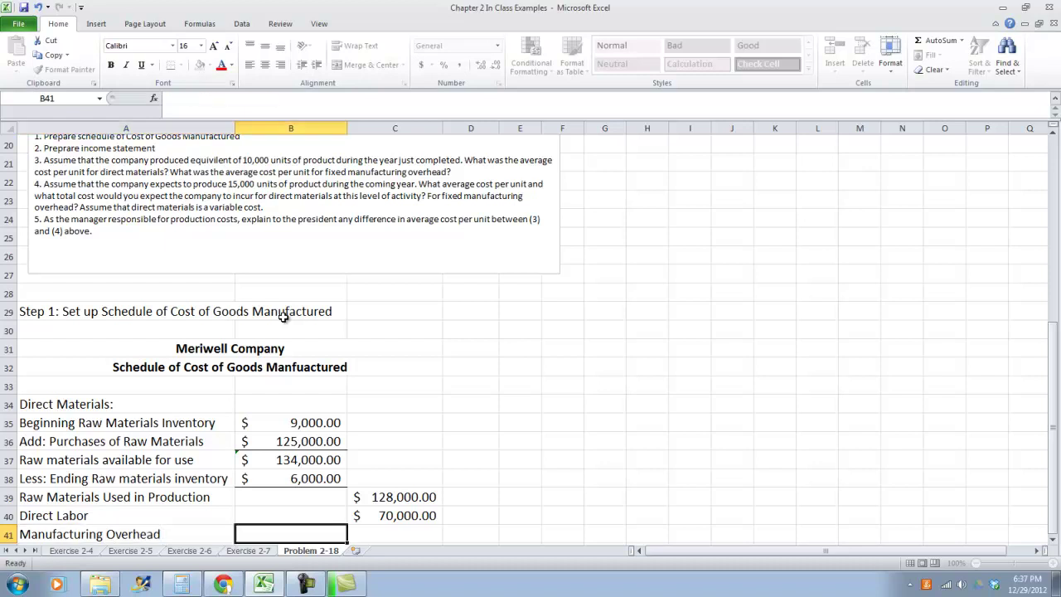
key("Tab")
key("Tab")
type("=")
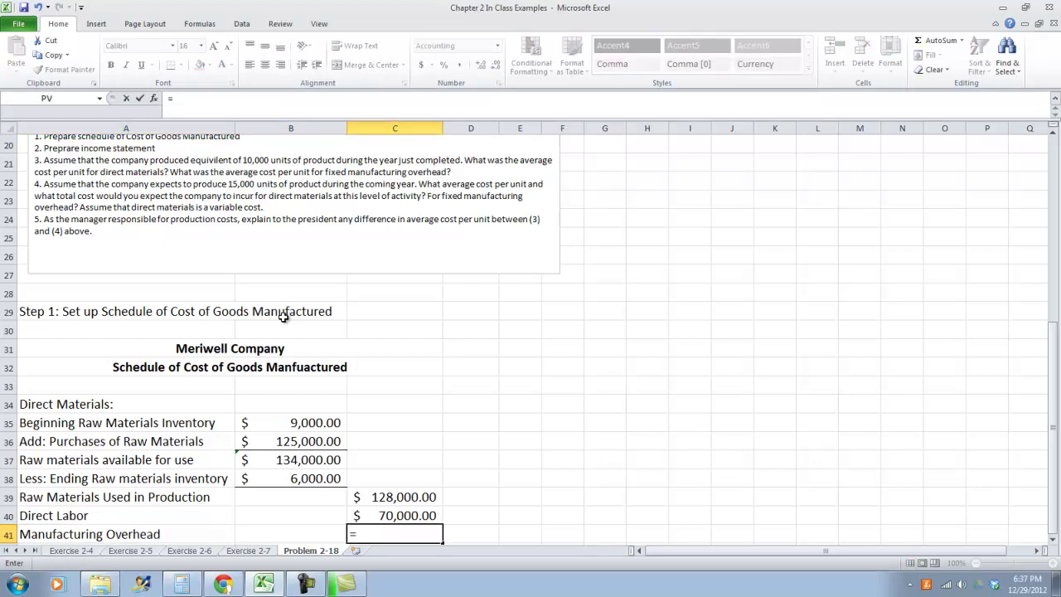
scroll(285, 210, "up", 3)
scroll(285, 208, "up", 1)
left_click(286, 144)
key("Return")
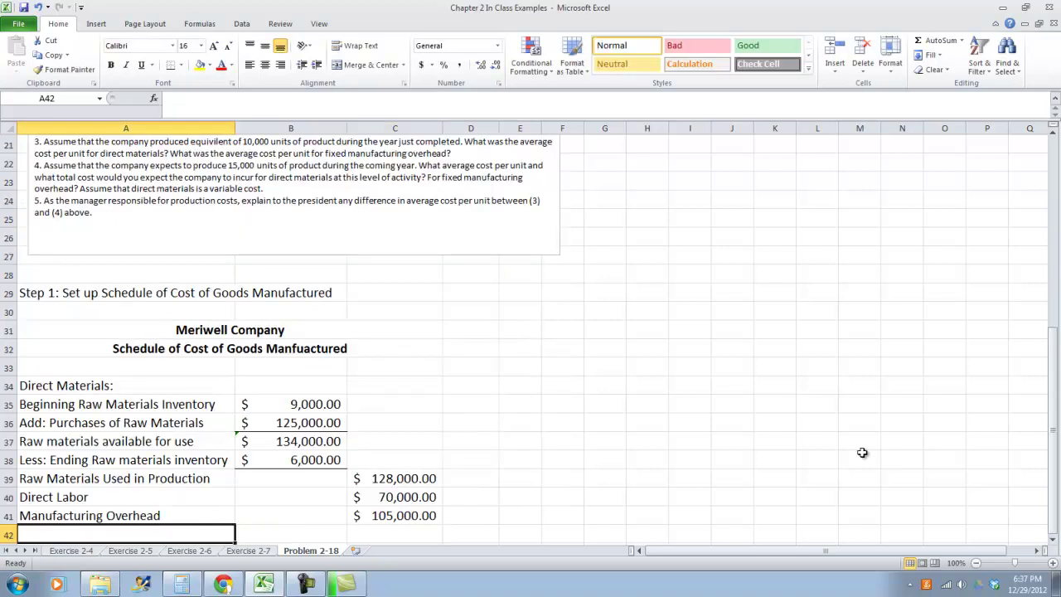
Add the line "Total Manufacturing Costs" in A42 and total C39 through C41 in C42 with the SUM function.
type("Total Manufac")
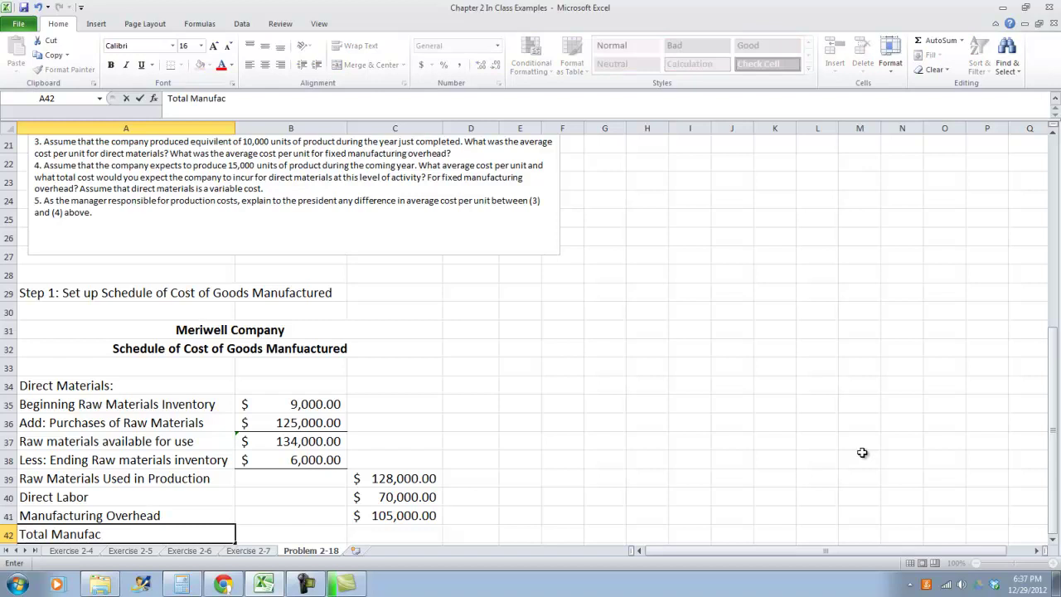
type("tu")
key("BackSpace")
type("turing Costs")
key("Tab")
key("Tab")
type("=SUM(")
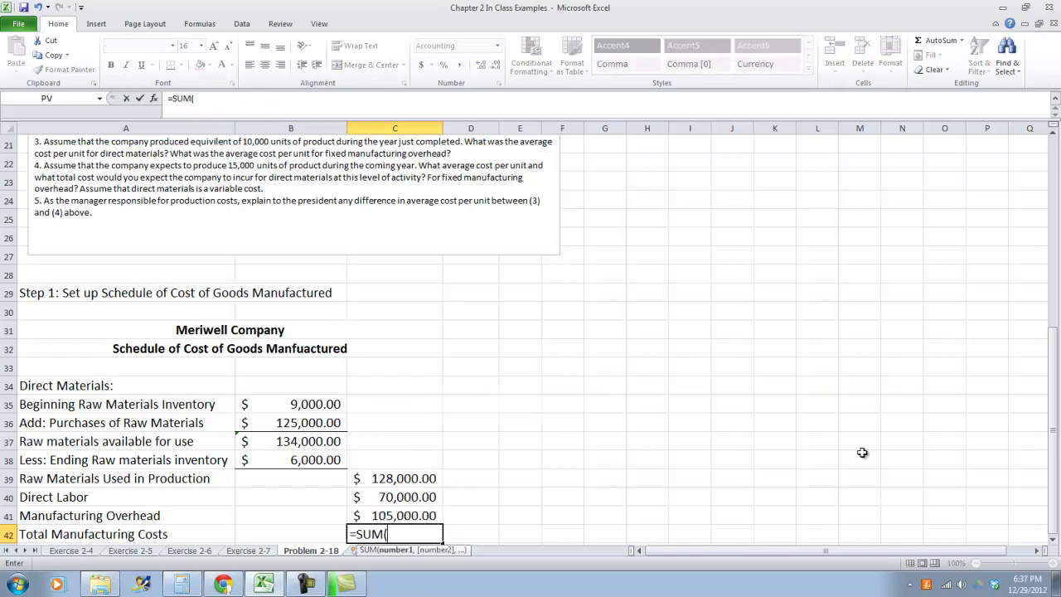
left_click(355, 474)
left_click_drag(355, 474, 373, 524)
key("Tab")
Apply a top border to the total manufacturing costs amount in C42.
left_click(394, 533)
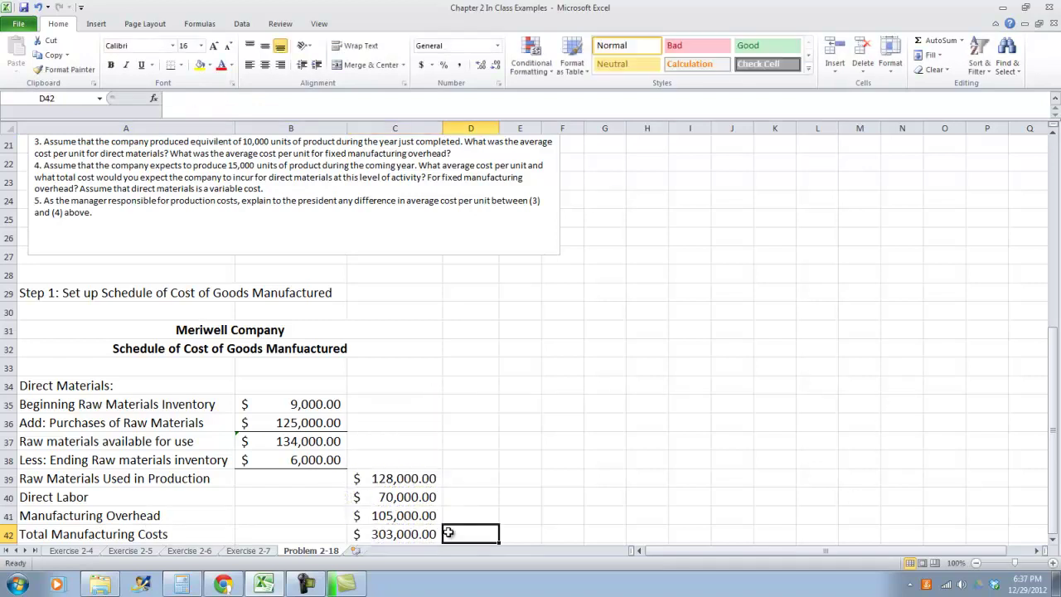
left_click(182, 72)
left_click(189, 114)
scroll(495, 427, "down", 1)
Add the line "Add: WIP Beginning Inventory" in A43 and link C43 to the beginning work in process amount in B13.
left_click(142, 498)
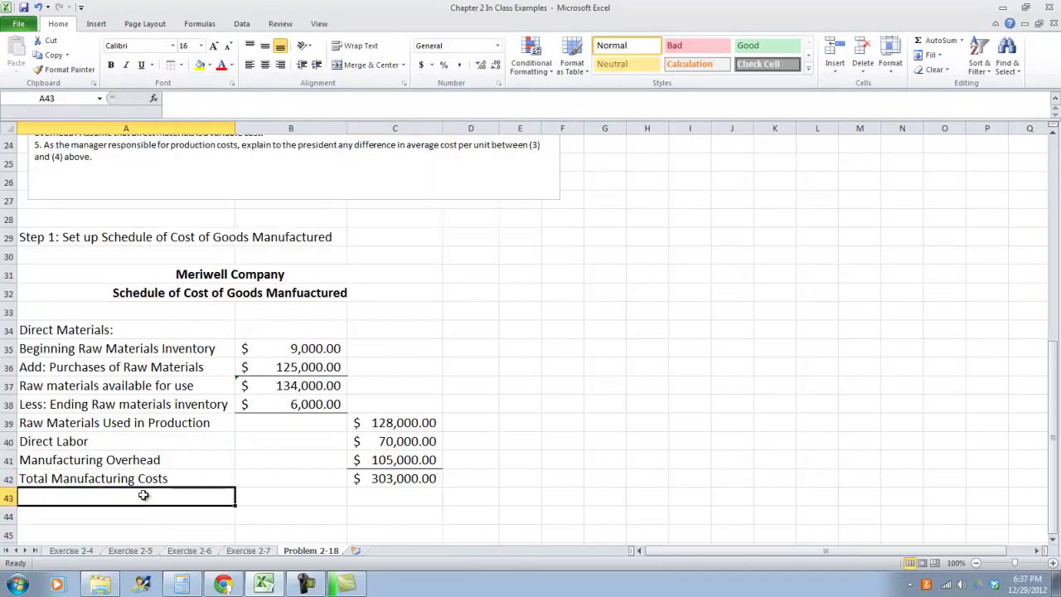
type("Add: ")
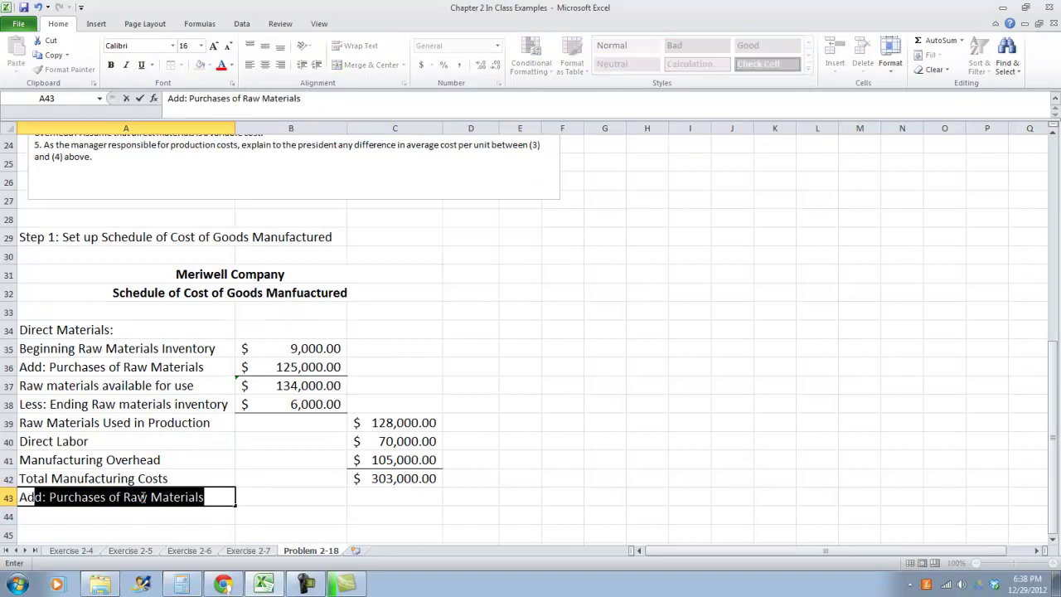
type("WI")
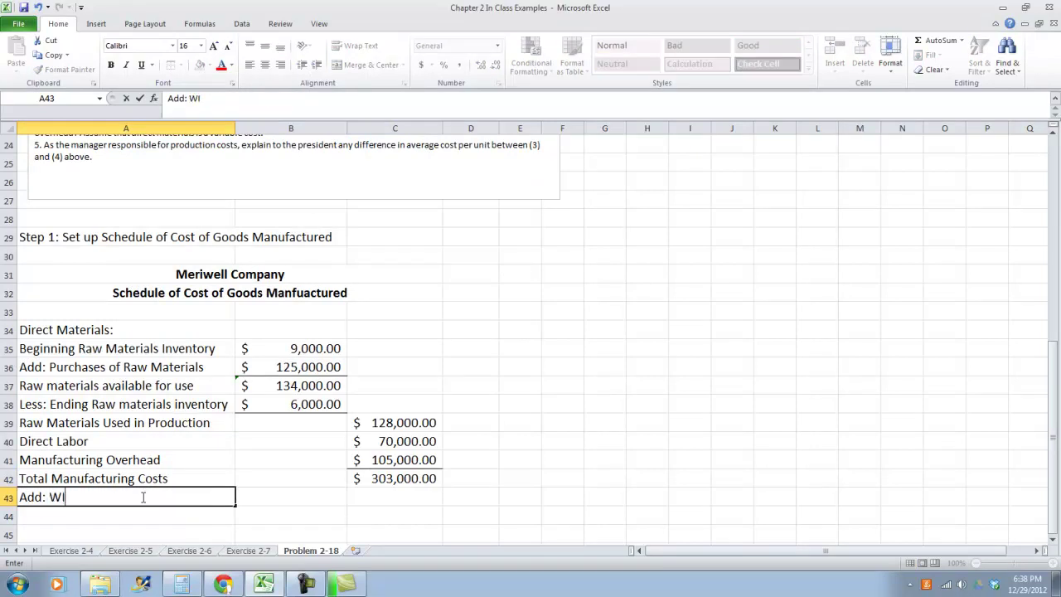
type("P Beginning Inventory")
key("Tab")
key("Tab")
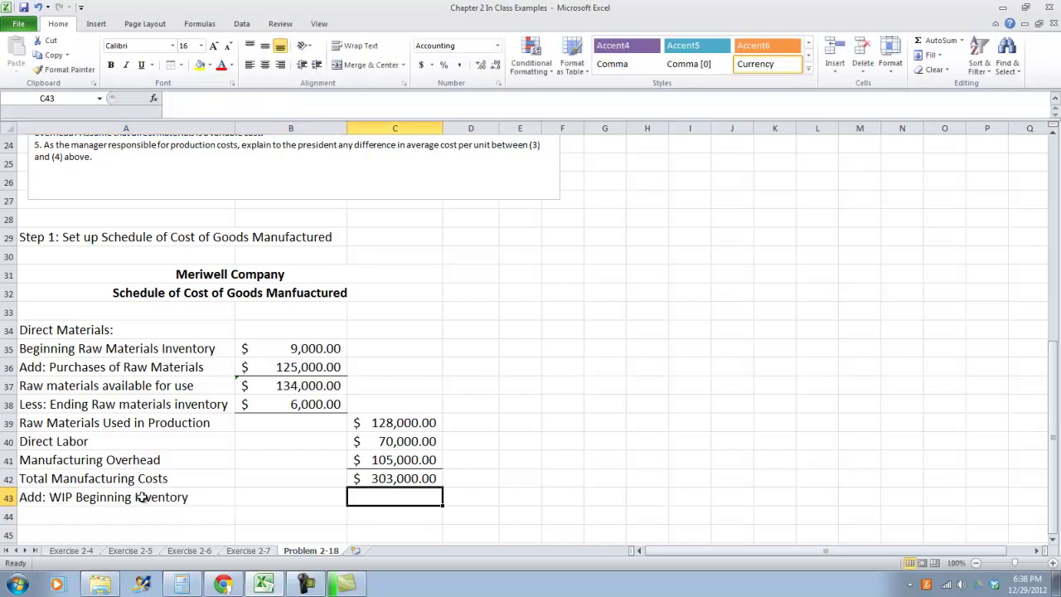
type("=")
scroll(141, 474, "up", 1)
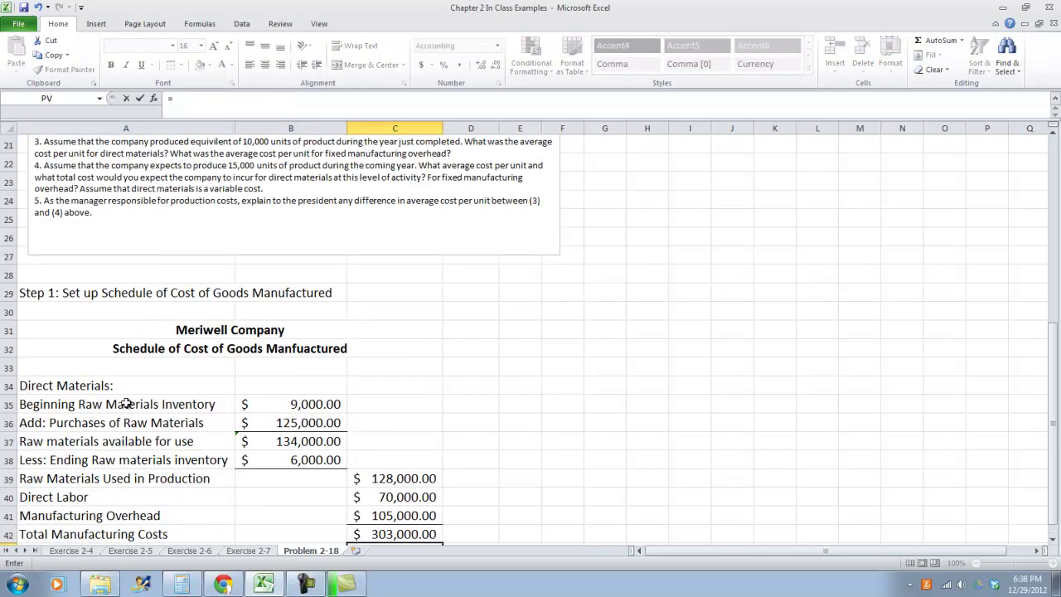
scroll(125, 404, "up", 5)
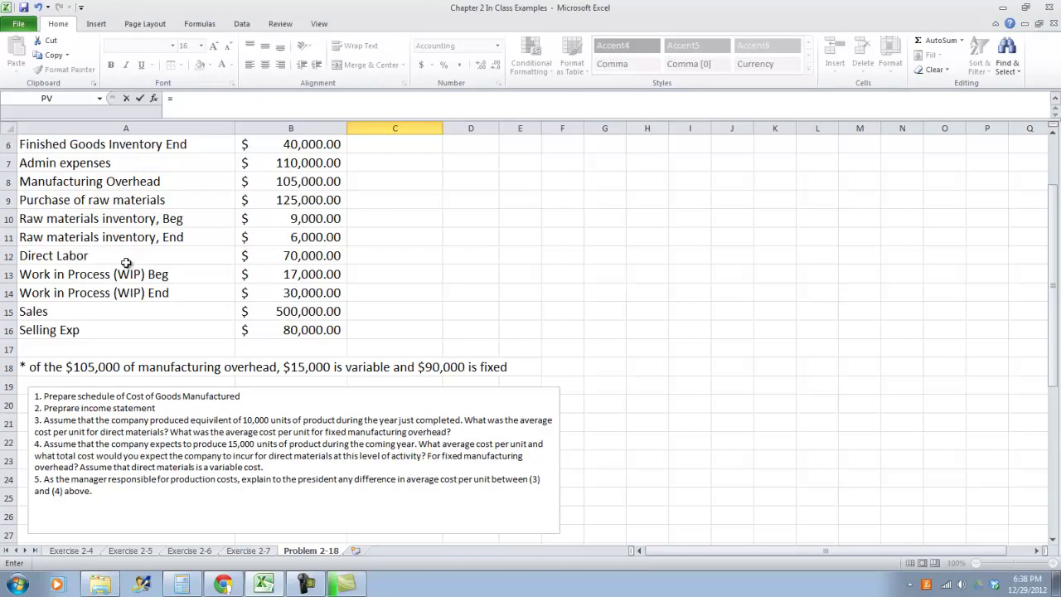
scroll(126, 263, "up", 1)
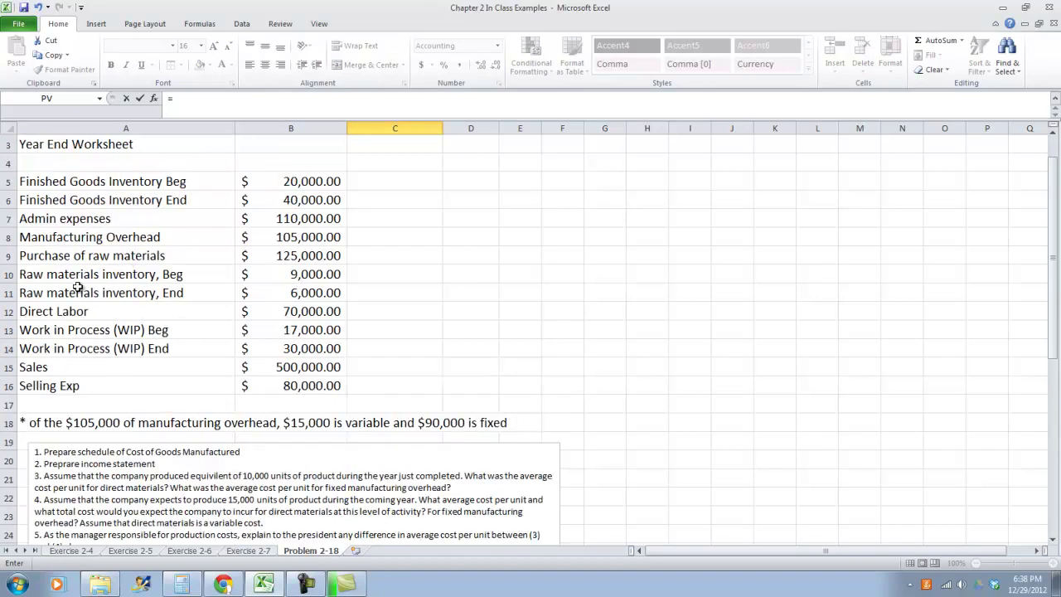
left_click(280, 336)
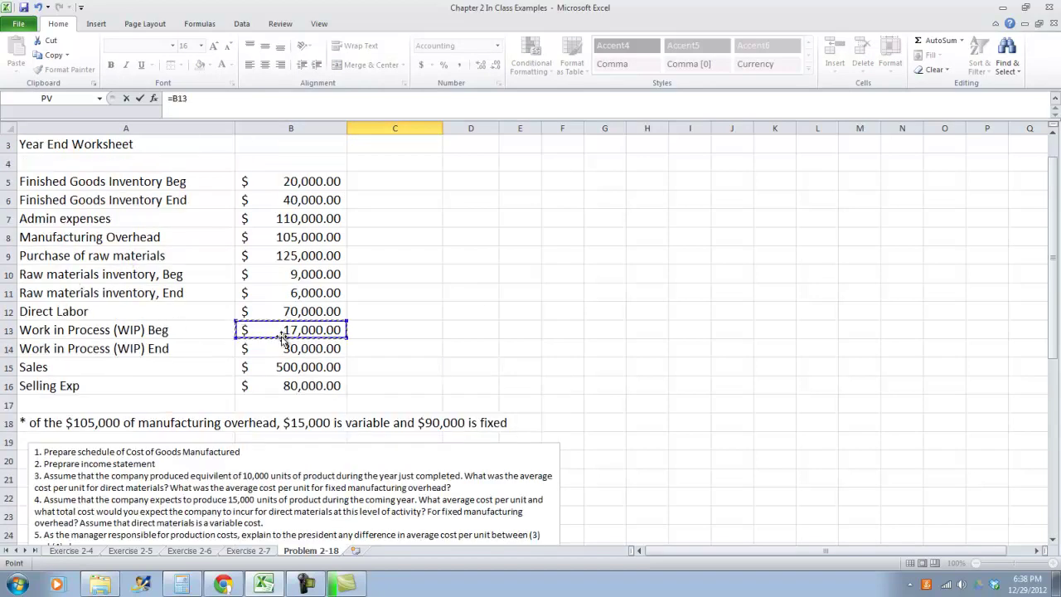
key("Return")
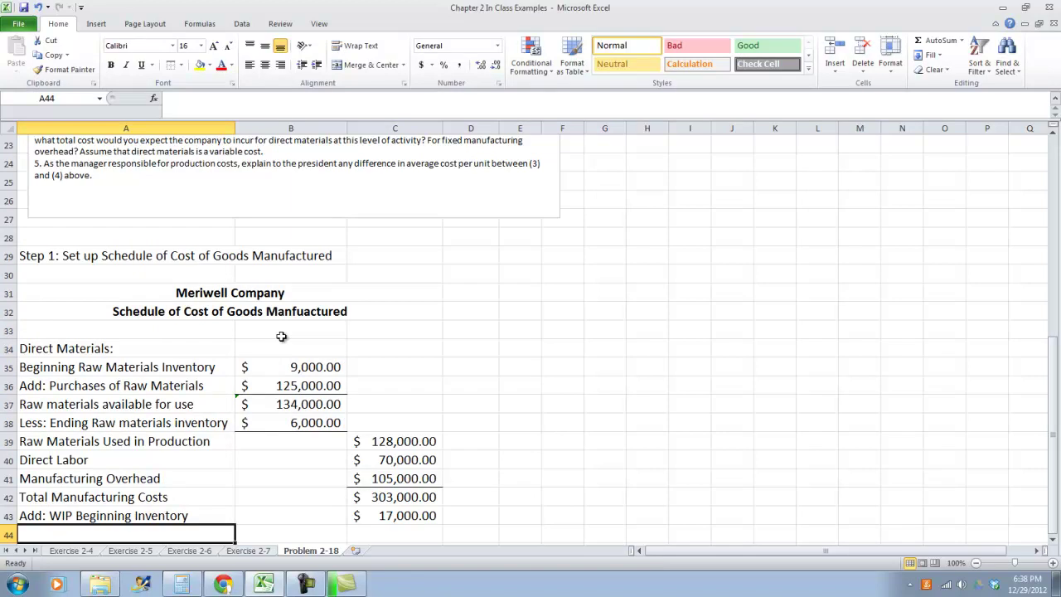
Add C42 and C43 in C44 and apply a top border to that subtotal.
key("Right")
key("Right")
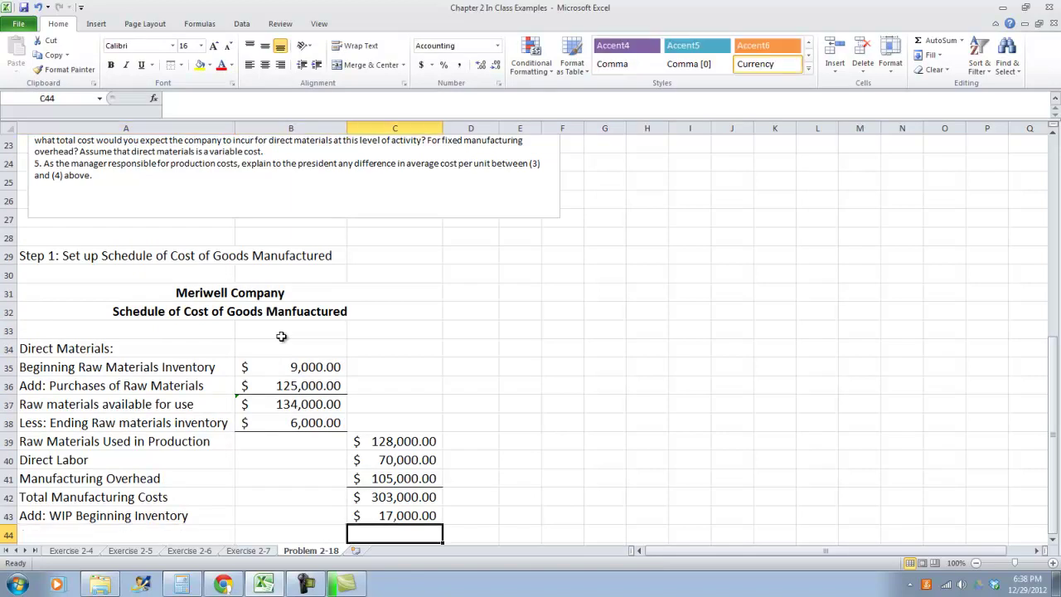
type("=")
left_click(377, 496)
type("+")
left_click(371, 515)
key("Return")
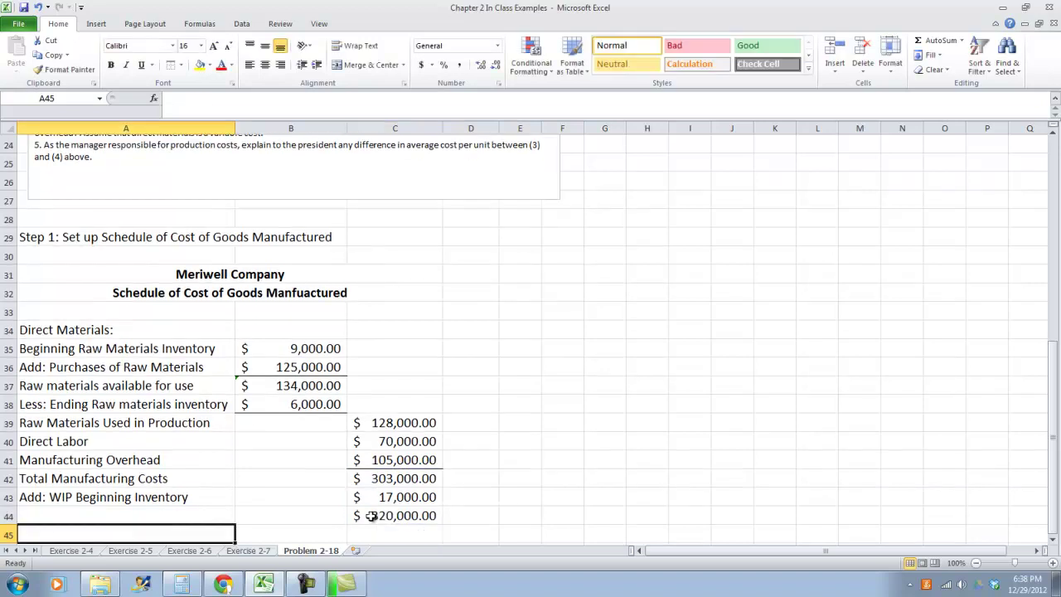
left_click(370, 515)
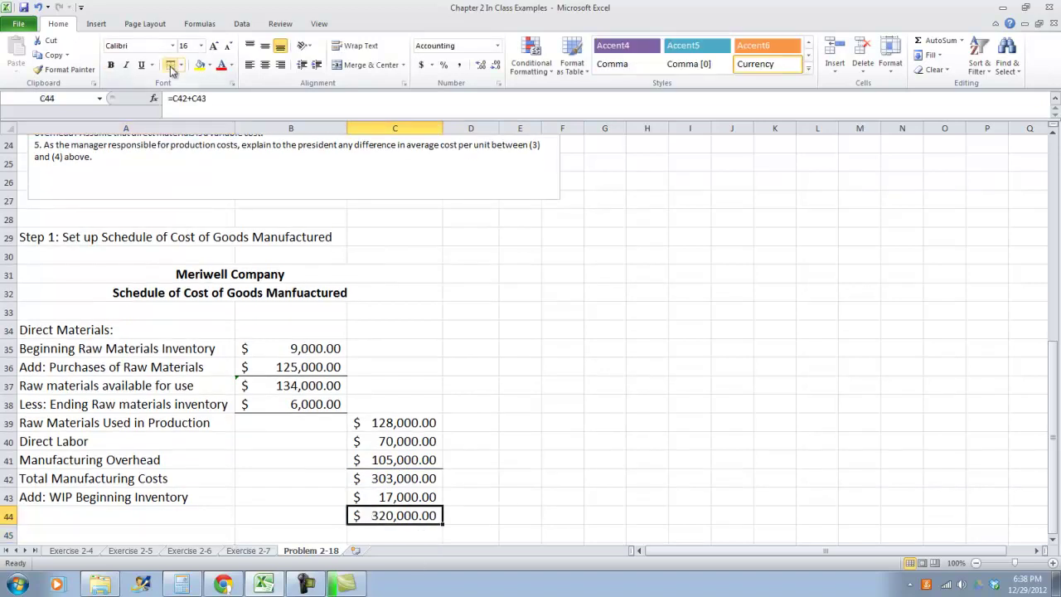
Add the line "Less: WIP Ending Inventory" in A45.
left_click(124, 537)
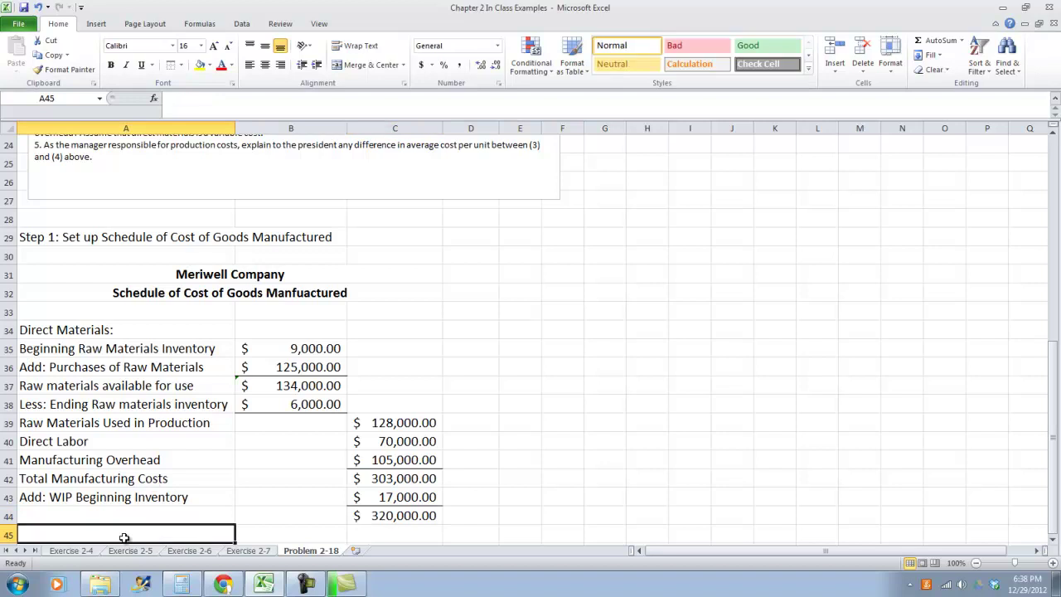
type("Less")
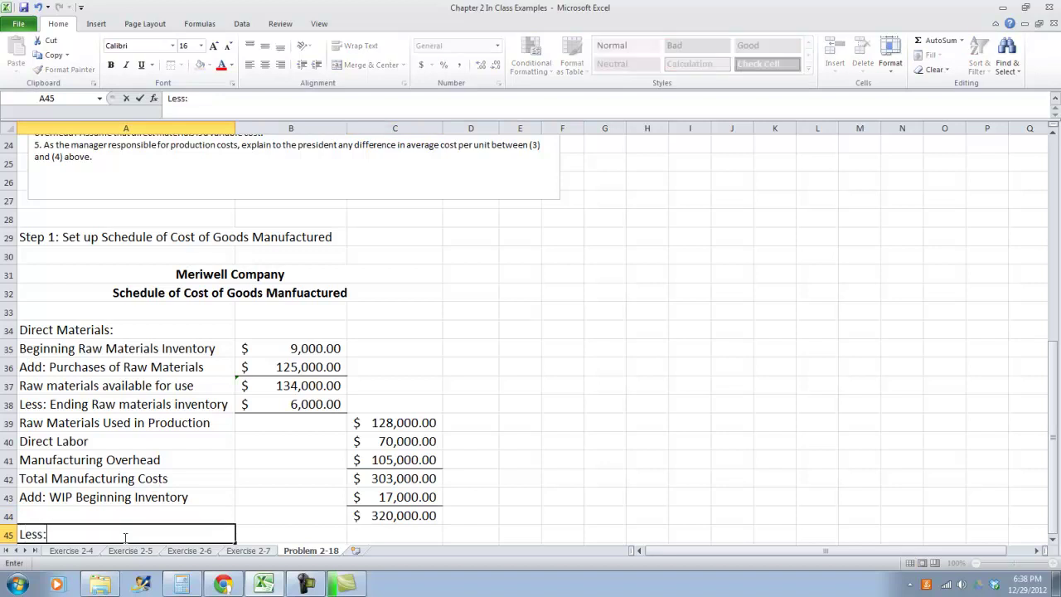
type(": Wip")
key("BackSpace")
key("BackSpace")
type("IP e")
key("BackSpace")
type("Ending Inventor")
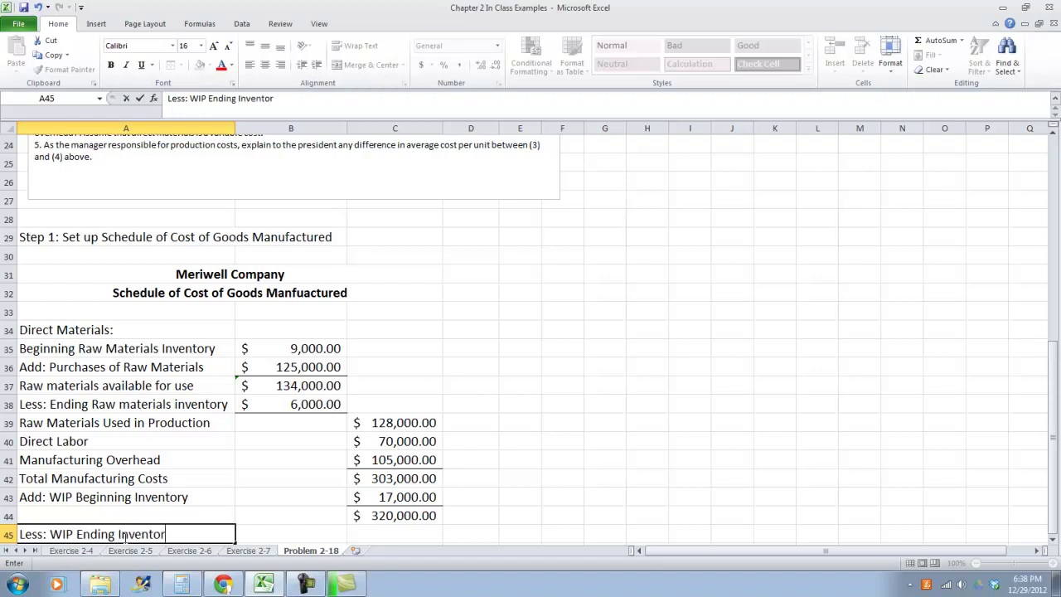
type("y")
Link C45 to the ending work in process amount in B14.
key("Tab")
key("Tab")
type("=")
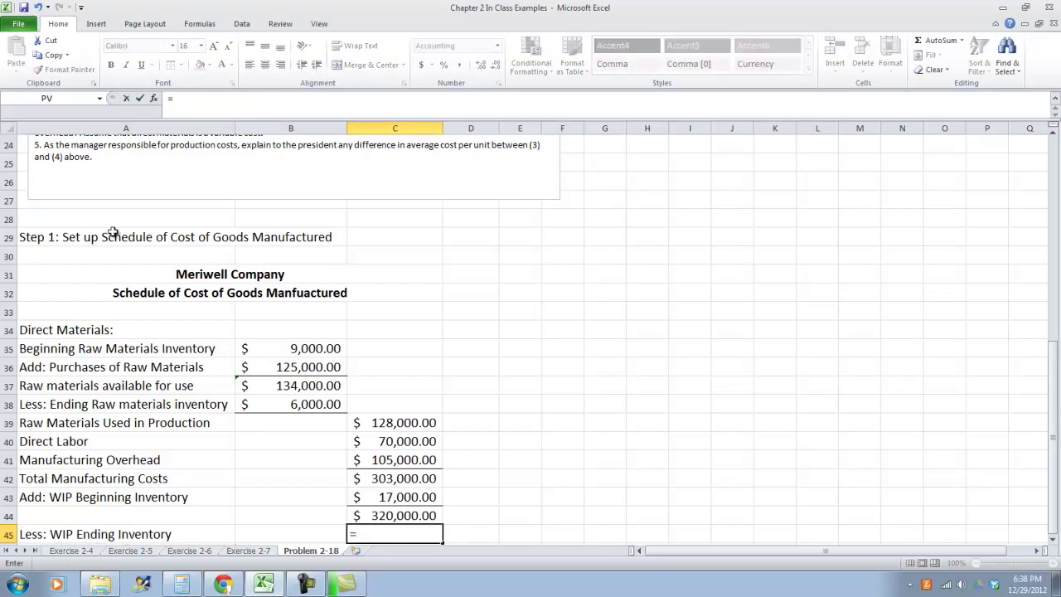
scroll(102, 240, "up", 4)
left_click(290, 187)
key("Return")
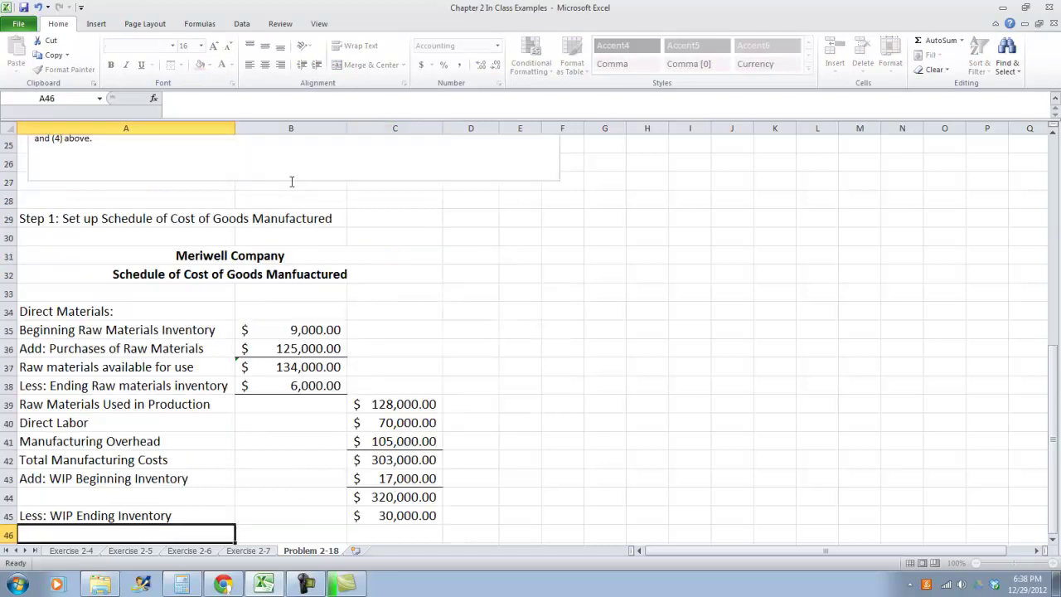
Subtract C45 from C44 in C46 and apply a top border to the result.
key("Right")
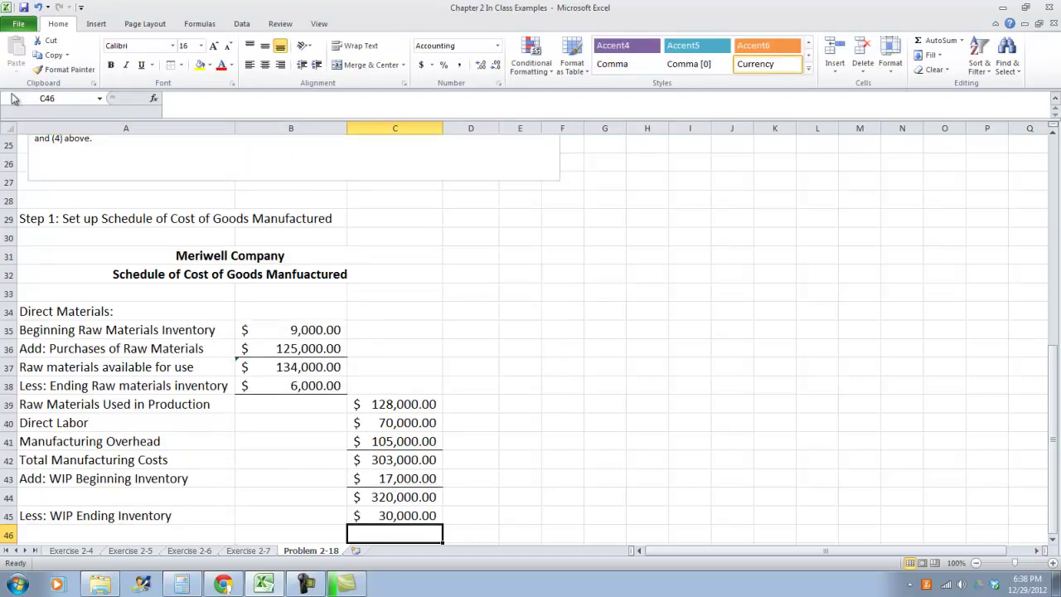
type("=")
left_click(375, 496)
type("-")
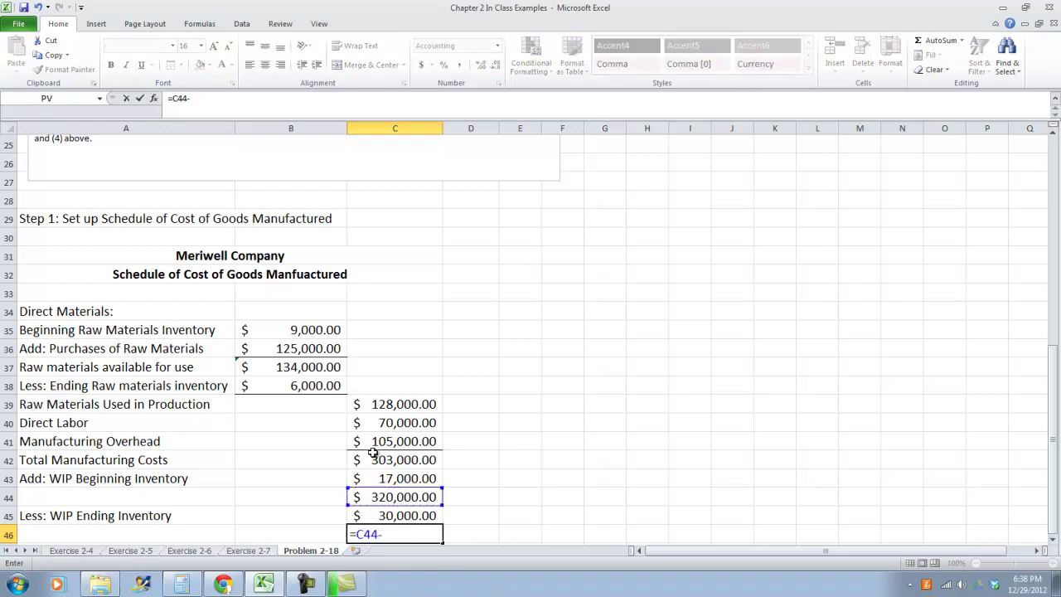
left_click(373, 512)
key("Return")
left_click(373, 514)
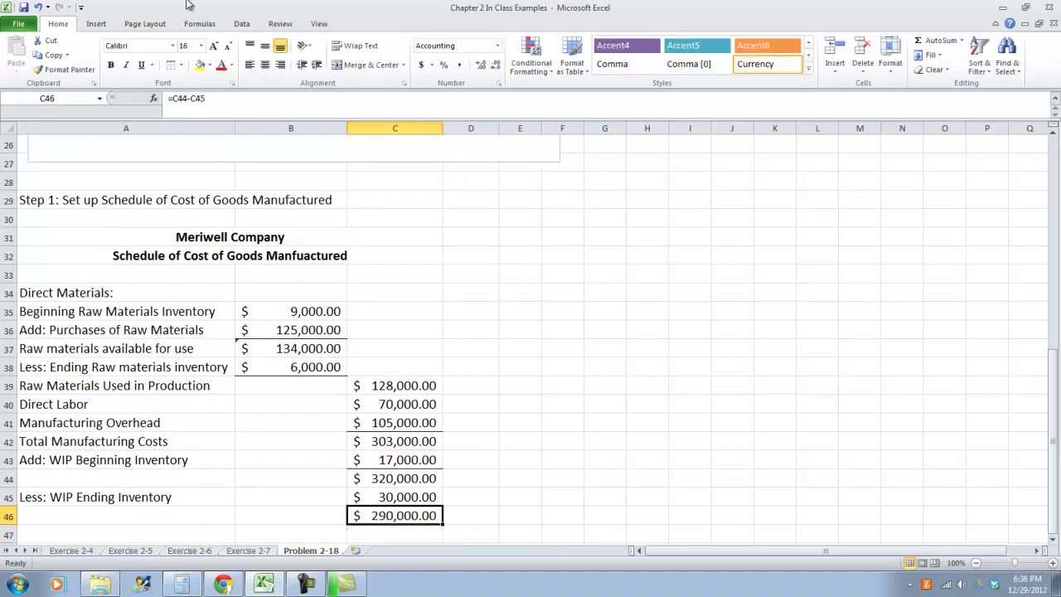
Label A46 "Cost of Goods Manufactured" and apply a double bottom border to the amount in C46.
left_click(104, 521)
type("Cos")
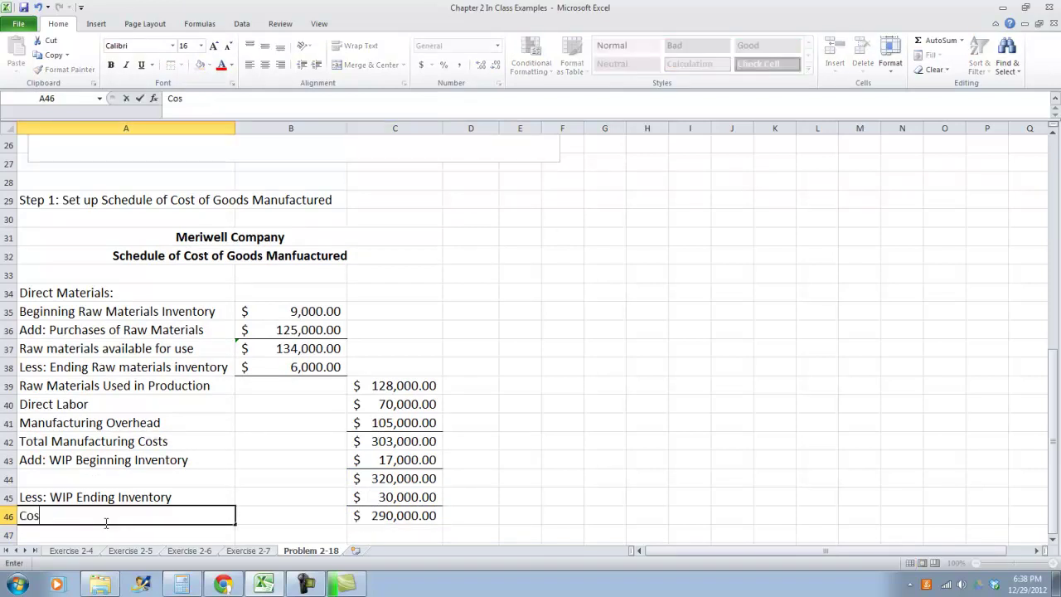
type("t of Goods Ma")
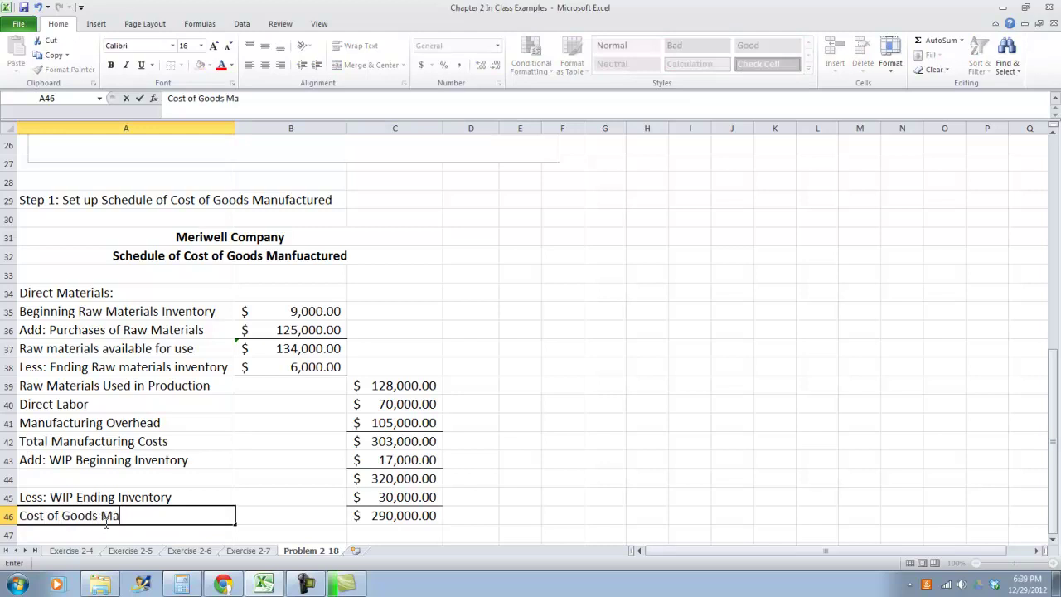
type("nffactured")
key("Tab")
key("Tab")
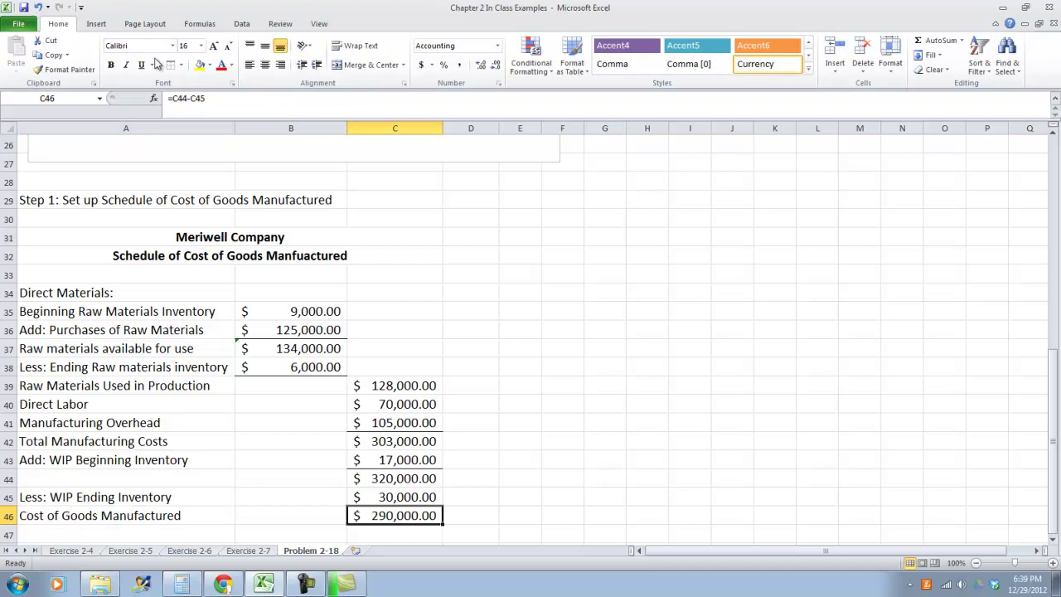
left_click(181, 65)
left_click(208, 276)
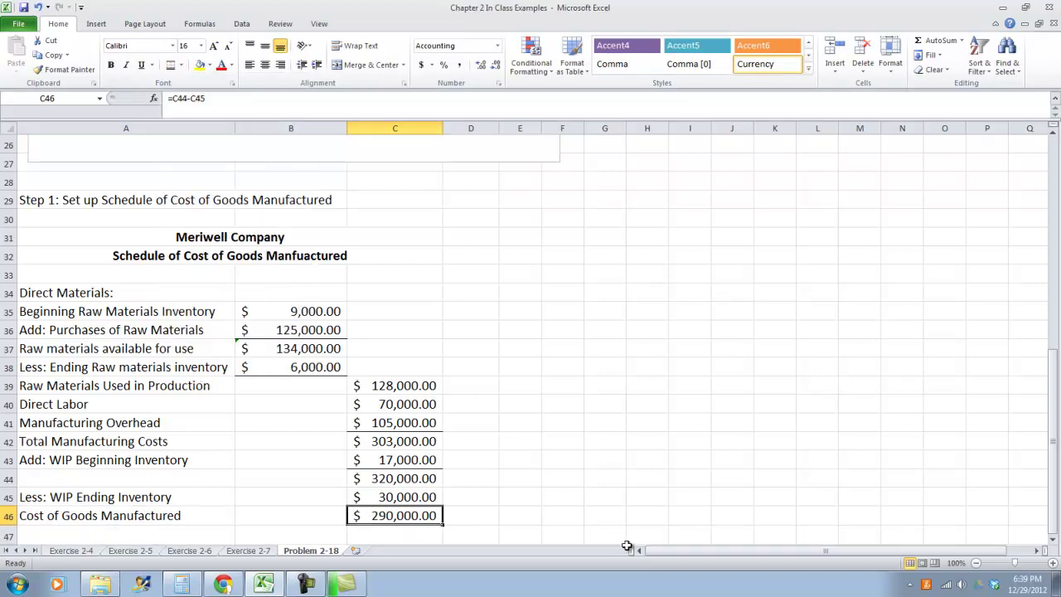
left_click(587, 479)
scroll(580, 476, "down", 1)
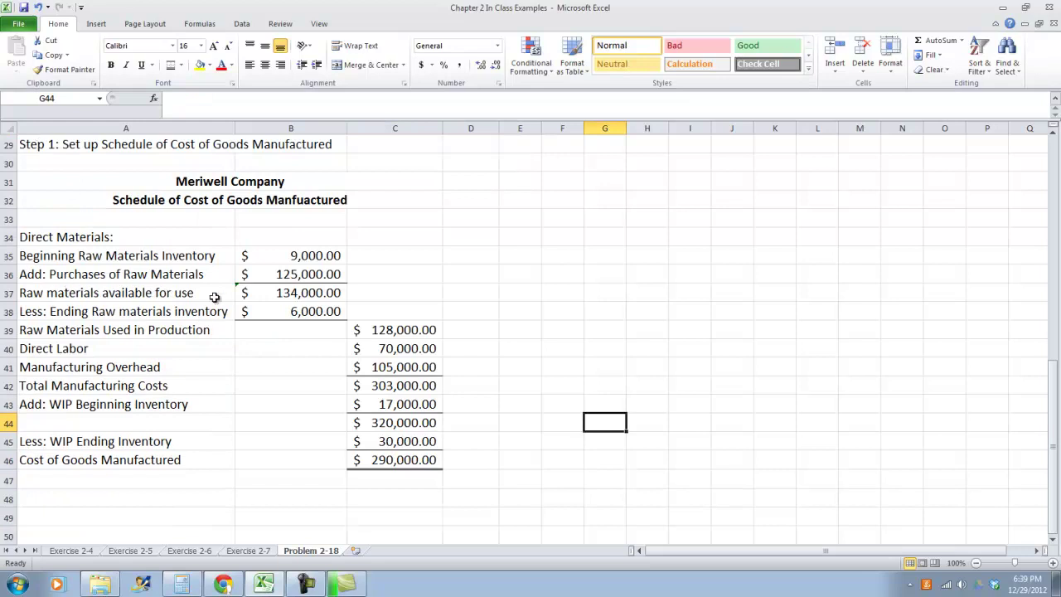
Review the list of problem requirements above the schedule for the next part to prepare.
scroll(201, 320, "up", 5)
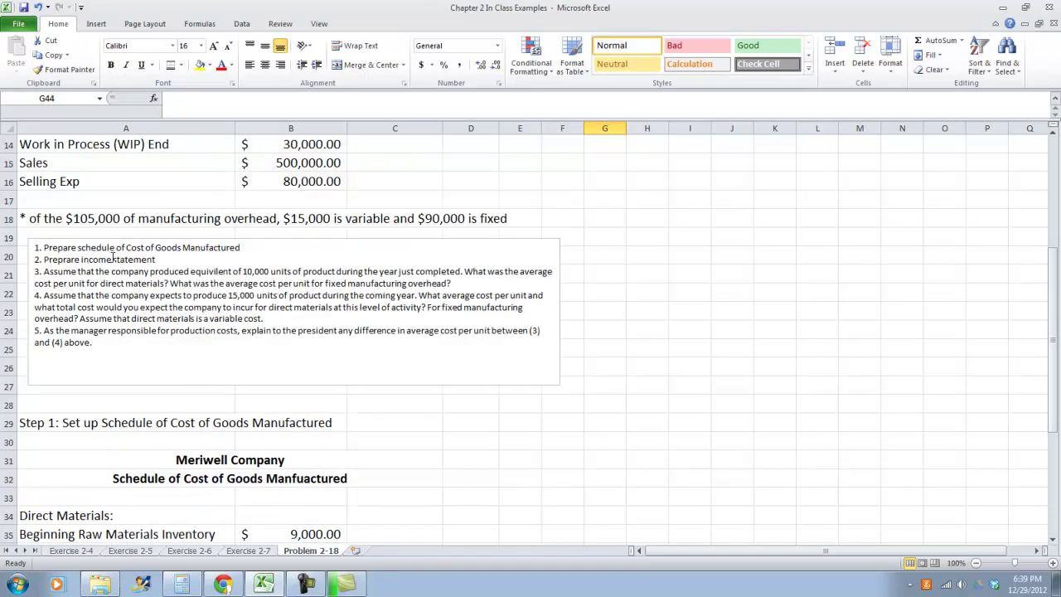
scroll(112, 253, "down", 2)
scroll(109, 250, "down", 3)
scroll(139, 419, "down", 1)
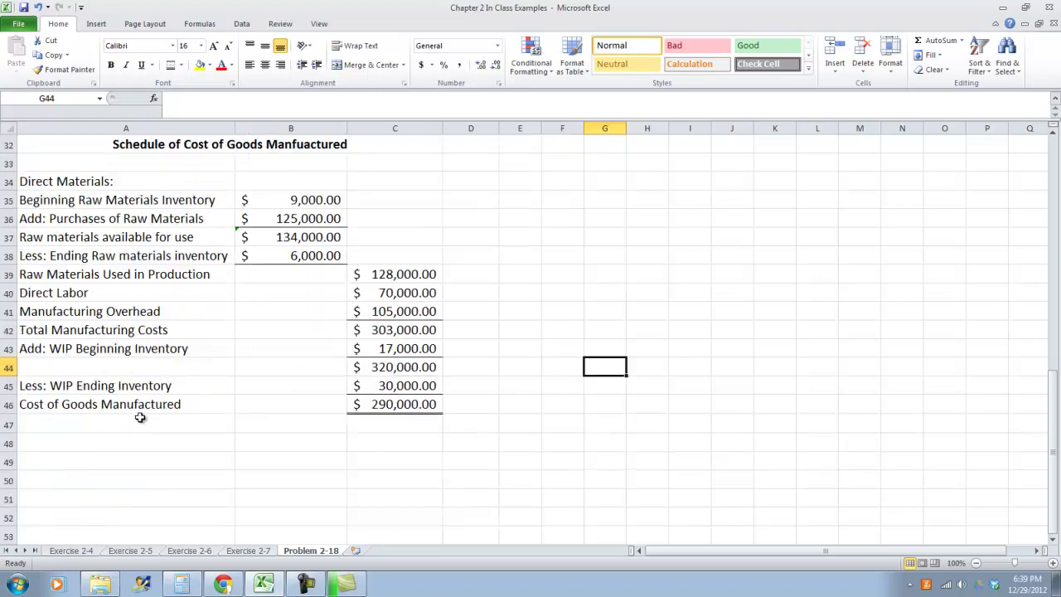
left_click(148, 457)
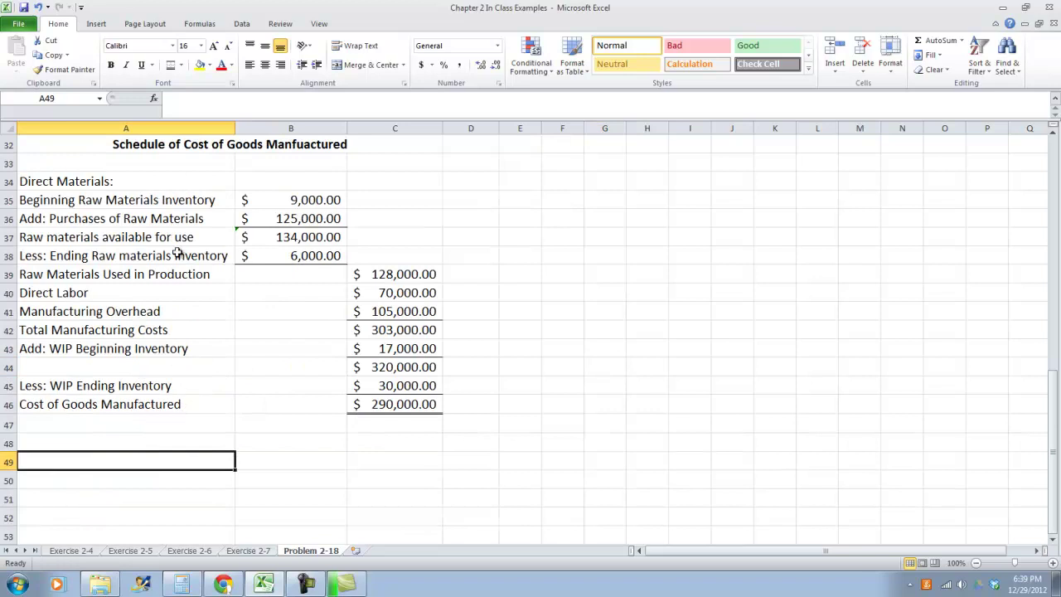
scroll(199, 299, "up", 1)
left_click(180, 182)
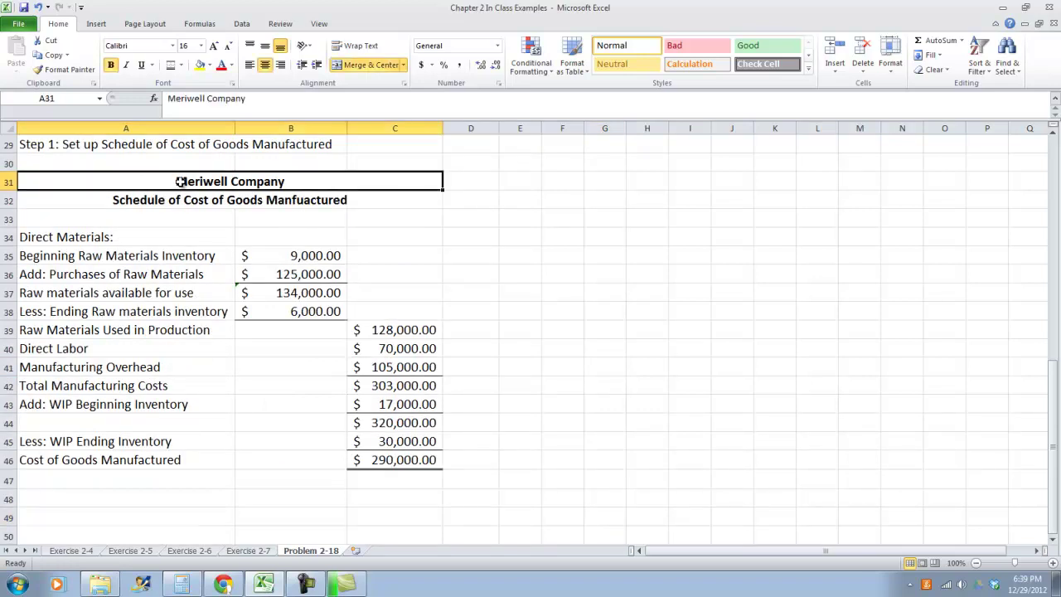
key("ctrl+c")
scroll(142, 379, "down", 2)
Enter the heading "Step 2: Prepare Income Statement" in A49 below the finished schedule.
left_click(155, 417)
left_click(147, 405)
type("Step 2")
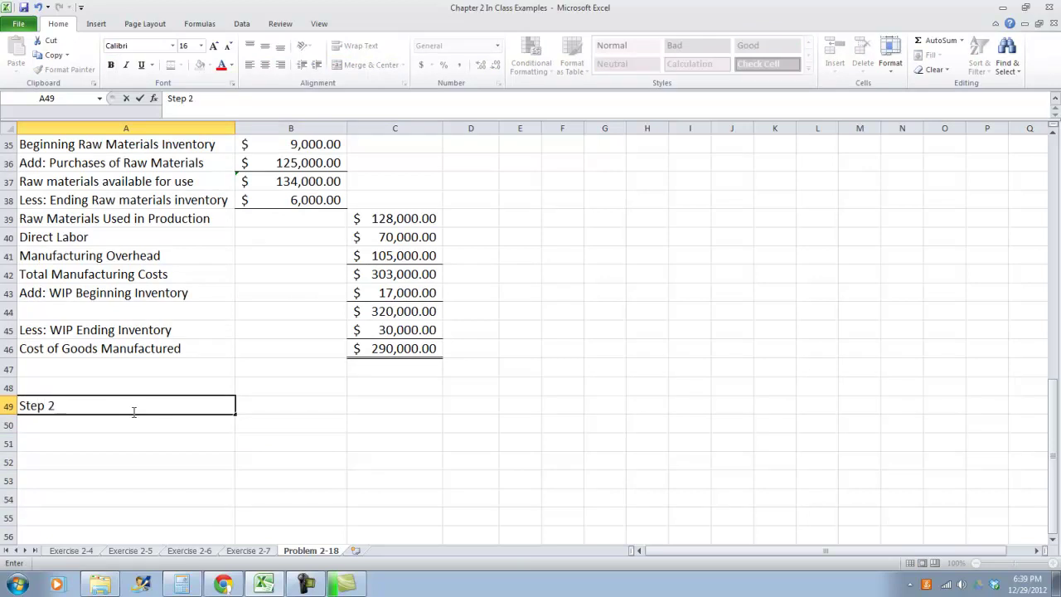
type(" R")
key("BackSpace")
key("BackSpace")
type(": Prepare income Statement")
key("Return")
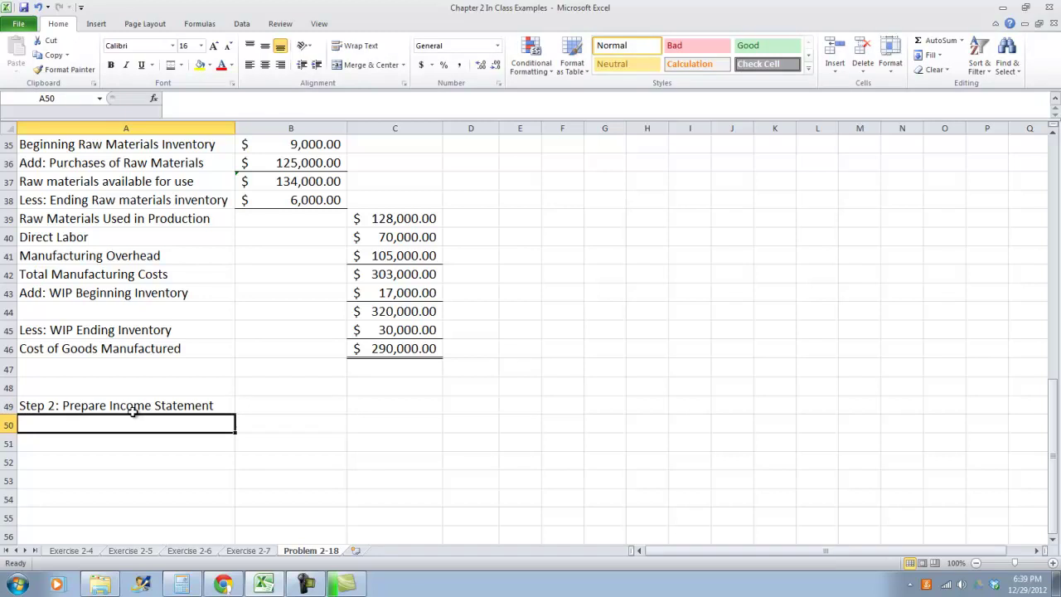
key("Return")
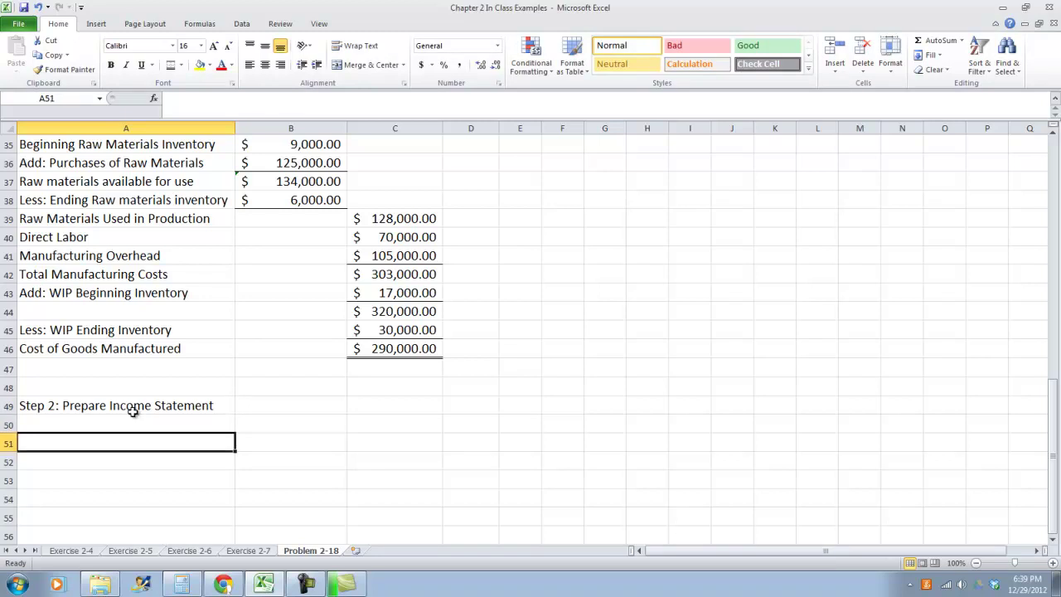
Copy the merged "Meriwell Company" title from A31 and paste it into A51.
left_click(170, 424)
scroll(207, 365, "up", 6)
left_click(191, 419)
left_click(182, 404)
key("ctrl+c")
scroll(173, 439, "down", 6)
left_click(153, 440)
key("ctrl+v")
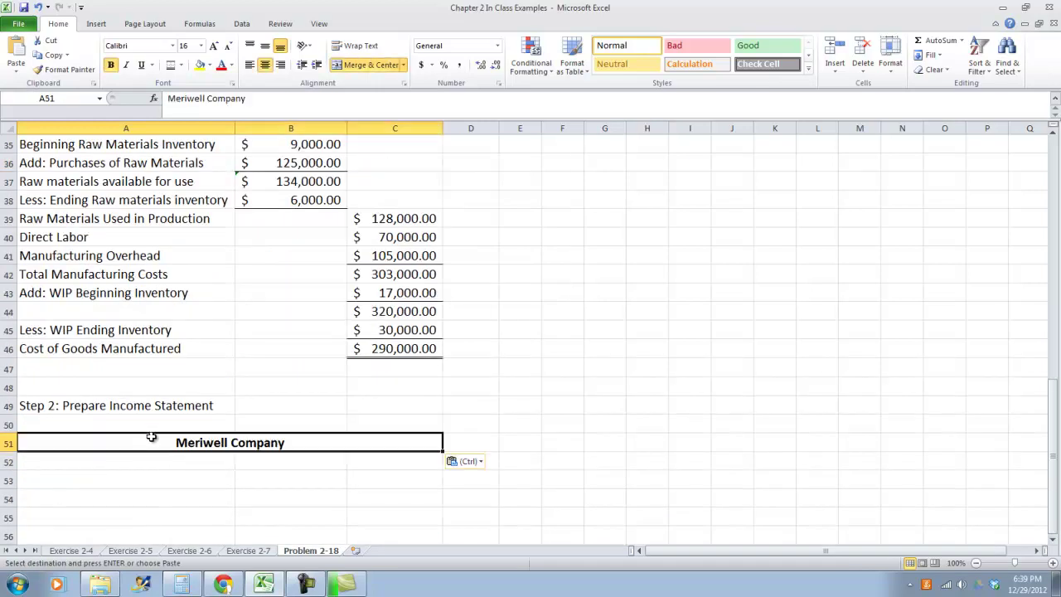
Enter "Income Statement" in A52 under the company title.
left_click(135, 460)
type("Incoome")
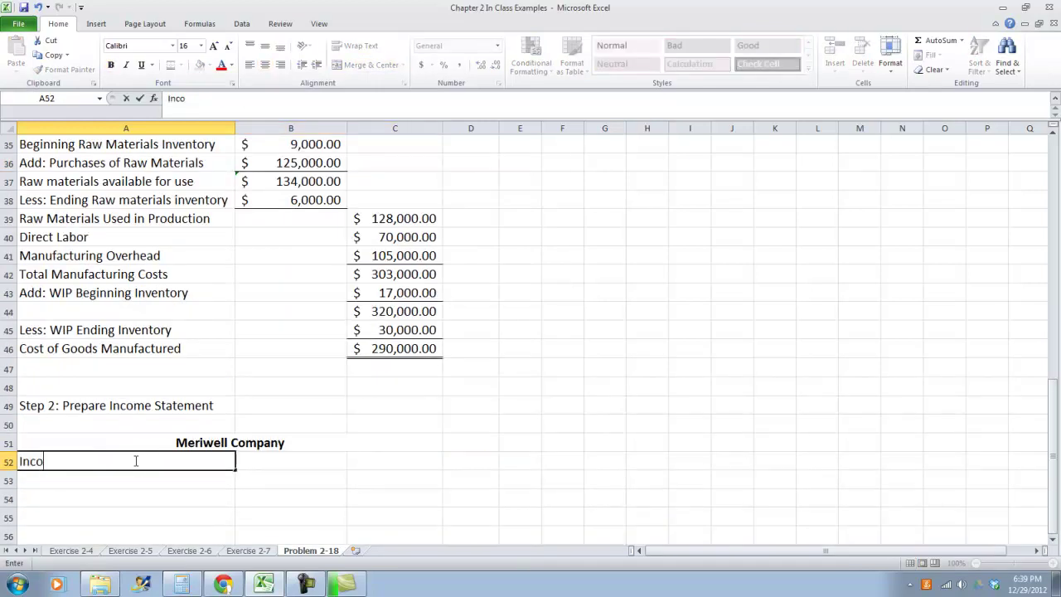
key("BackSpace")
key("BackSpace")
key("BackSpace")
type("me Statement")
key("Return")
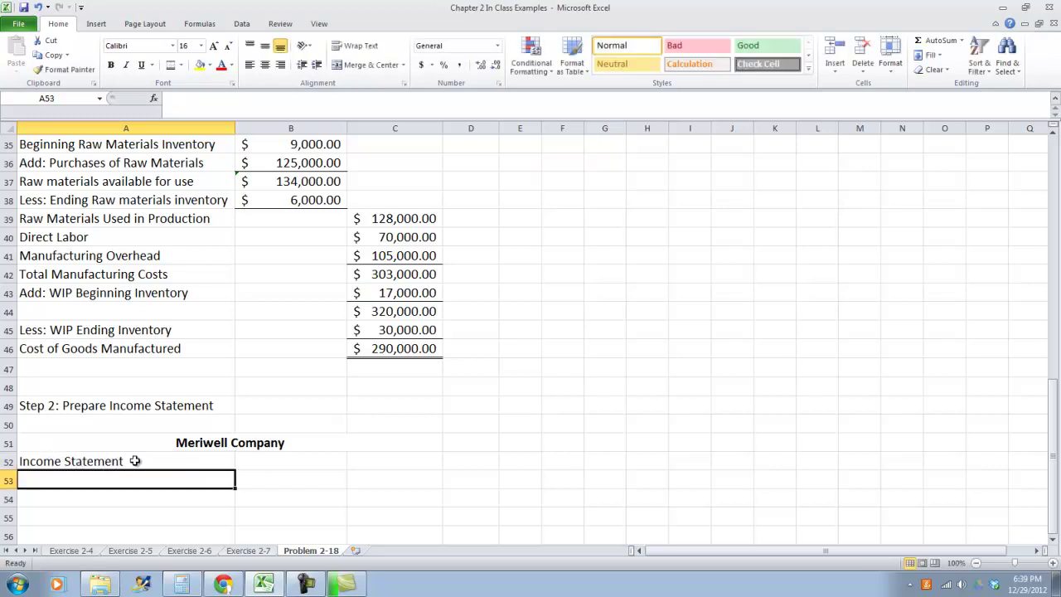
Enter the date line "For Year Ending Dec 31 2012" in A53 under the Income Statement title.
type("For Year Ending 2")
key("BackSpace")
type("Dec 31")
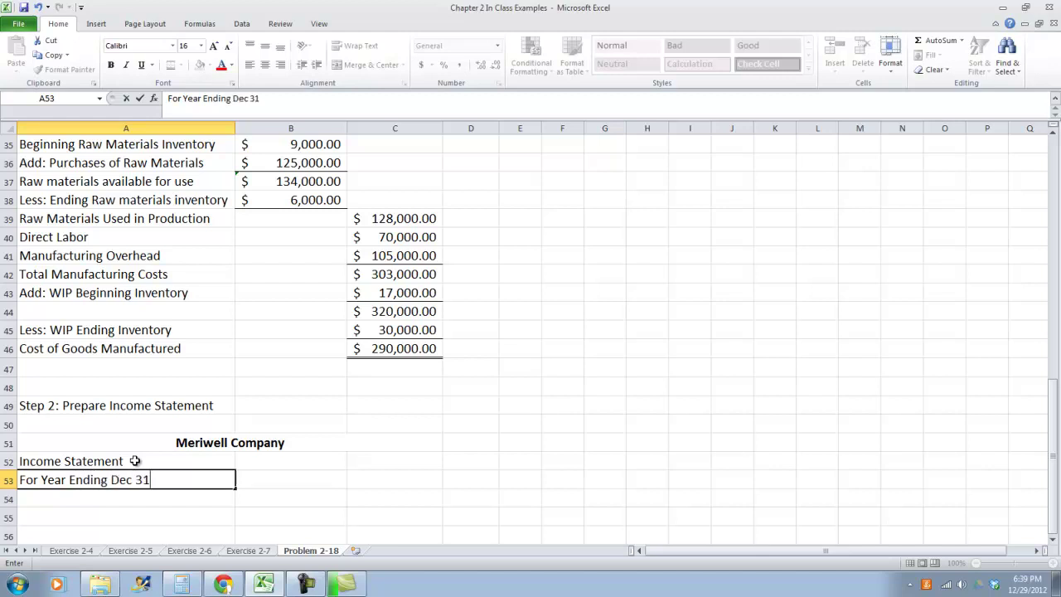
type(" 2012")
key("Tab")
Make the Income Statement title bold and merge and center it and the date line across columns A to C.
left_click_drag(120, 451, 378, 465)
left_click(111, 65)
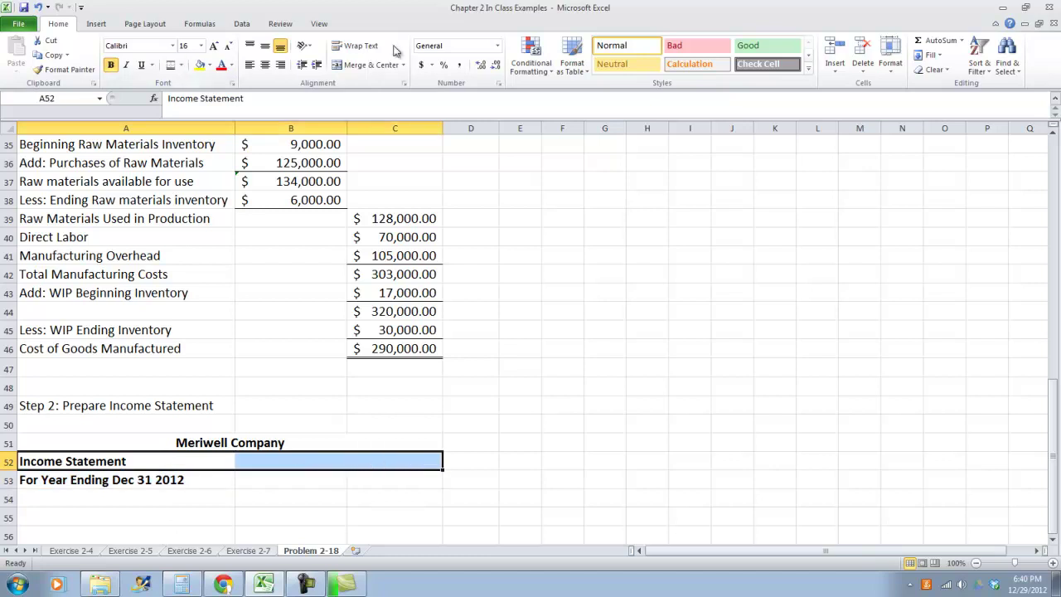
left_click(366, 65)
left_click_drag(220, 480, 374, 481)
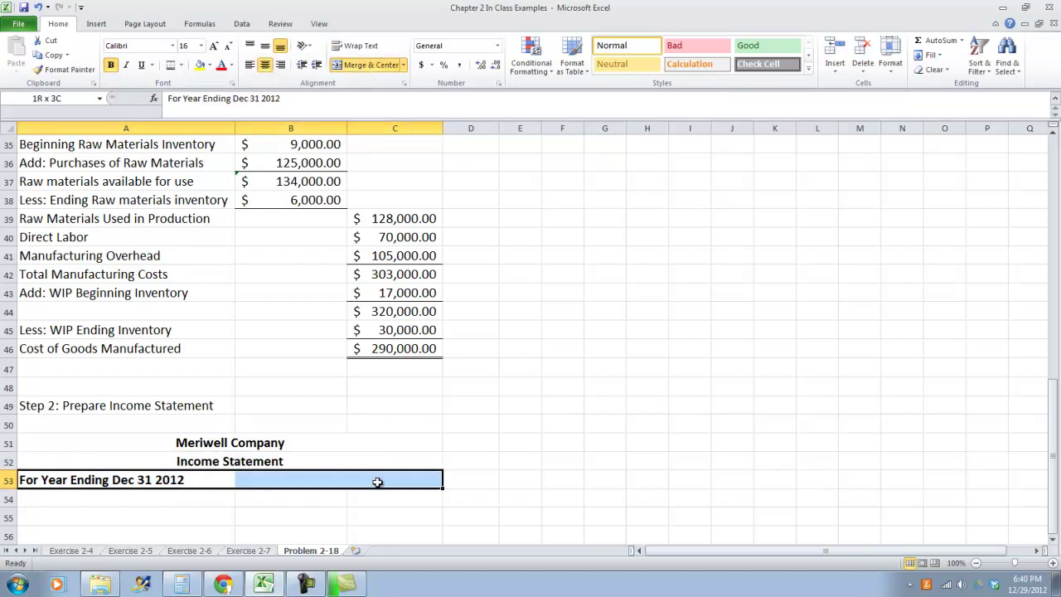
left_click(350, 66)
Add a "Sales" line in A55 and link C55 to the worksheet's Sales amount in B15.
scroll(378, 407, "down", 2)
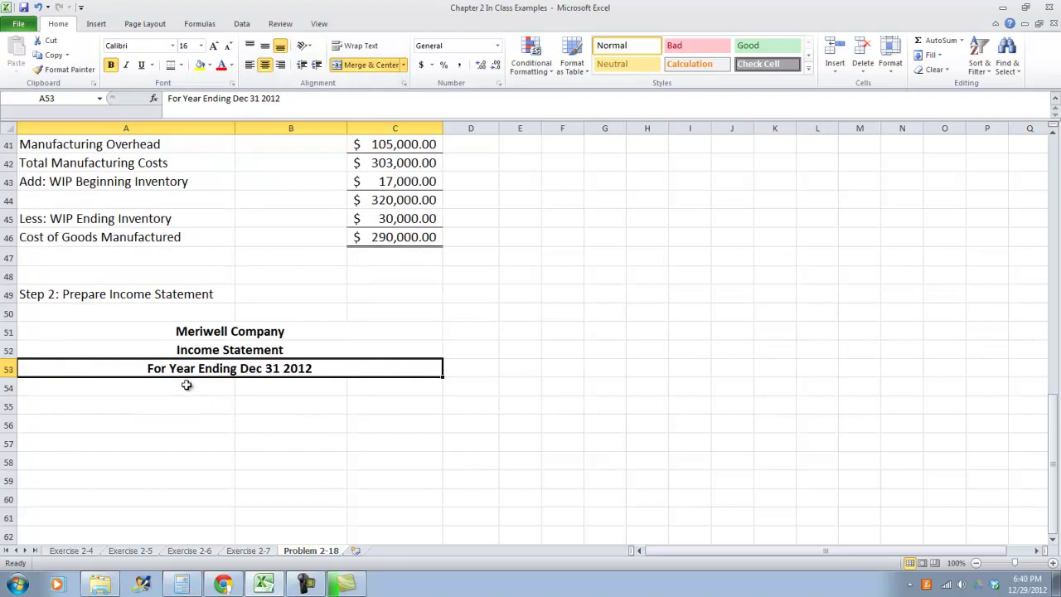
left_click(189, 387)
key("Down")
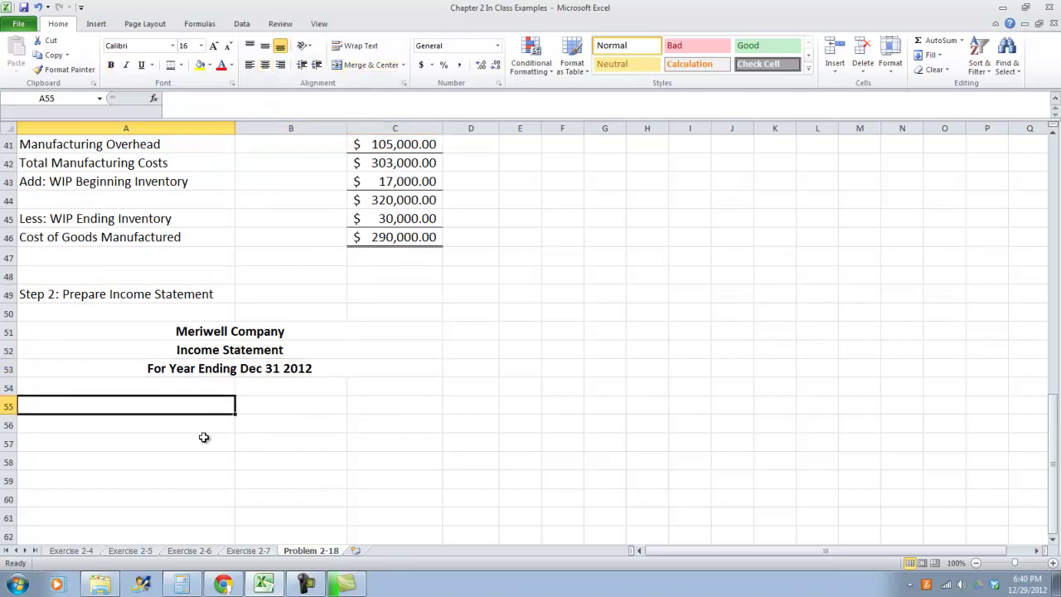
type("Sales")
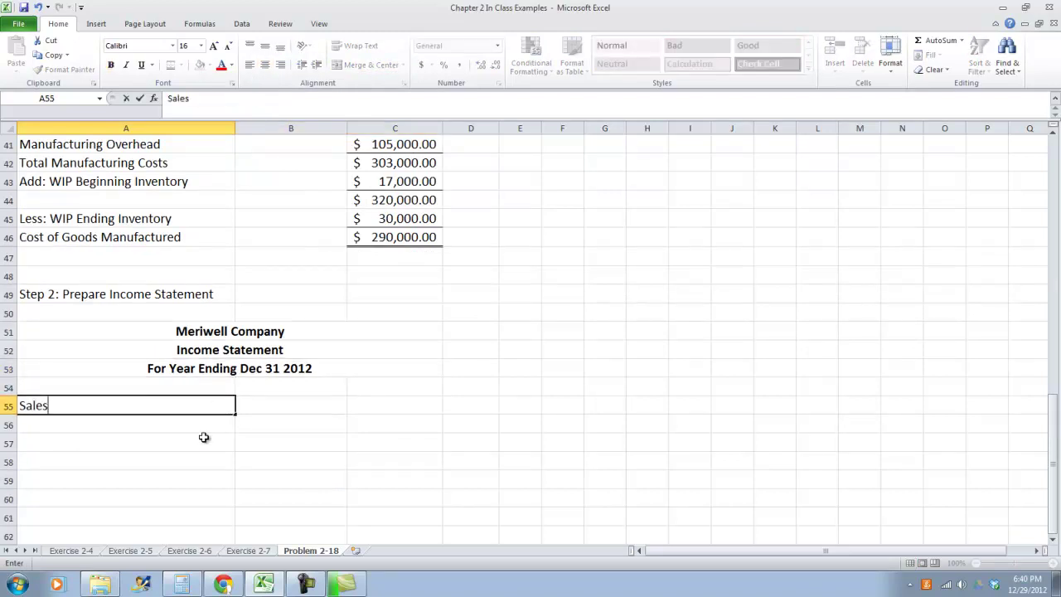
key("Tab")
key("Right")
type("=")
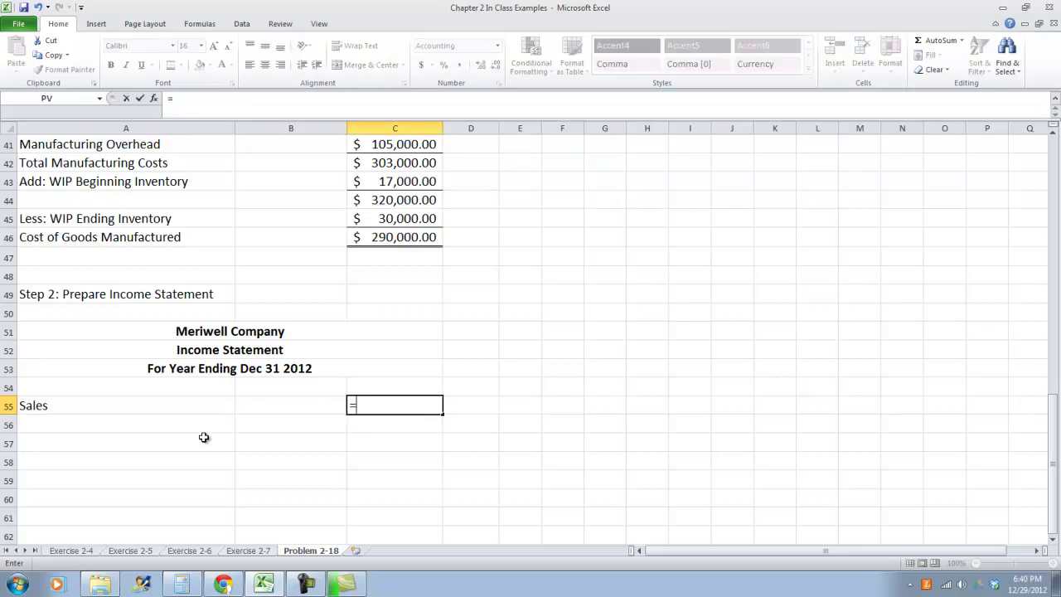
scroll(312, 341, "up", 9)
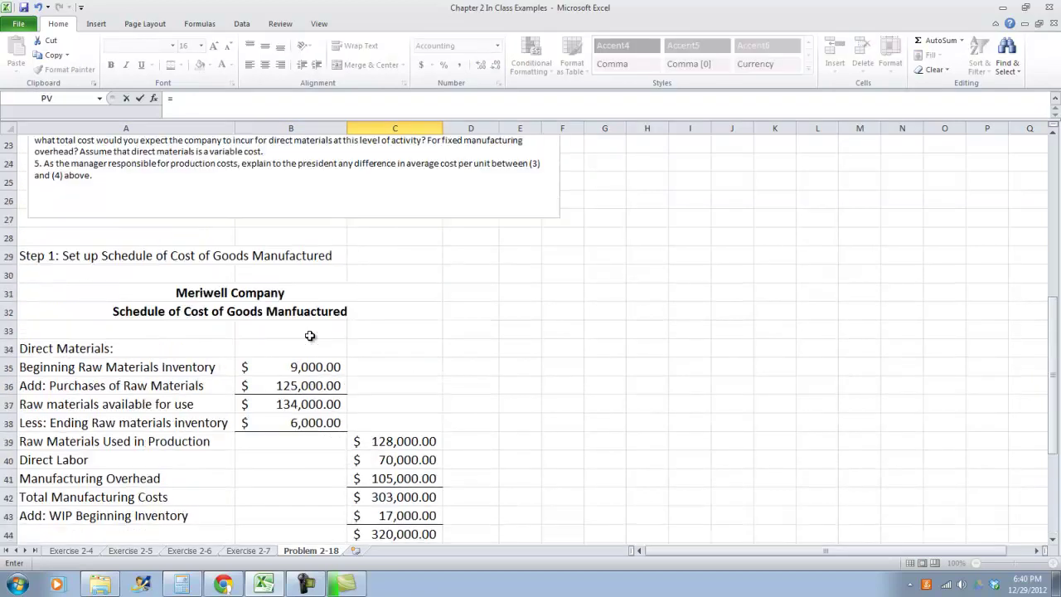
scroll(310, 332, "up", 1)
left_click(291, 218)
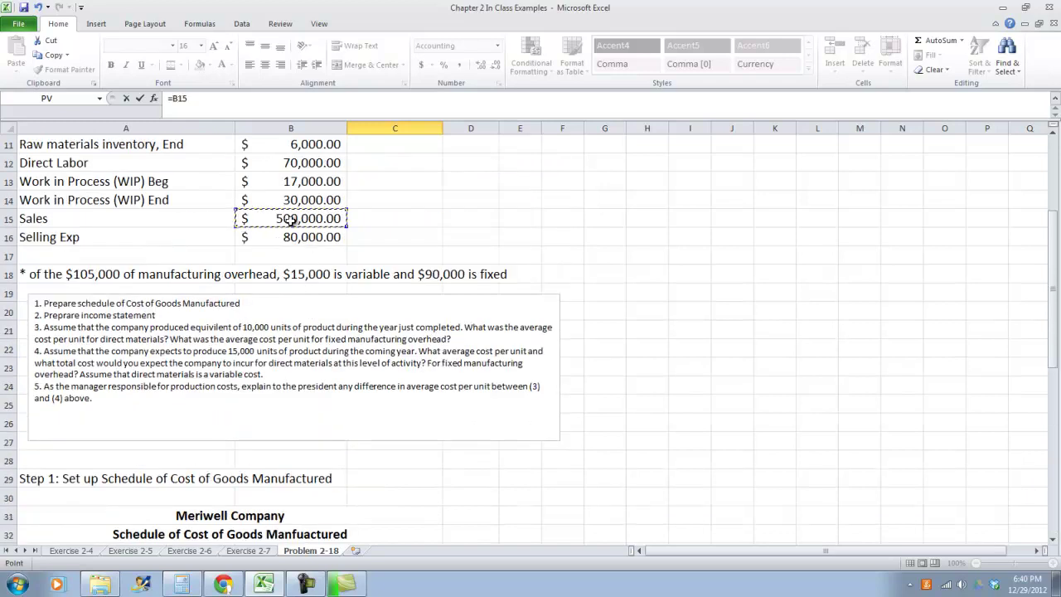
key("Return")
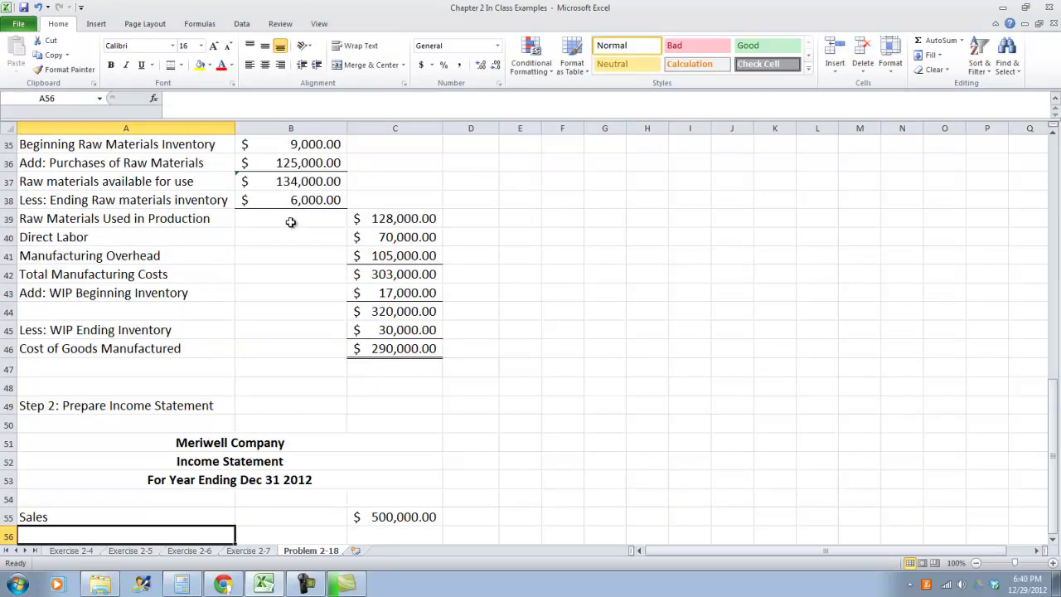
Enter the section label "Cost of Goods Sold:" in A56 below Sales.
type("Cos")
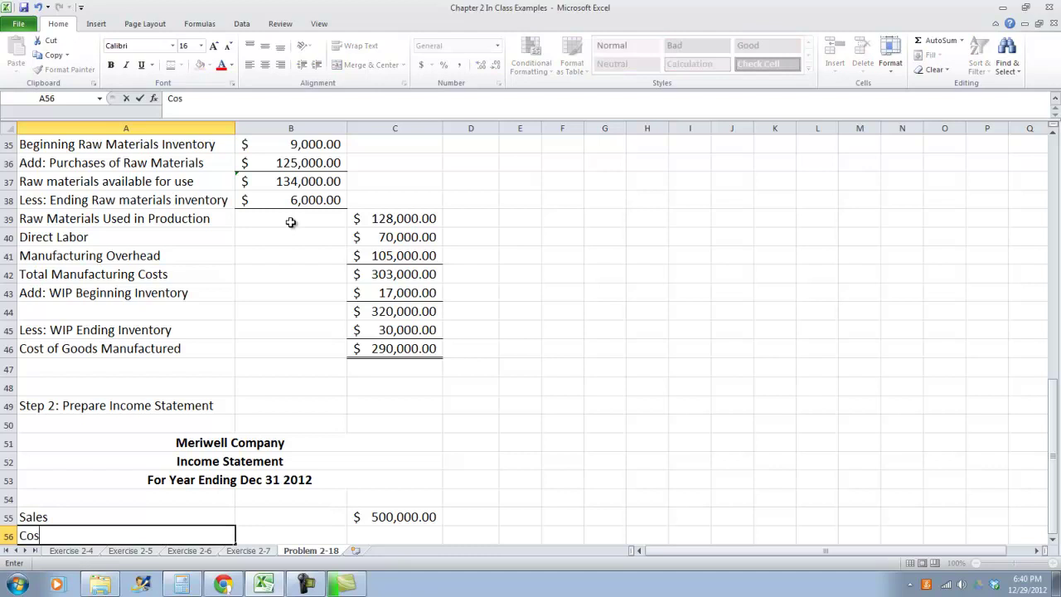
type("t of Goods")
key("BackSpace")
type("ds Sol")
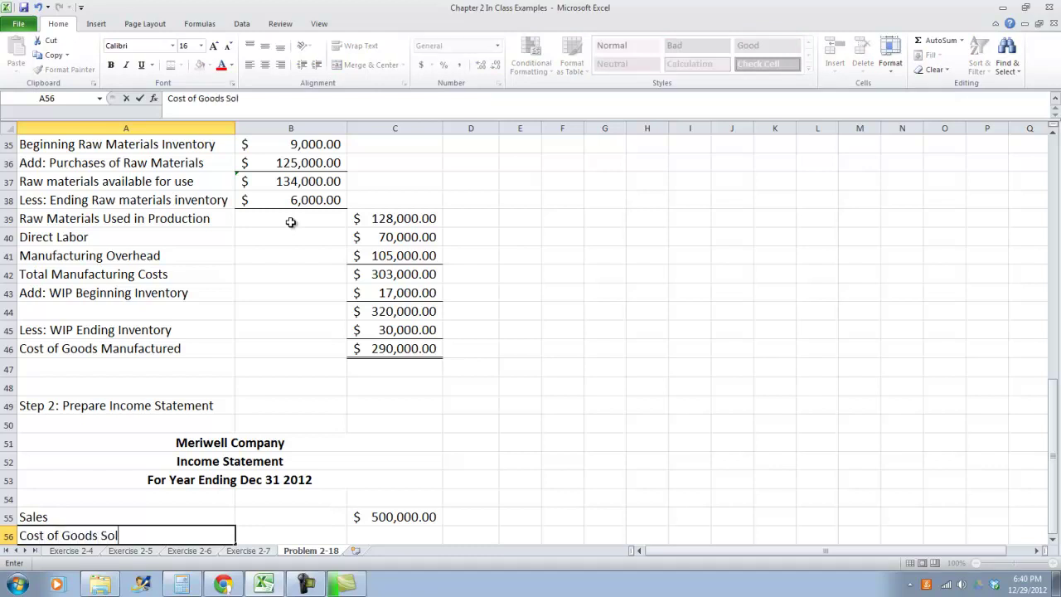
type("d:")
key("Return")
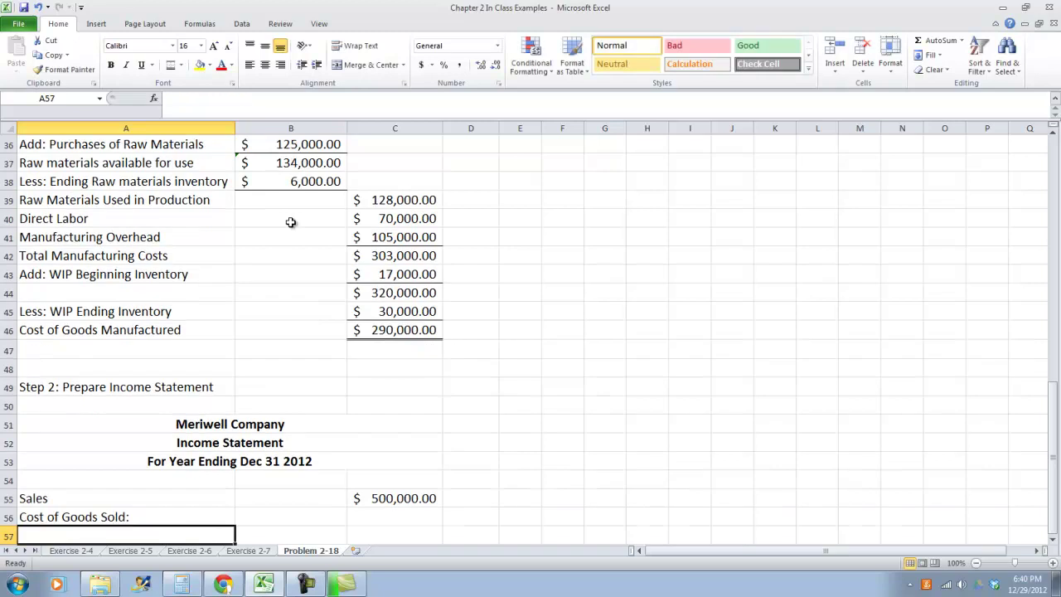
Check the Cost of Goods Manufactured row and enter the label "Beginning Finished Goods Inventory" in A57.
left_click(147, 330)
left_click_drag(148, 330, 379, 338)
scroll(230, 450, "down", 1)
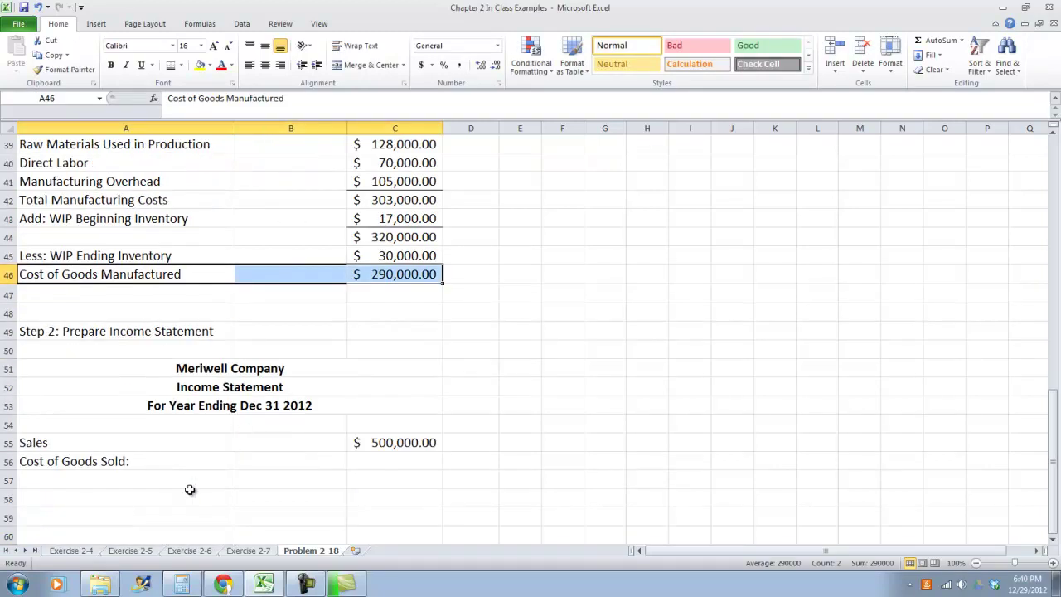
left_click(169, 476)
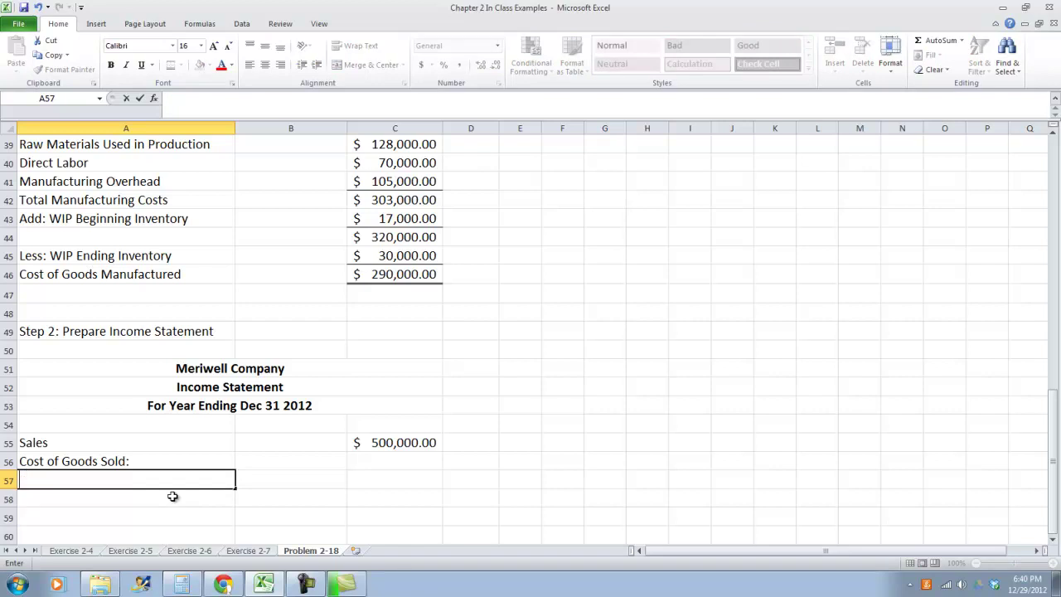
type("Beginning")
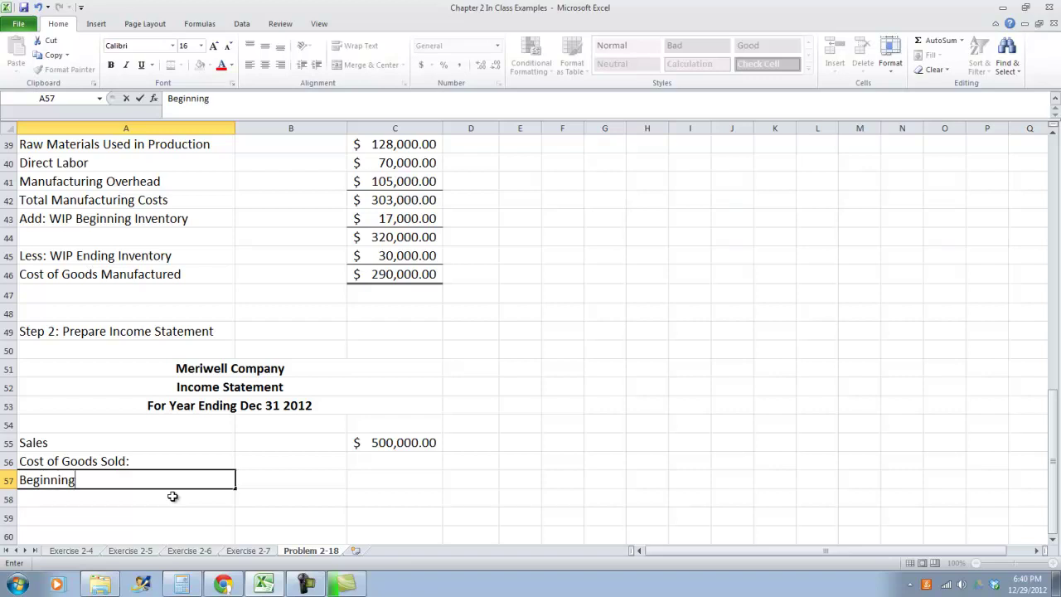
type(" Finished Goo")
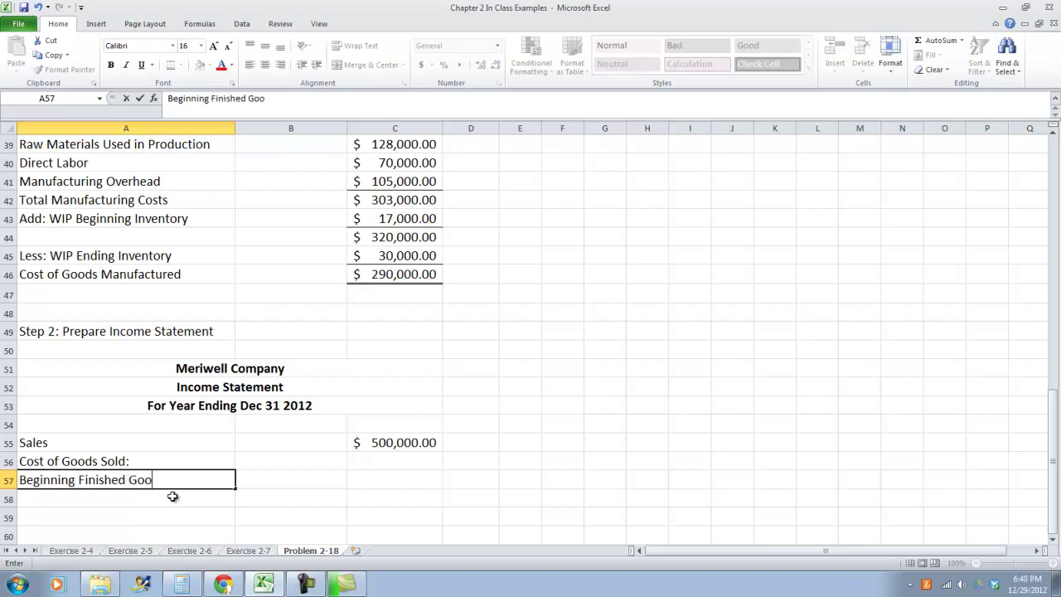
type("ds Inventory")
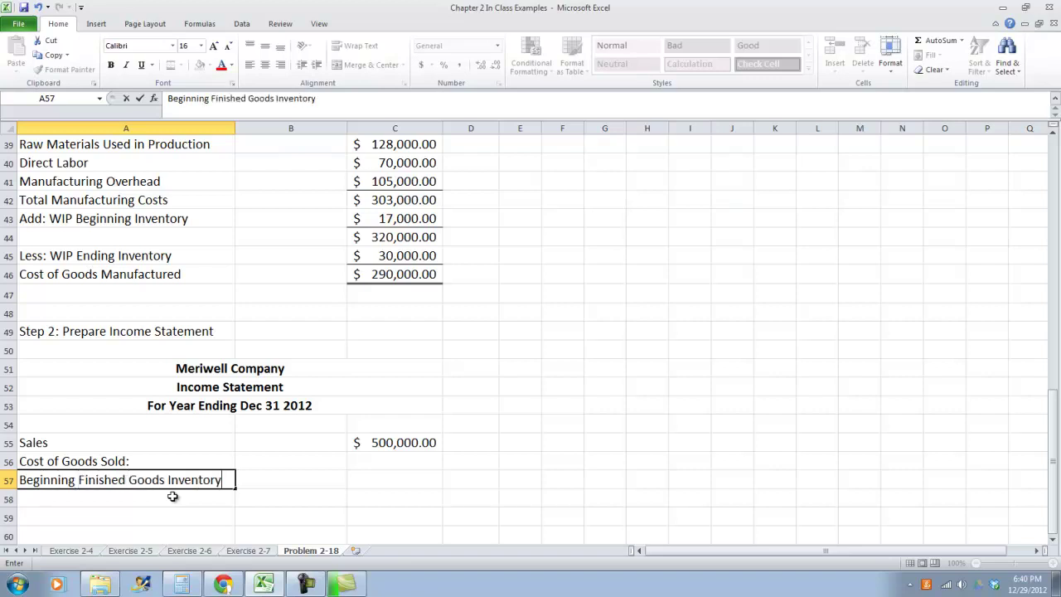
key("Tab")
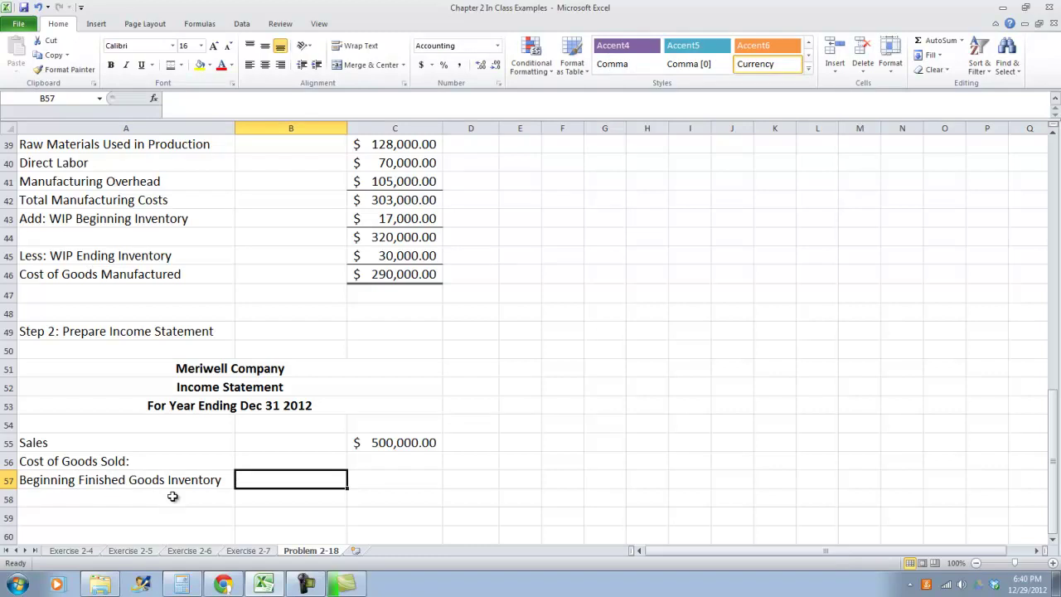
Link B57 to the worksheet's Finished Goods Inventory Beg amount in B5.
type("=")
scroll(287, 348, "up", 5)
scroll(284, 321, "up", 7)
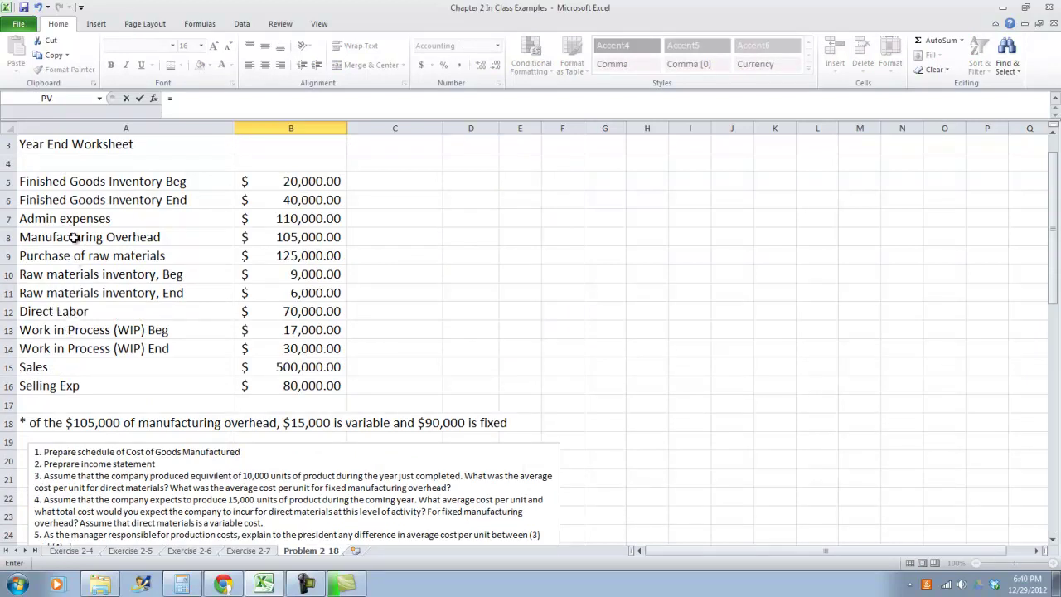
left_click(289, 182)
key("Return")
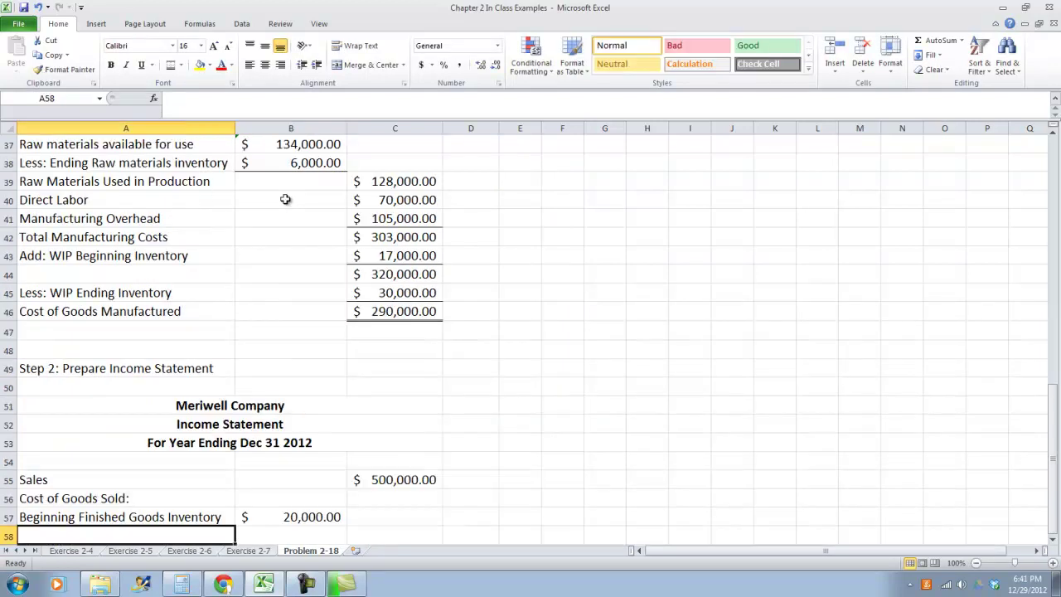
Add the line "Add: Cost of Goods Manufactured" in A58 and link B58 to the schedule's final amount in C46.
type("Add")
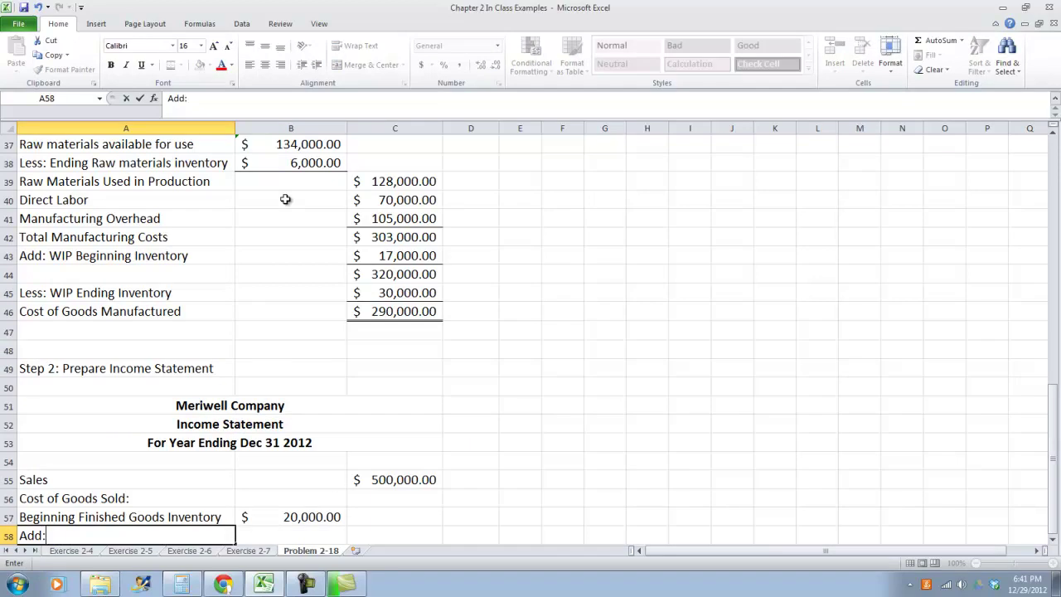
type(": Cost of Goods Manuf")
key("BackSpace")
type("ufactuyre")
key("BackSpace")
key("BackSpace")
key("BackSpace")
type("red")
key("Tab")
type("=")
left_click(357, 306)
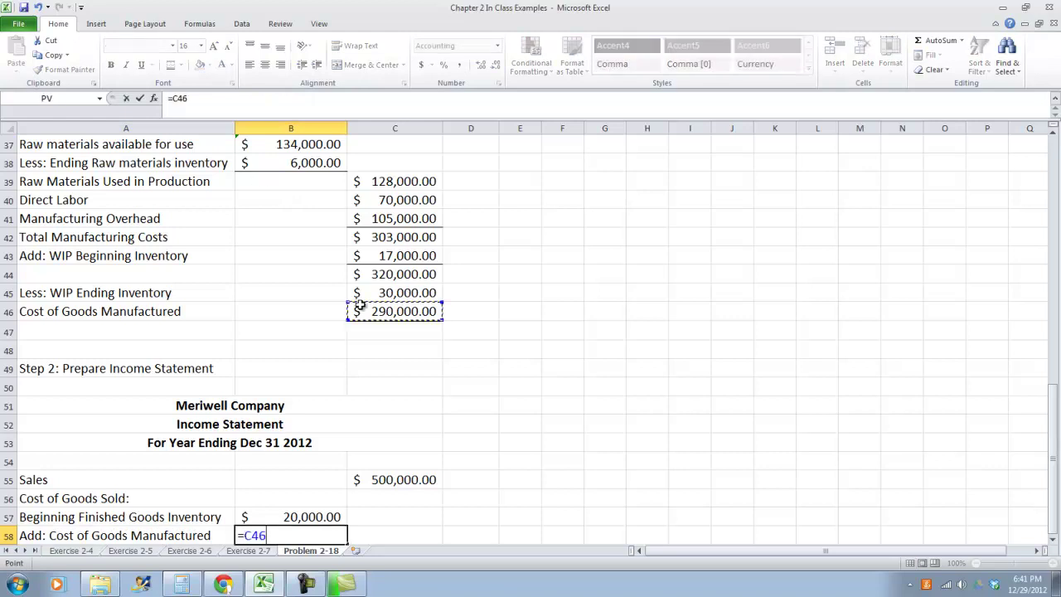
key("Return")
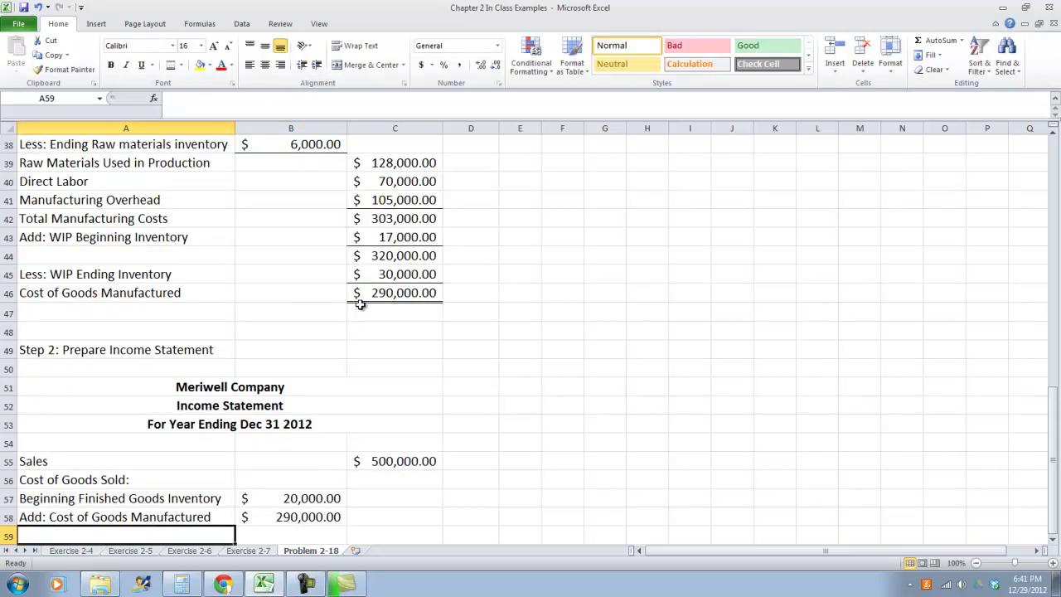
Add the line "Goods Available for Sale" in A59 and sum B57:B58 in B59.
type("Goods Avi")
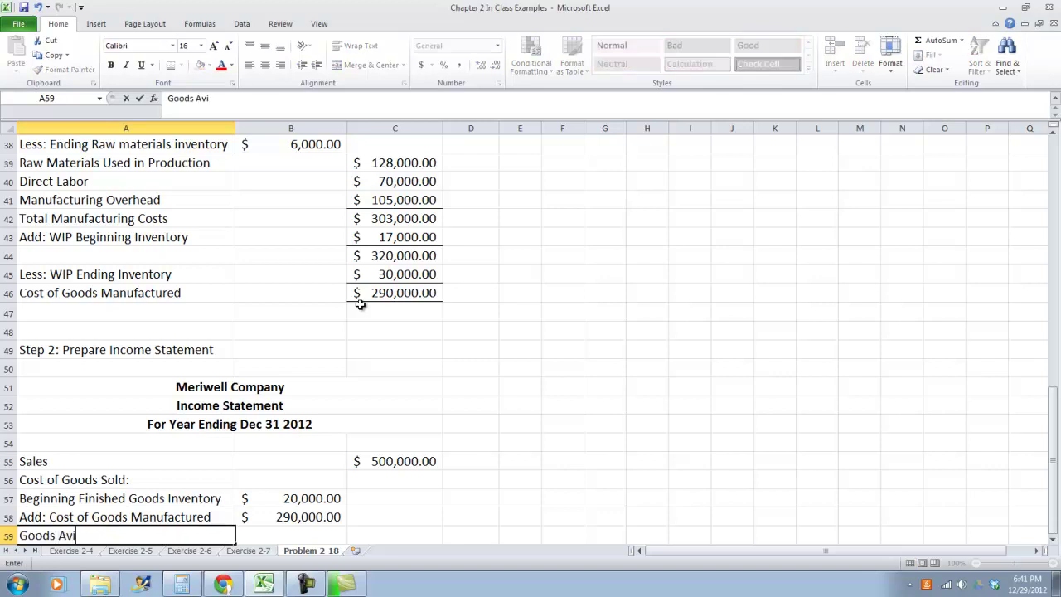
key("BackSpace")
type("aial")
type("able for Sale")
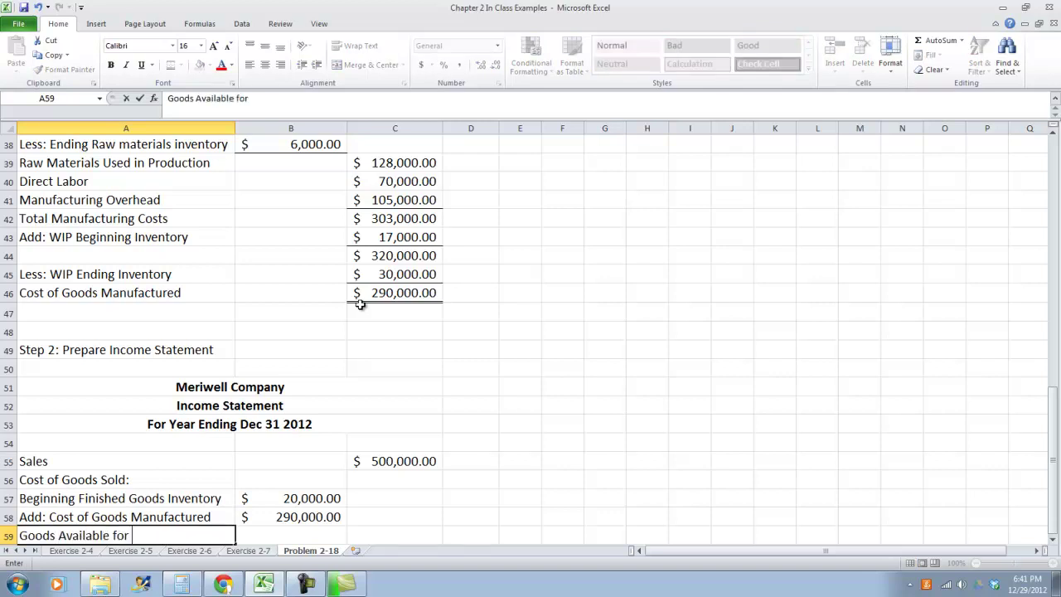
key("Tab")
type("=SUM(")
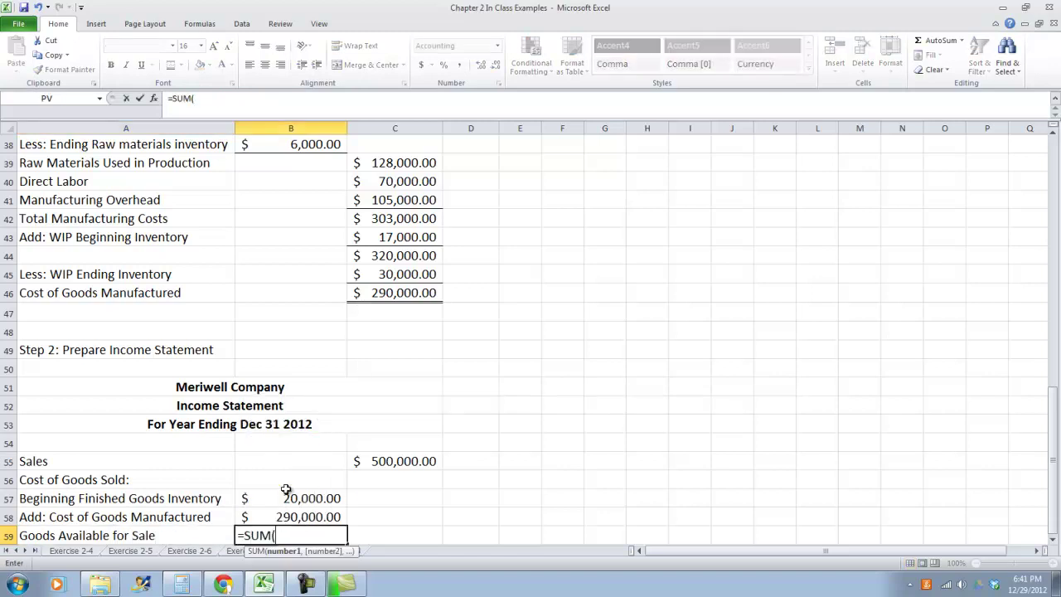
left_click_drag(284, 494, 279, 514)
key("Tab")
Add a top border to the Goods Available for Sale amount in B59.
key("Left")
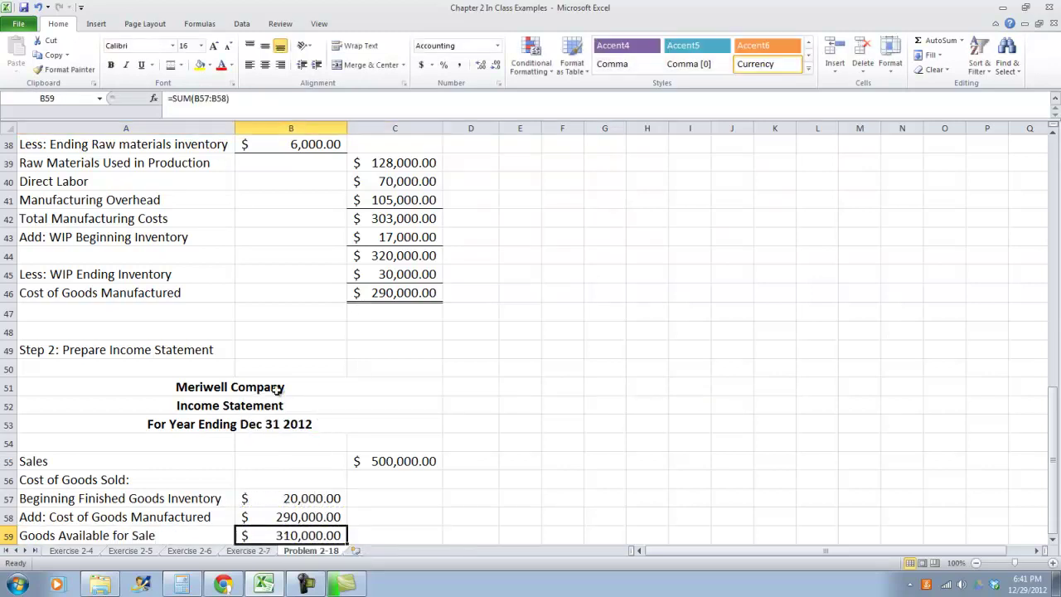
left_click(181, 64)
left_click(186, 109)
left_click(388, 484)
Enter the label "Less: Ending Finished Goods Inventory" in A60 and widen column A to fit it.
scroll(388, 484, "down", 2)
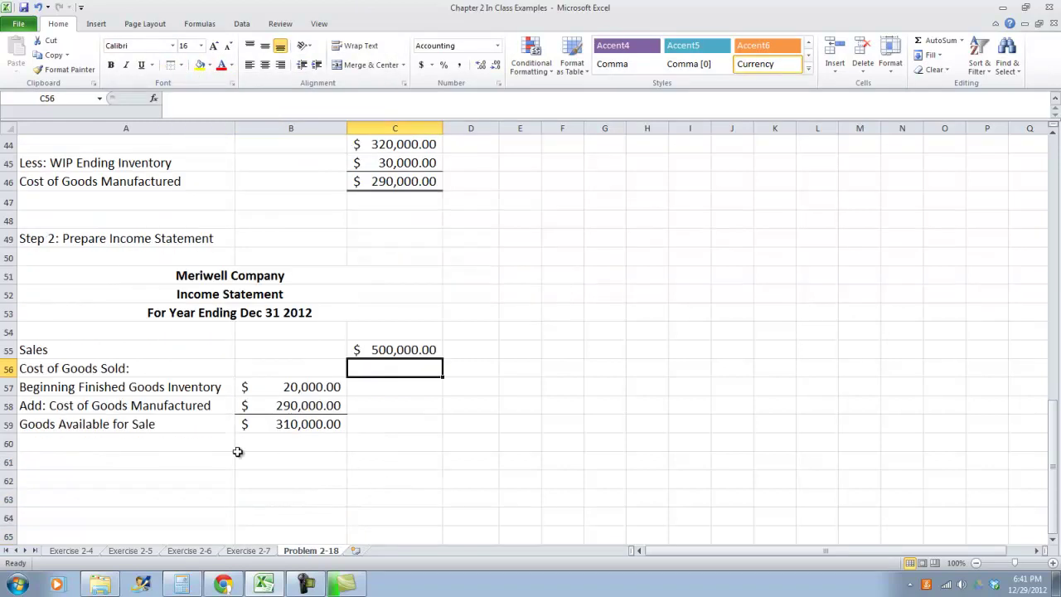
left_click(183, 442)
type("Less: Endin")
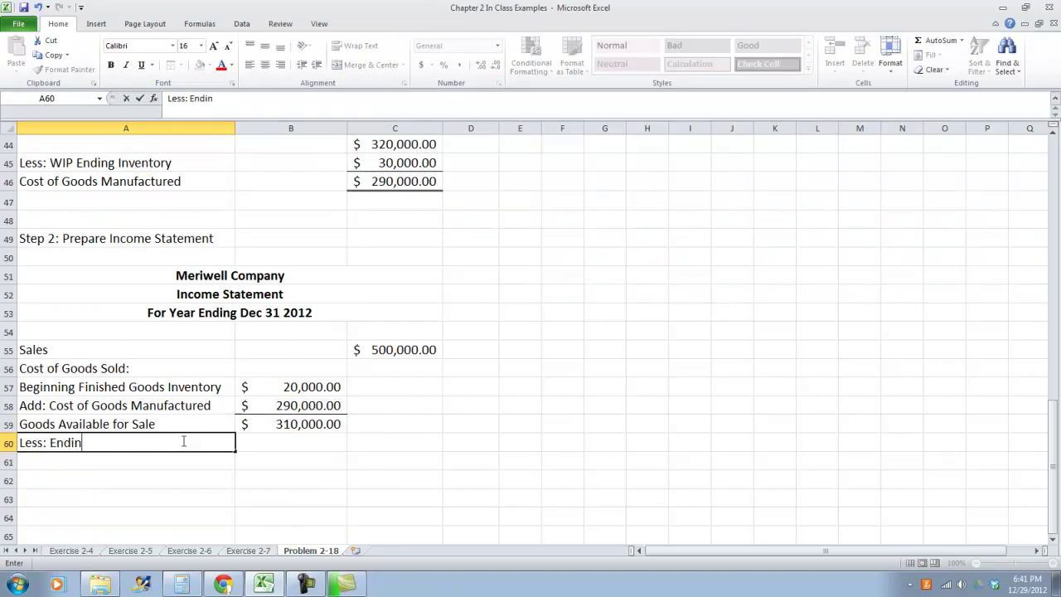
type("g Finished ")
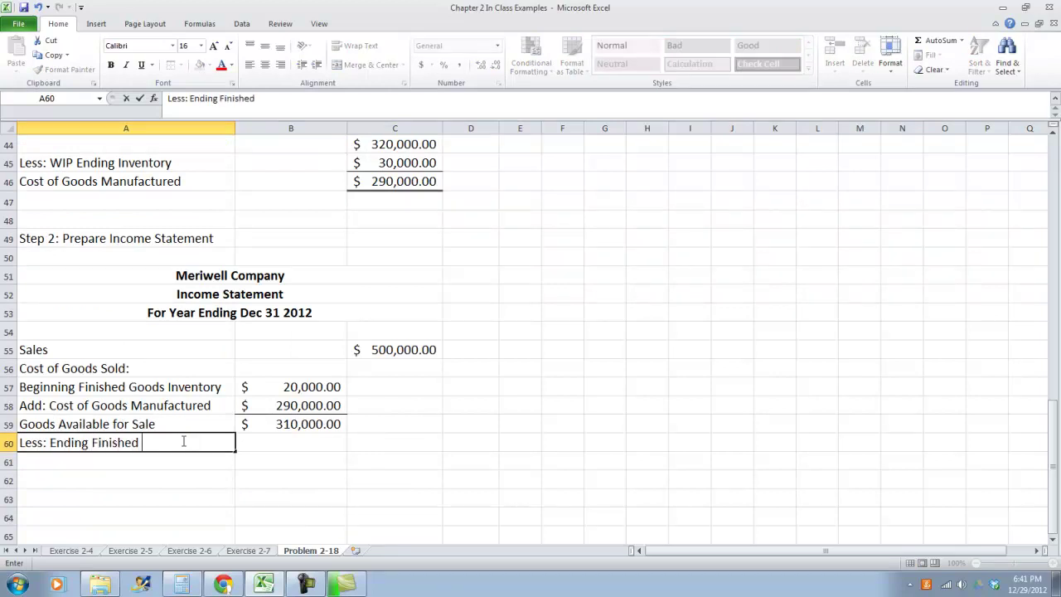
type("Goods Inventory")
key("Tab")
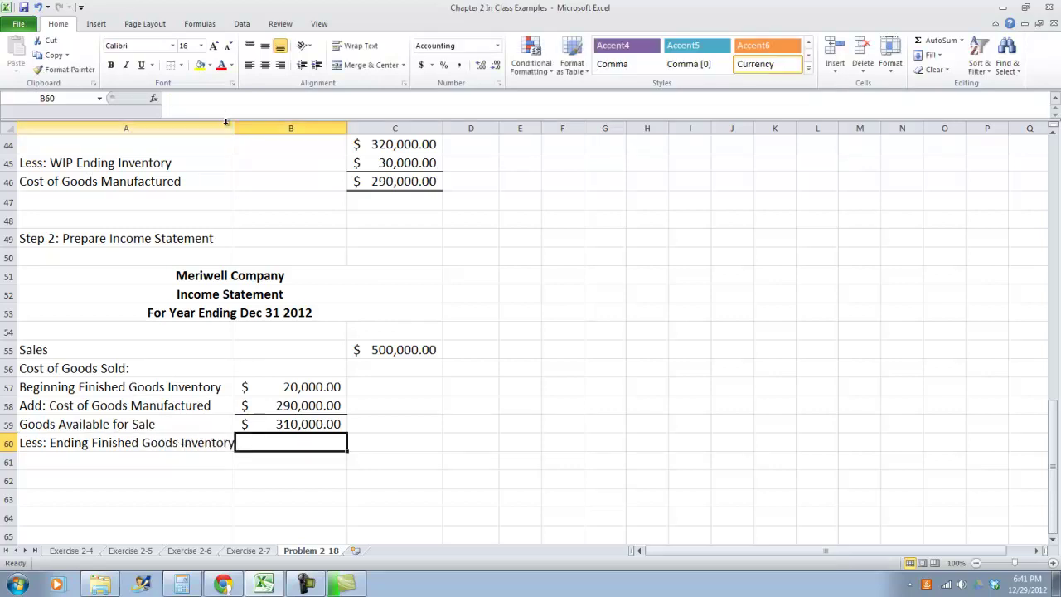
left_click_drag(236, 128, 264, 129)
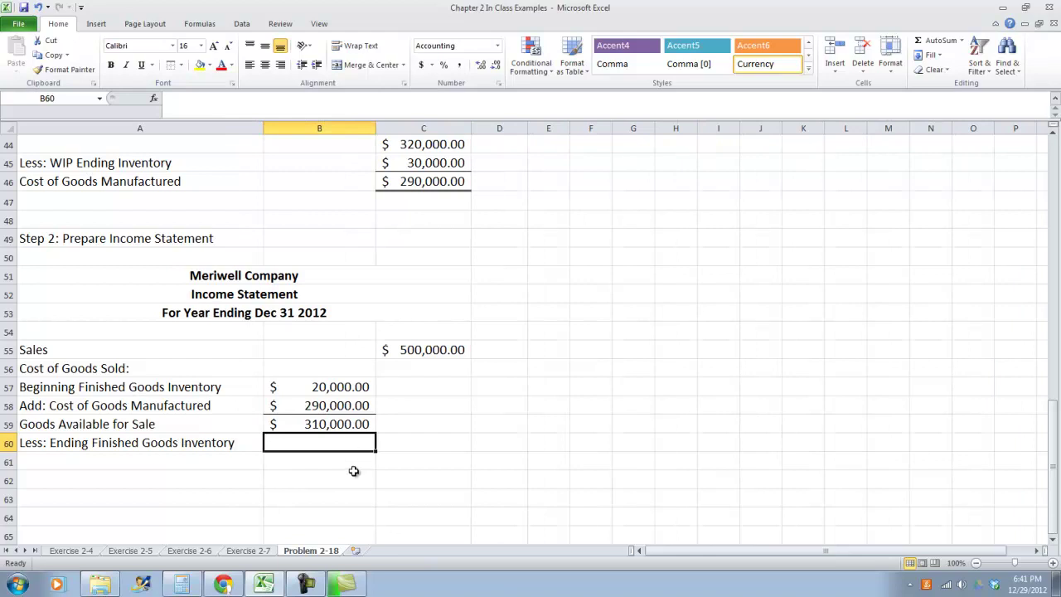
Link B60 to the worksheet's Finished Goods Inventory End amount in B6.
type("=")
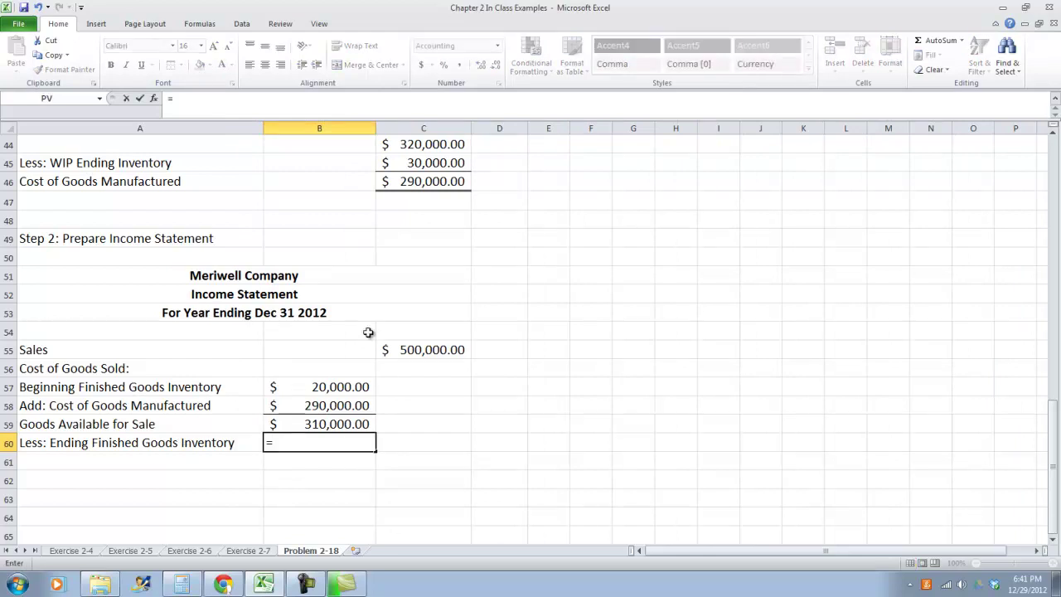
scroll(354, 471, "up", 7)
scroll(356, 240, "up", 7)
left_click(342, 237)
key("Return")
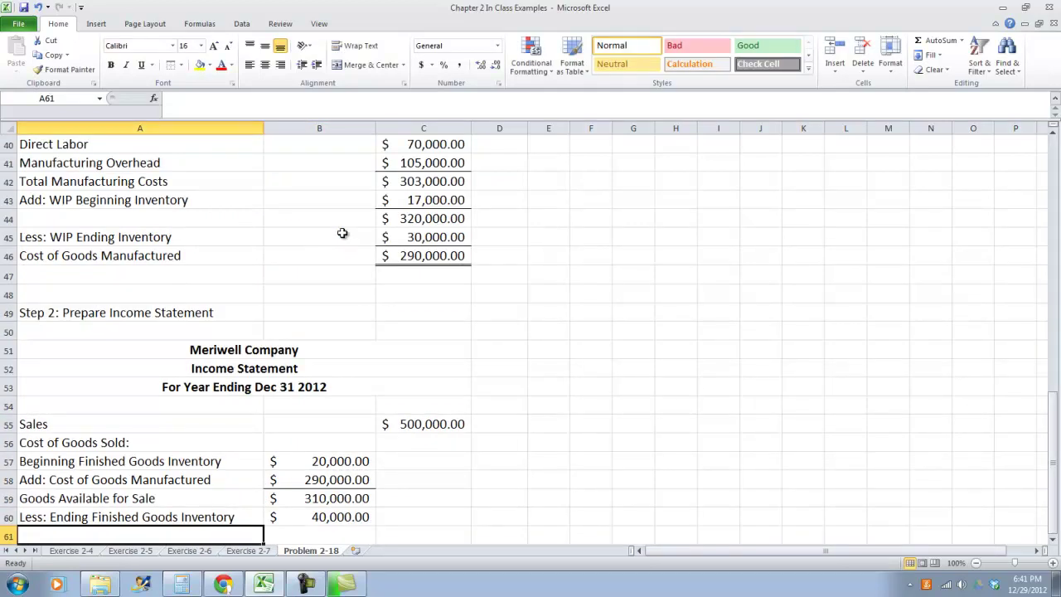
Calculate the cost of goods sold in C60 with the formula =B59-B60.
key("Up")
key("Right")
key("Right")
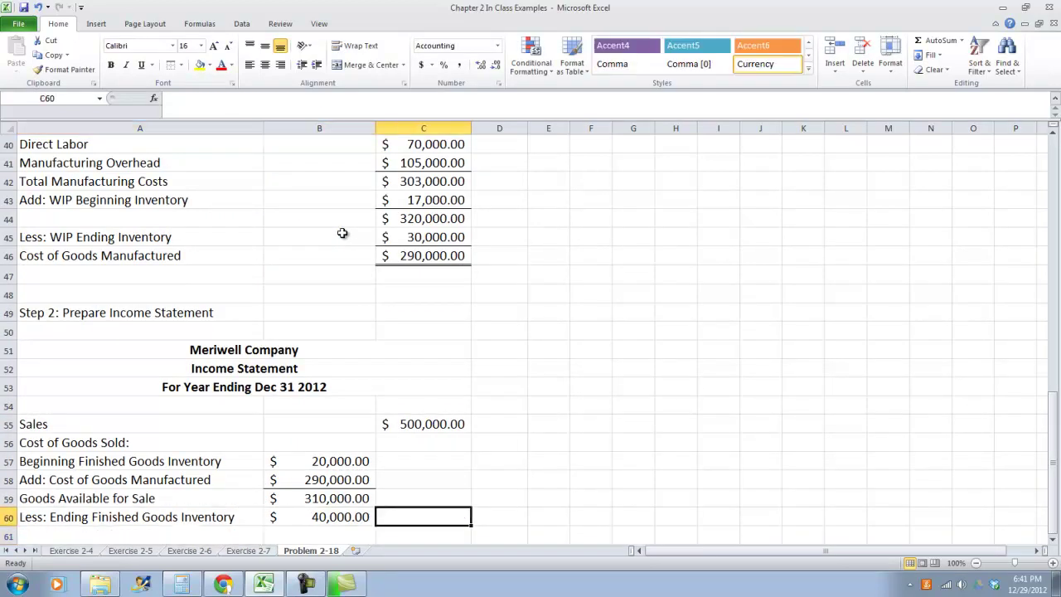
type("=SUM(")
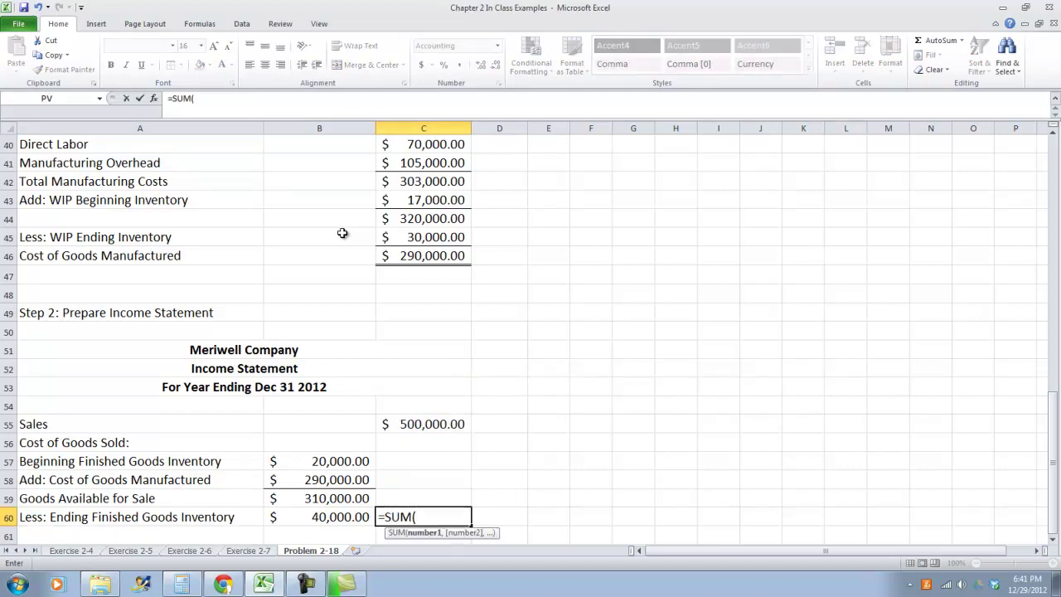
key("BackSpace")
key("BackSpace")
key("BackSpace")
key("BackSpace")
left_click(290, 501)
type("-")
left_click(295, 512)
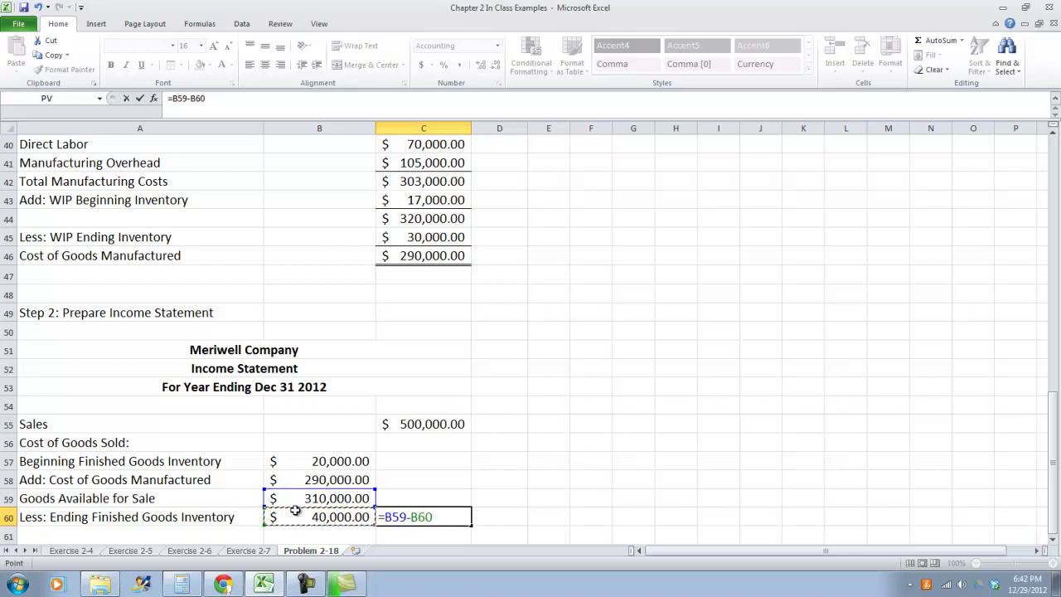
key("Return")
Enter the label "Gross Margin" in A61, below the ending finished goods inventory line.
key("Down")
key("Left")
key("Up")
key("Up")
key("Down")
key("Left")
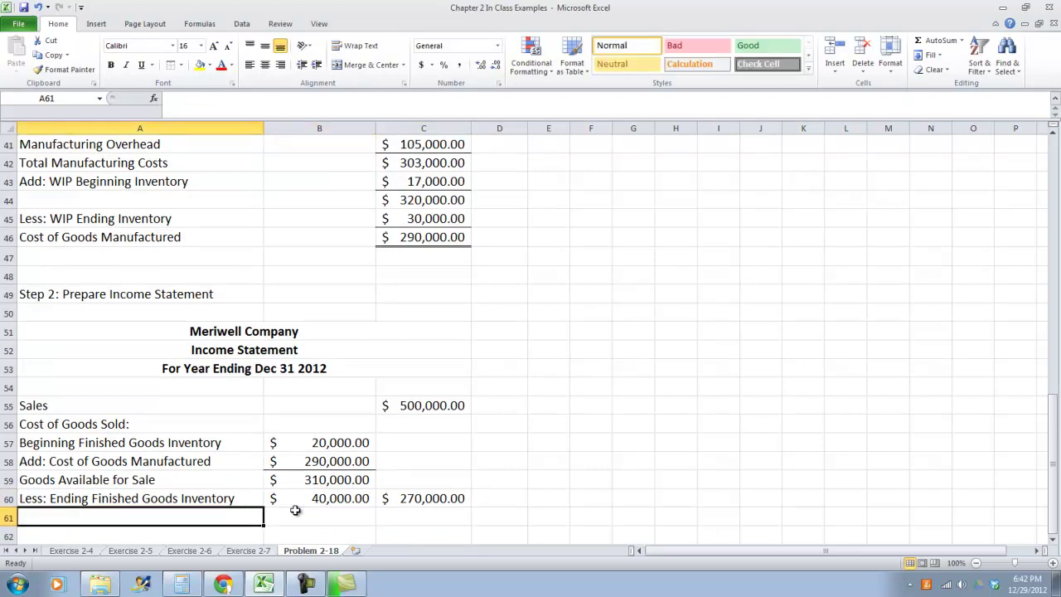
type("G")
key("BackSpace")
key("BackSpace")
type("Gro")
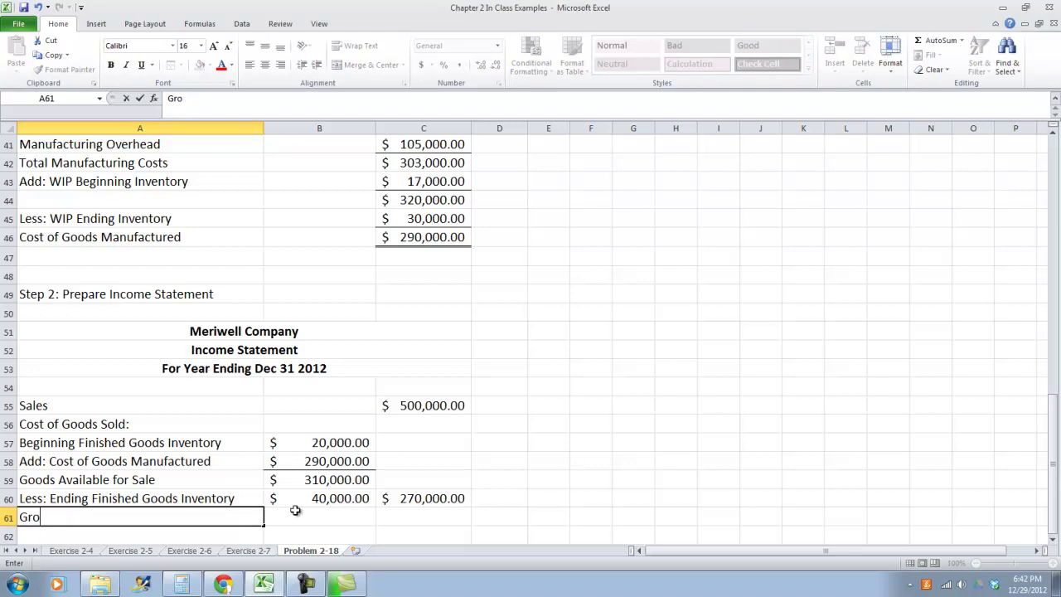
type("ss Margin")
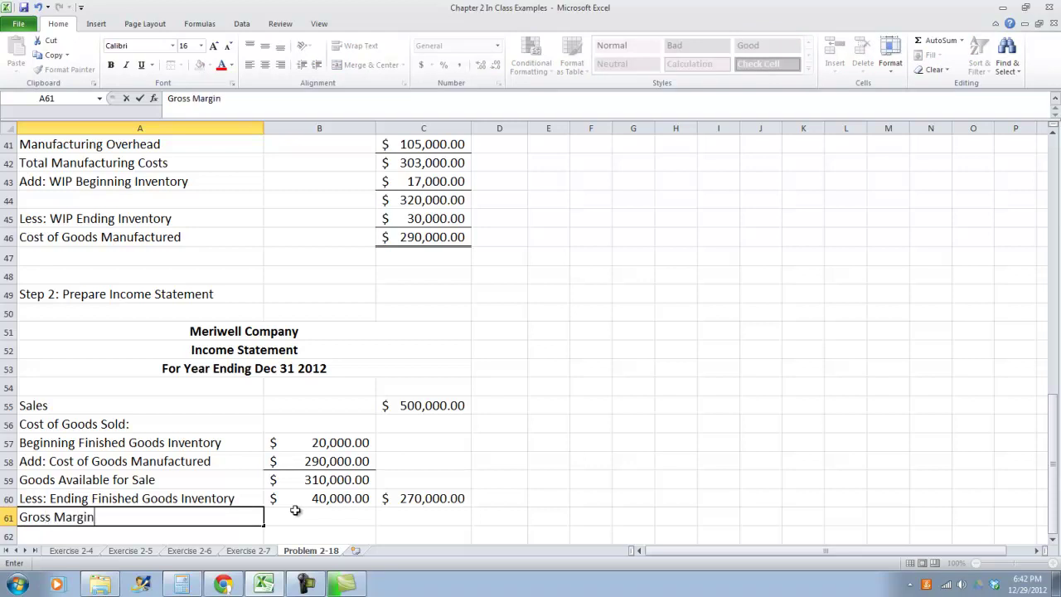
Calculate the gross margin in C61 as =C55-C60 and add a top border to that cell.
key("Tab")
key("Tab")
type("=")
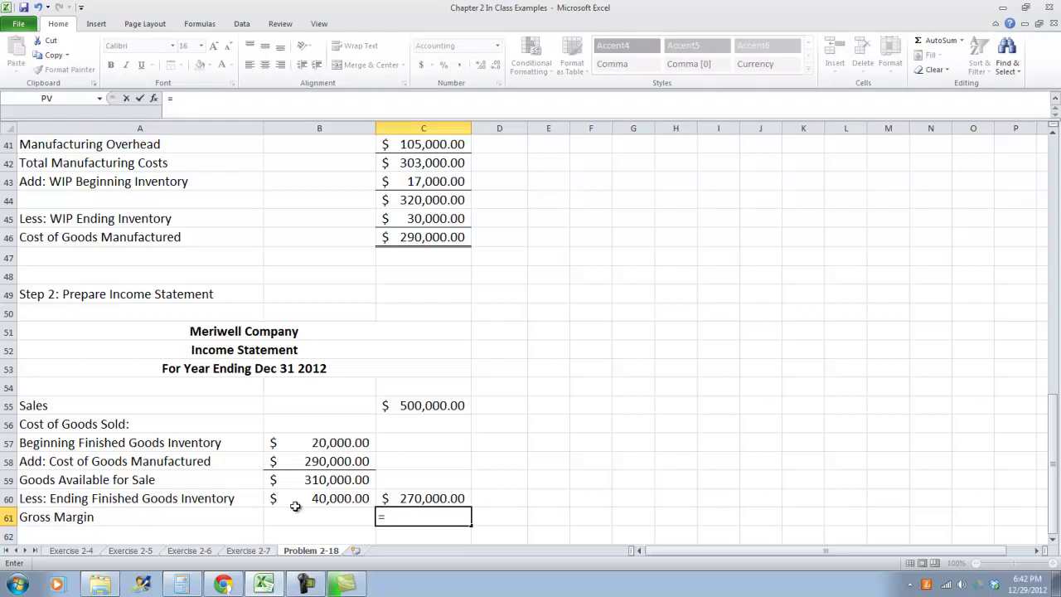
left_click(380, 405)
type("-")
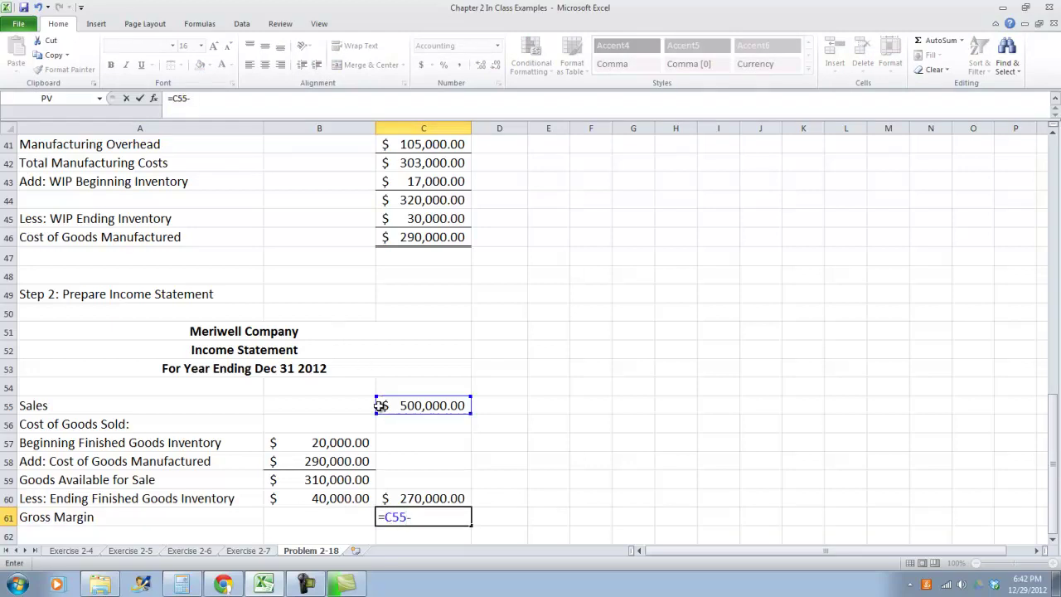
left_click(442, 496)
key("Return")
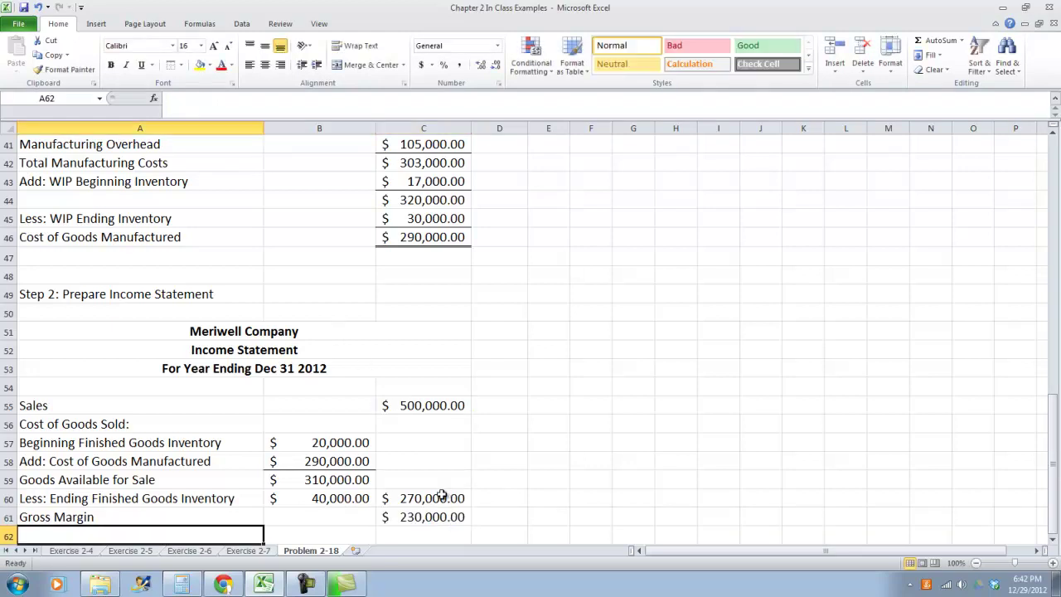
key("Return")
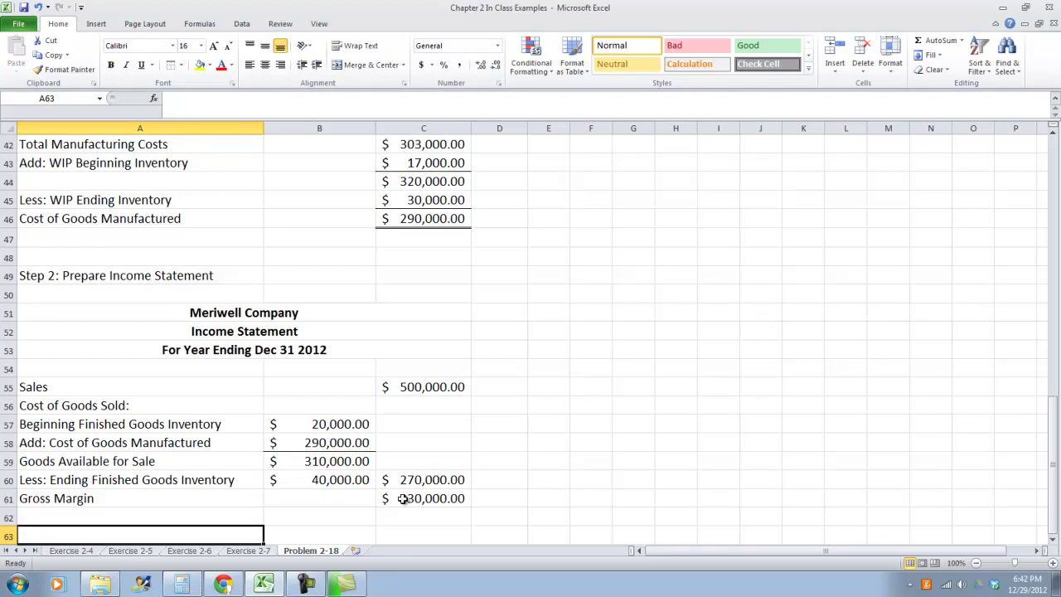
left_click(403, 499)
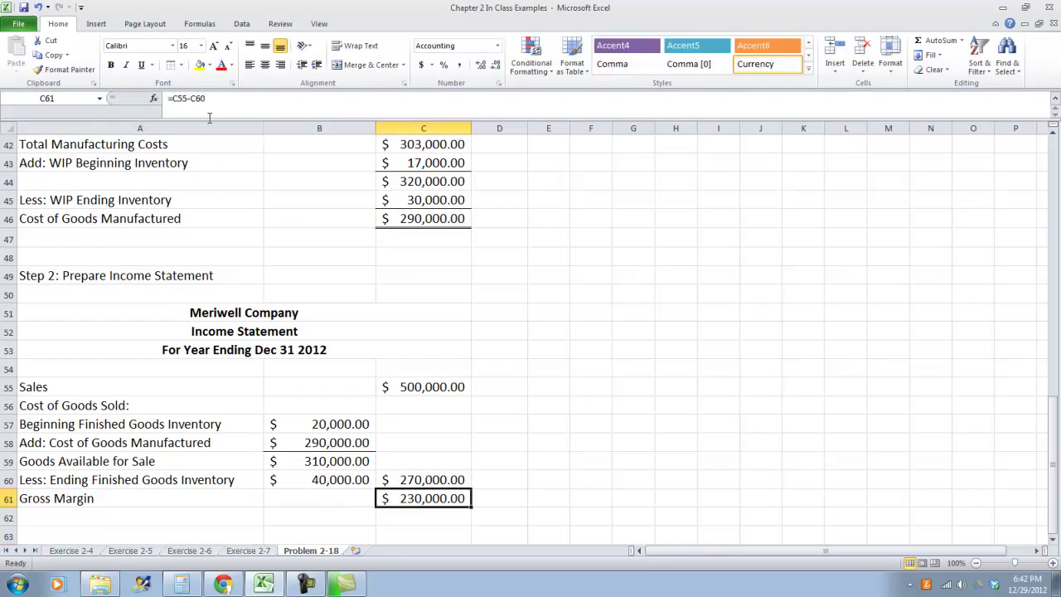
Enter the heading "Less: Selling & Admin Expenses" in A62.
left_click(107, 517)
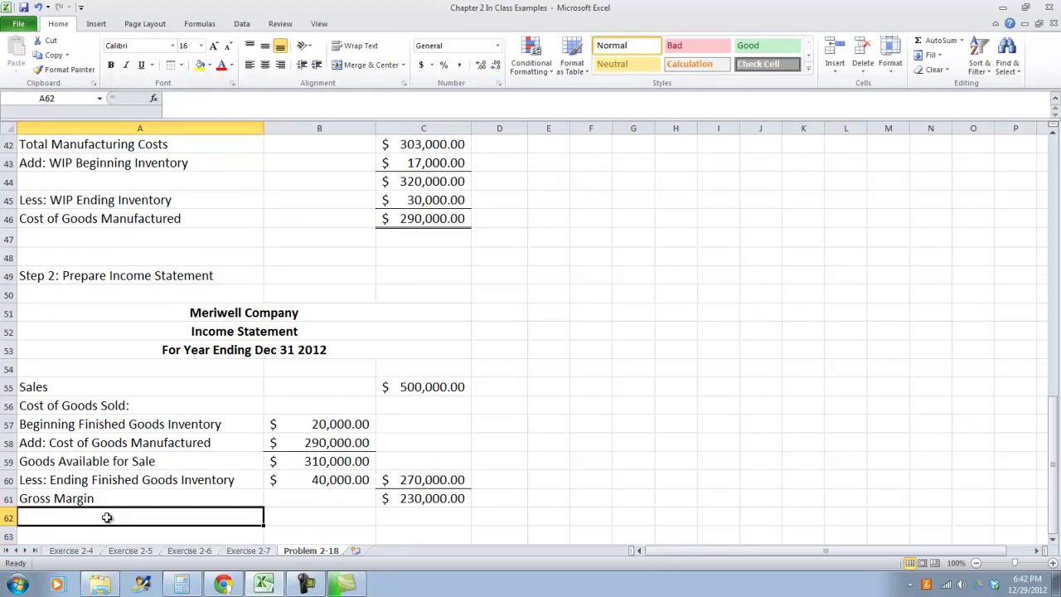
type("Selling")
key("BackSpace")
key("BackSpace")
key("BackSpace")
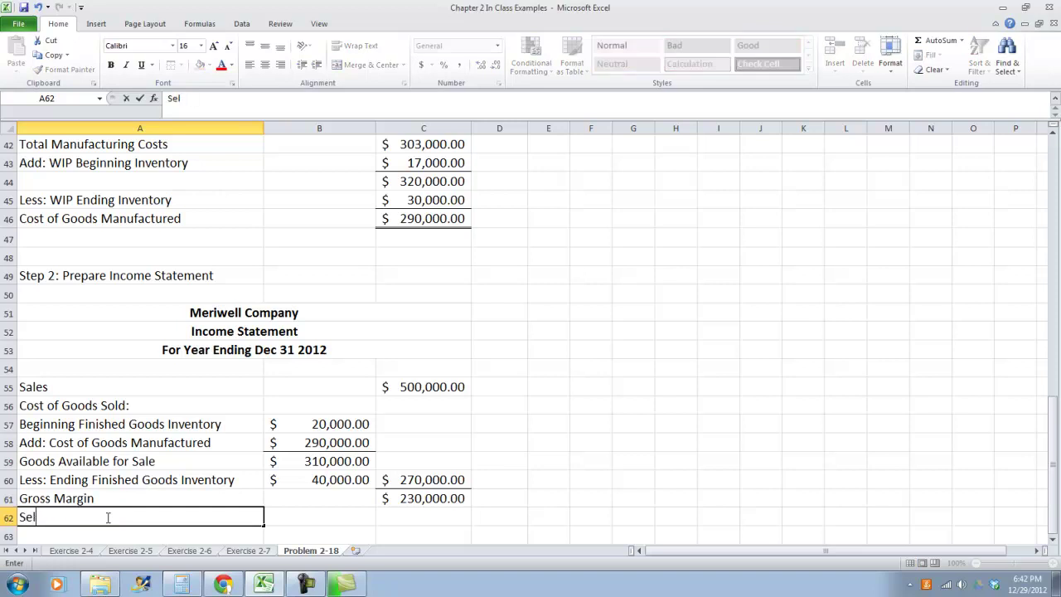
key("BackSpace")
key("BackSpace")
type("Less; S")
key("BackSpace")
key("BackSpace")
key("BackSpace")
type("\" S")
key("BackSpace")
key("BackSpace")
key("BackSpace")
type(": Selling & A")
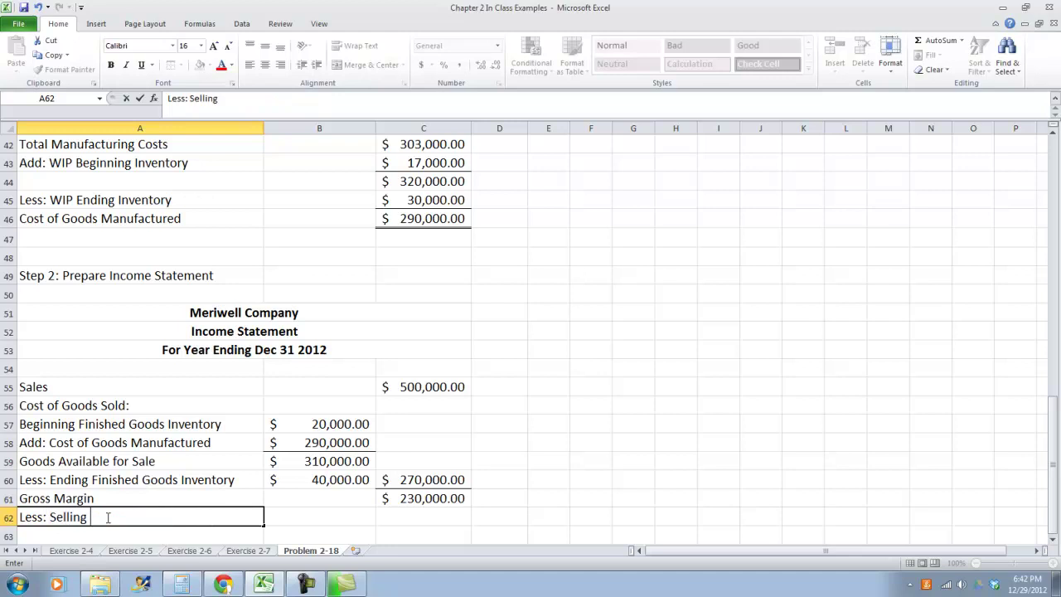
type("Expensed")
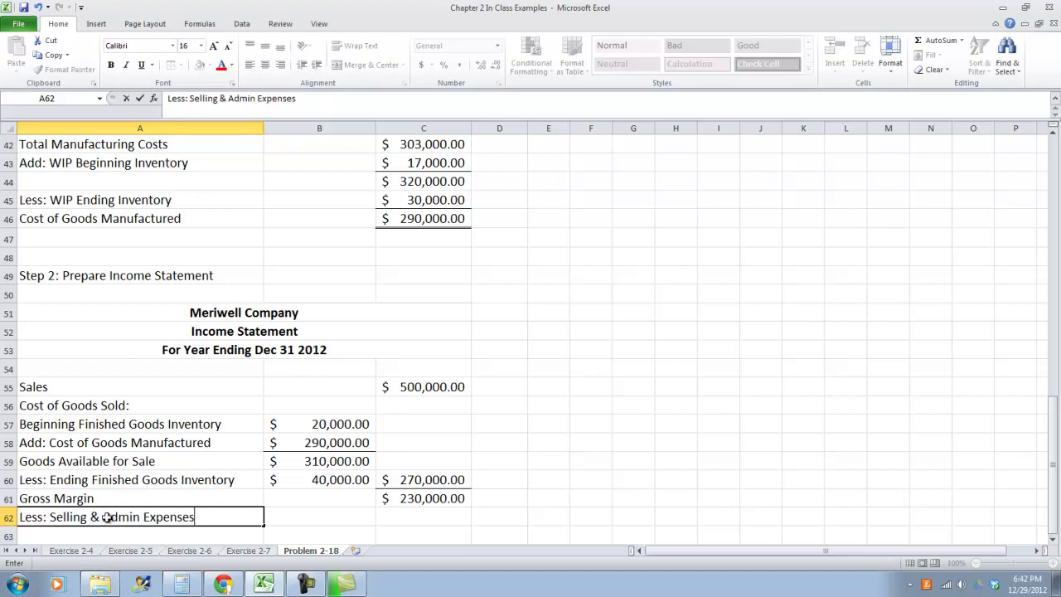
key("Tab")
key("Return")
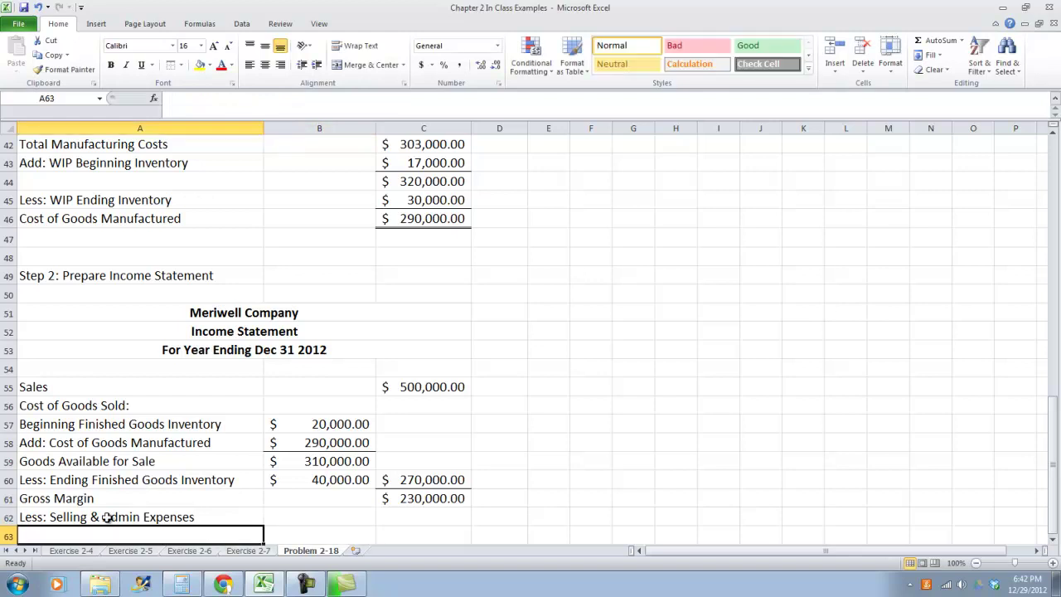
Add the line "Selling Expenses" in A63 and link B63 to the worksheet's Selling Exp amount in B16.
type("Selling Expenses")
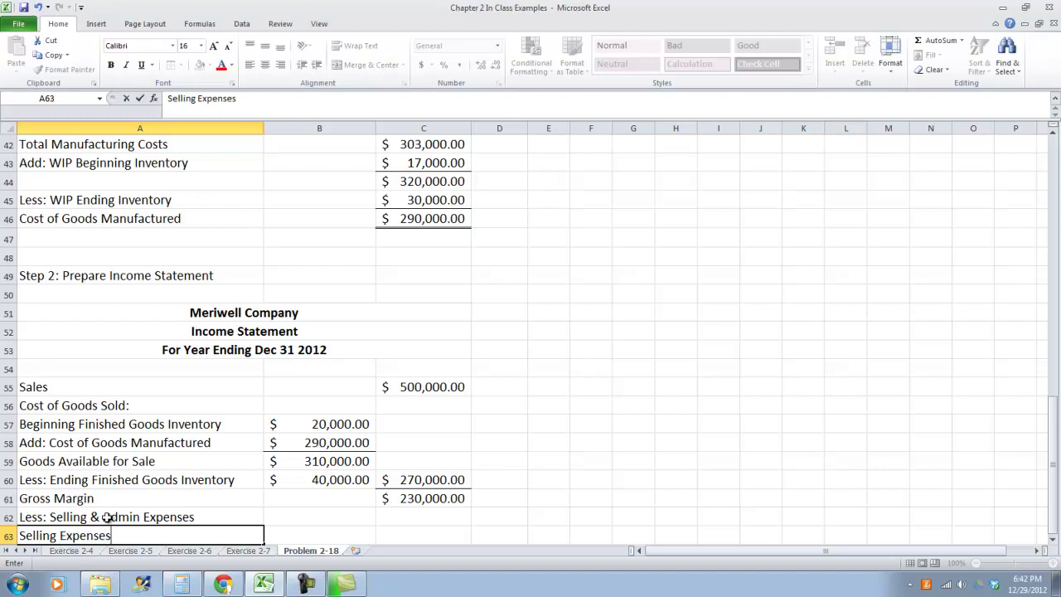
key("Tab")
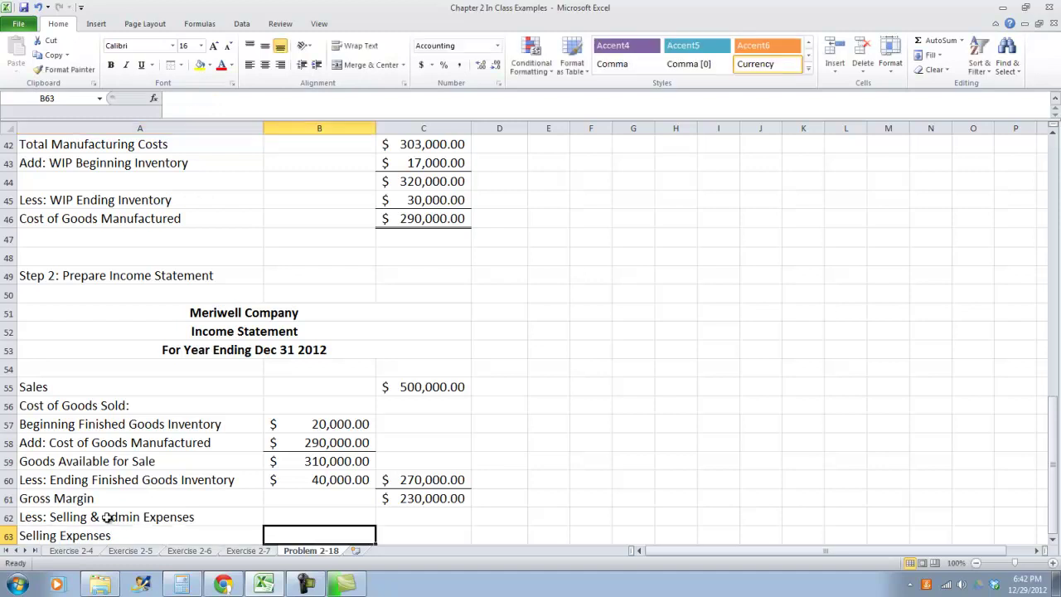
type("=")
scroll(157, 431, "up", 11)
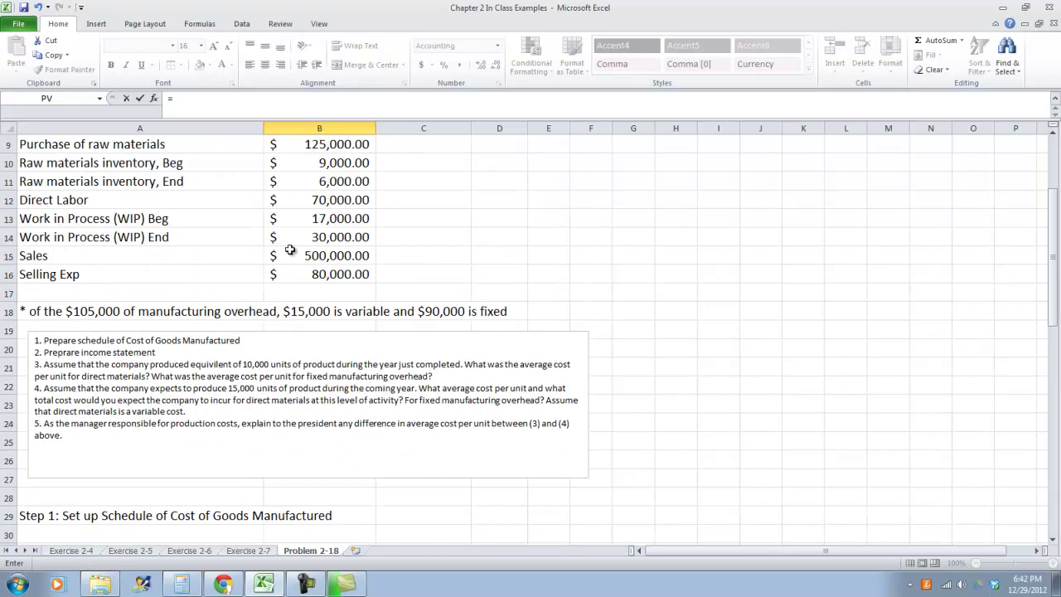
scroll(292, 250, "up", 1)
left_click(316, 329)
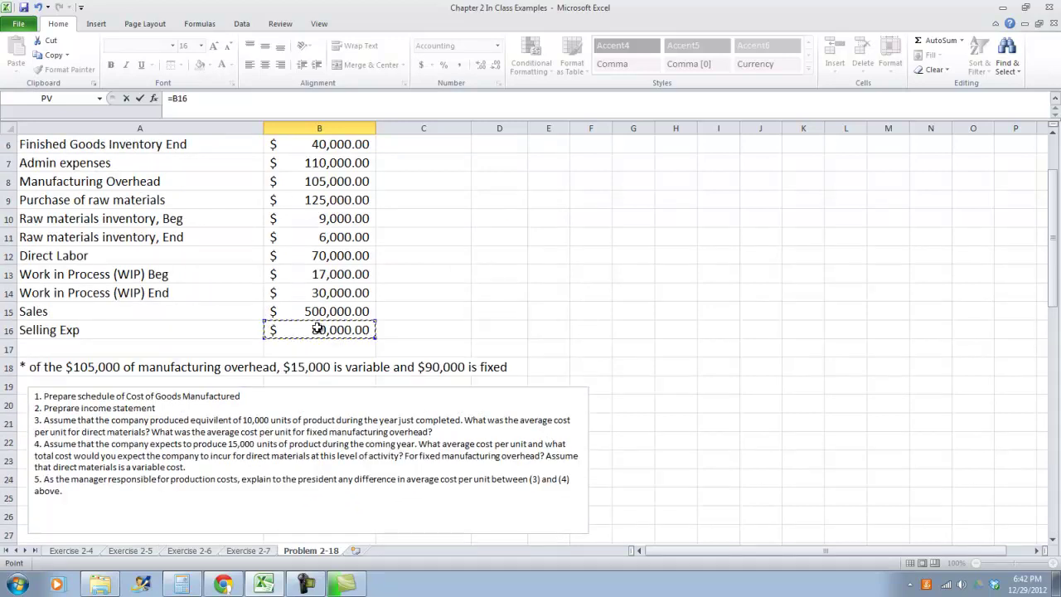
key("Return")
Add the line "Adminstrative Expenses" in A64 and link B64 to the worksheet's Admin expenses amount in B7.
type("Adminstr")
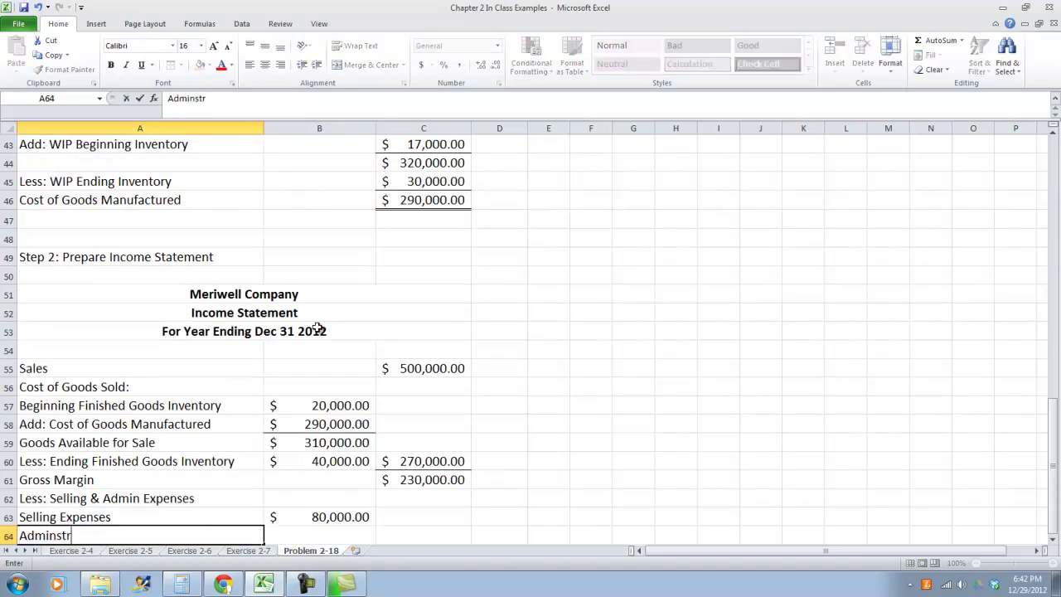
type("ative Expenses")
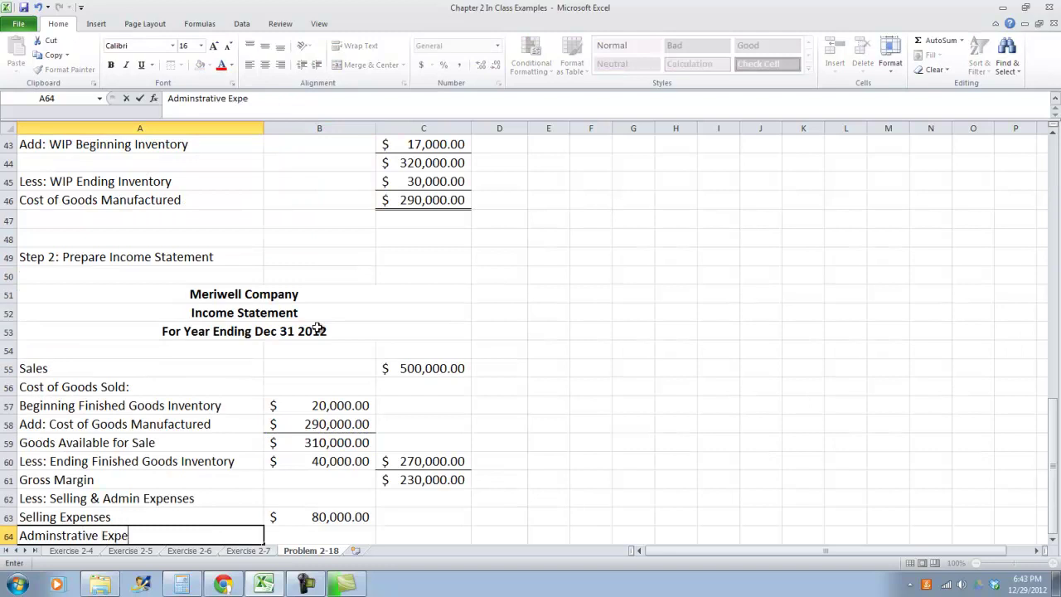
key("Tab")
type("=")
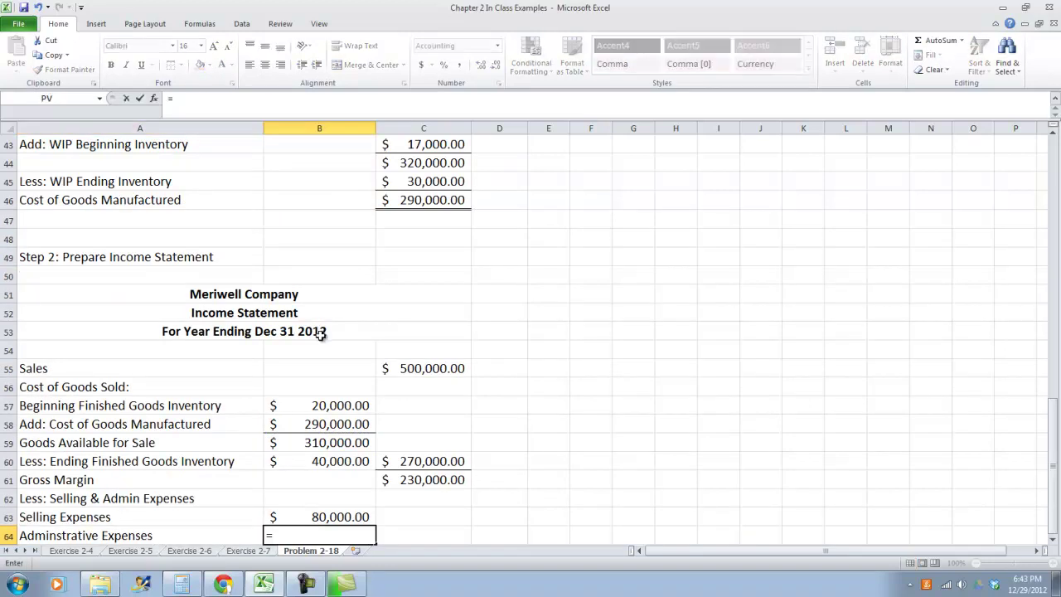
scroll(307, 315, "up", 4)
scroll(130, 301, "up", 7)
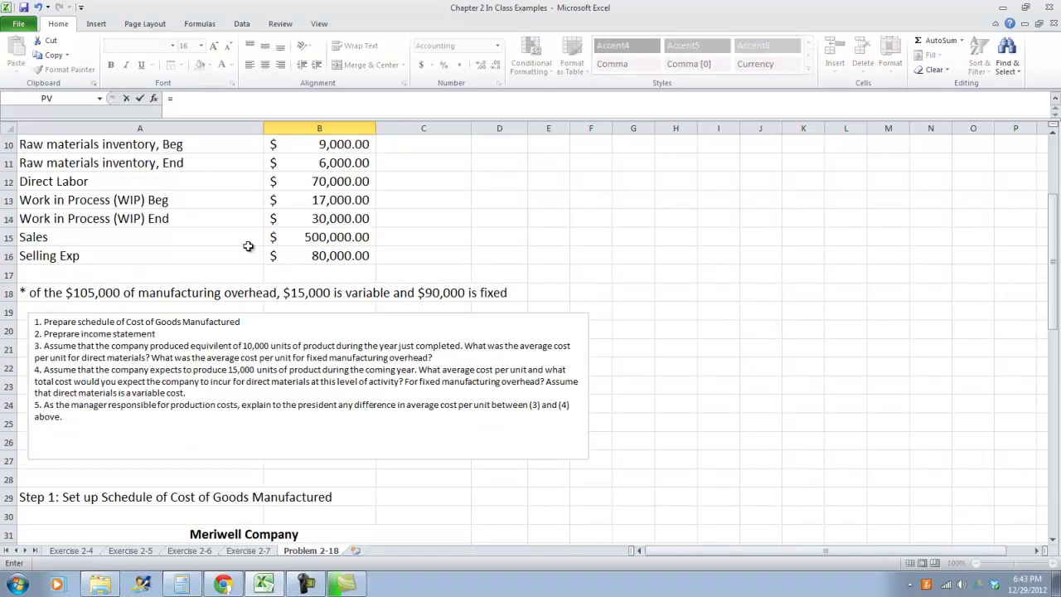
scroll(246, 244, "up", 1)
scroll(232, 243, "up", 1)
left_click(315, 202)
key("Return")
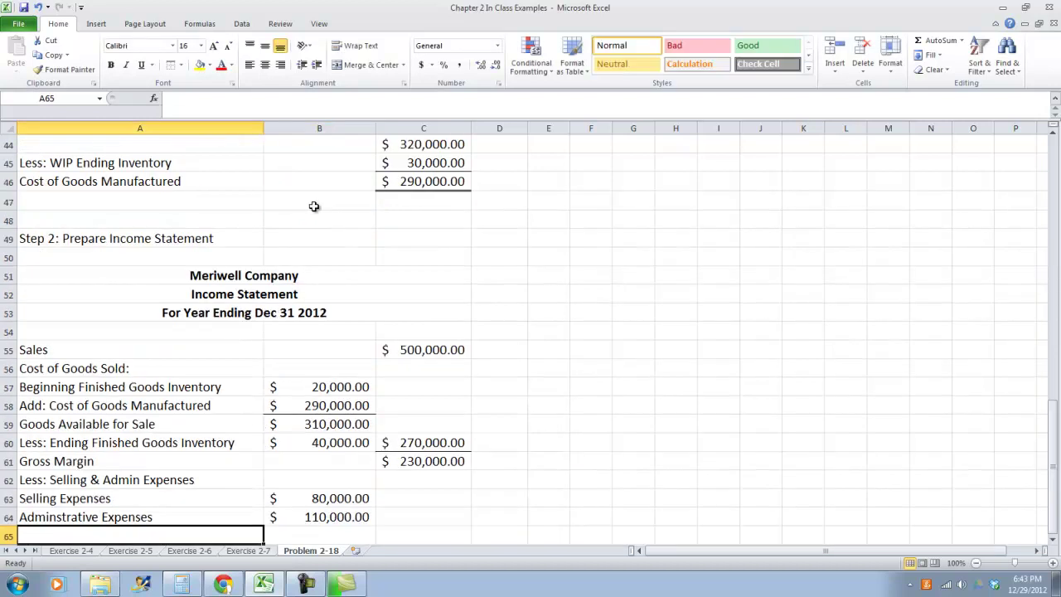
Total the selling and administrative expenses in C64 with =SUM(B63:B64).
key("Up")
key("Right")
key("Right")
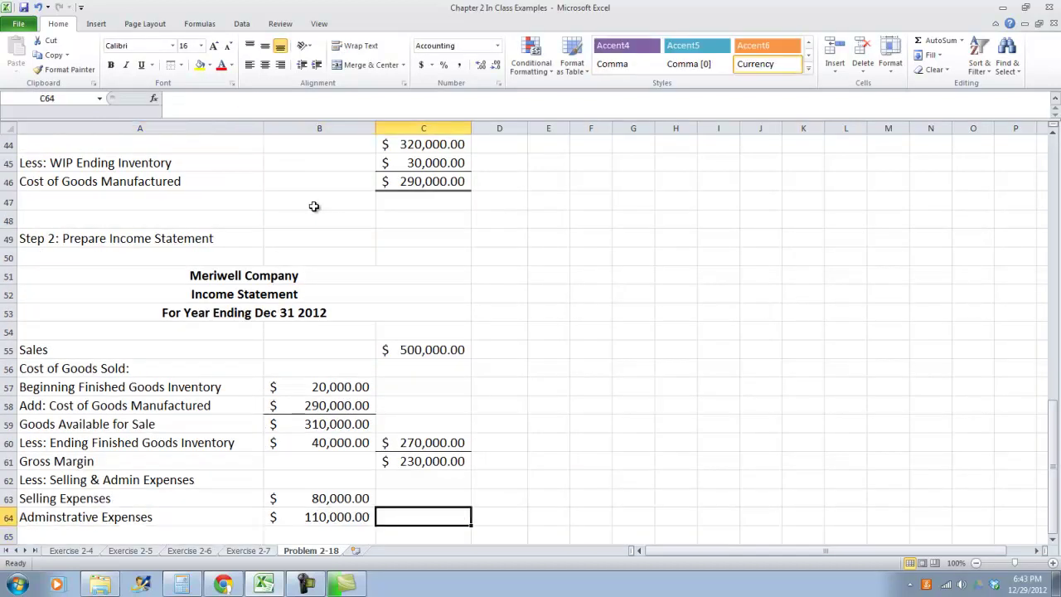
type("=SUM(")
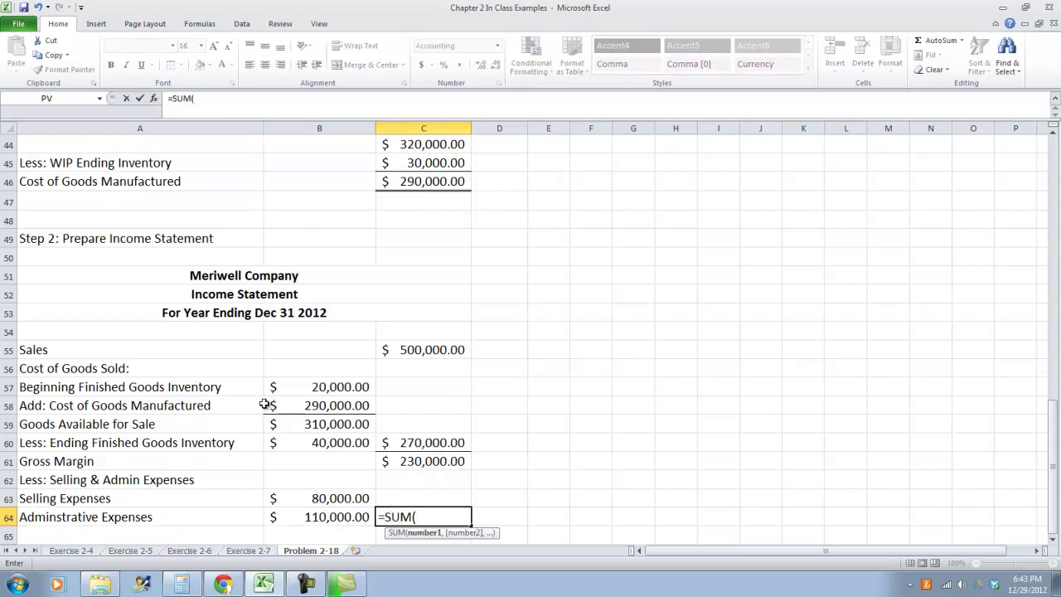
left_click_drag(333, 503, 335, 512)
key("Tab")
Add a bottom border to the administrative expenses amount in B64.
left_click(334, 514)
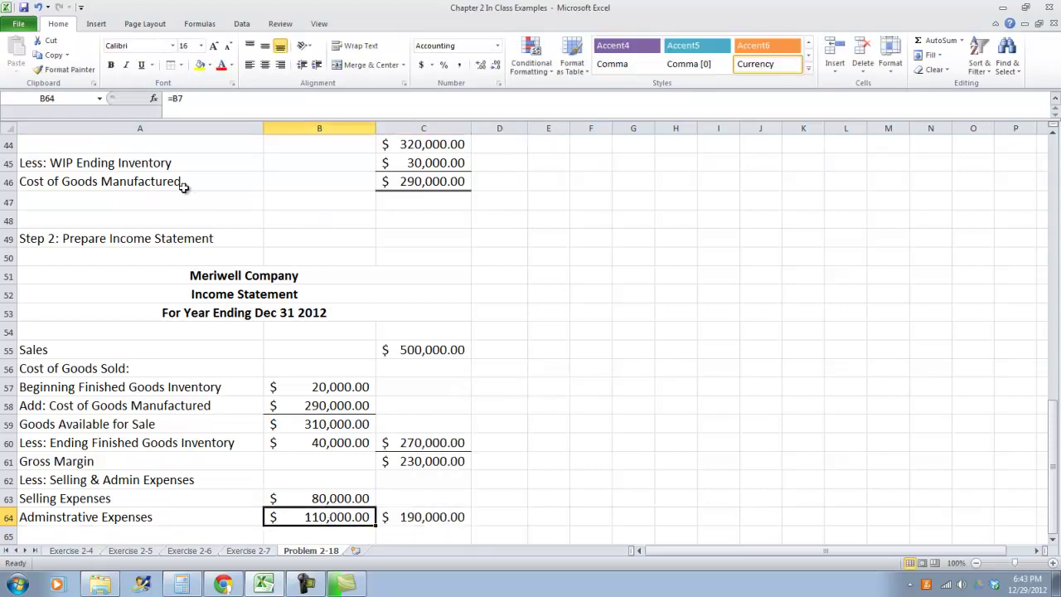
left_click(180, 65)
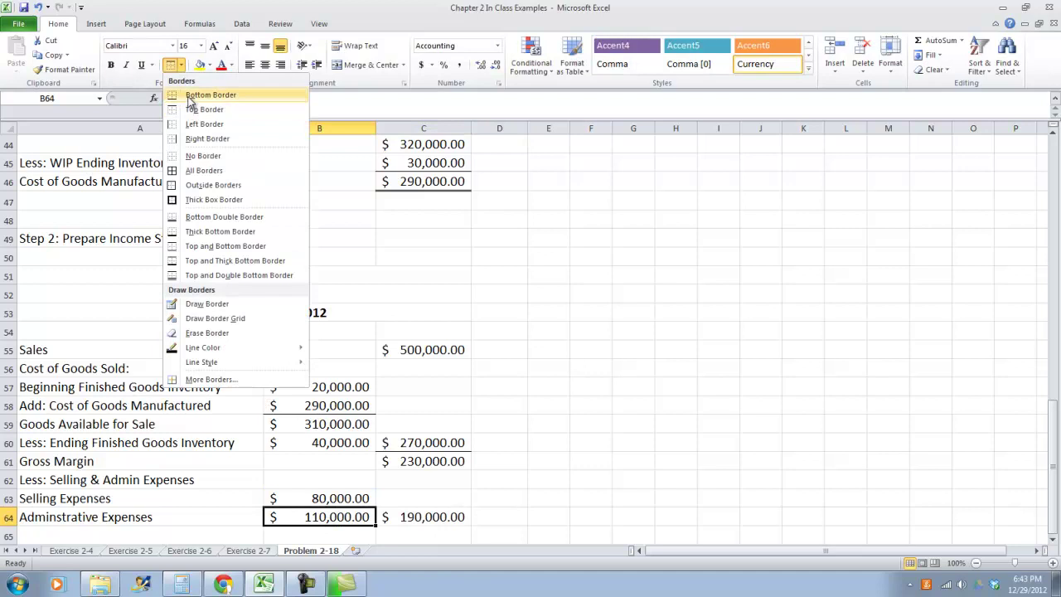
left_click(190, 101)
left_click(448, 519)
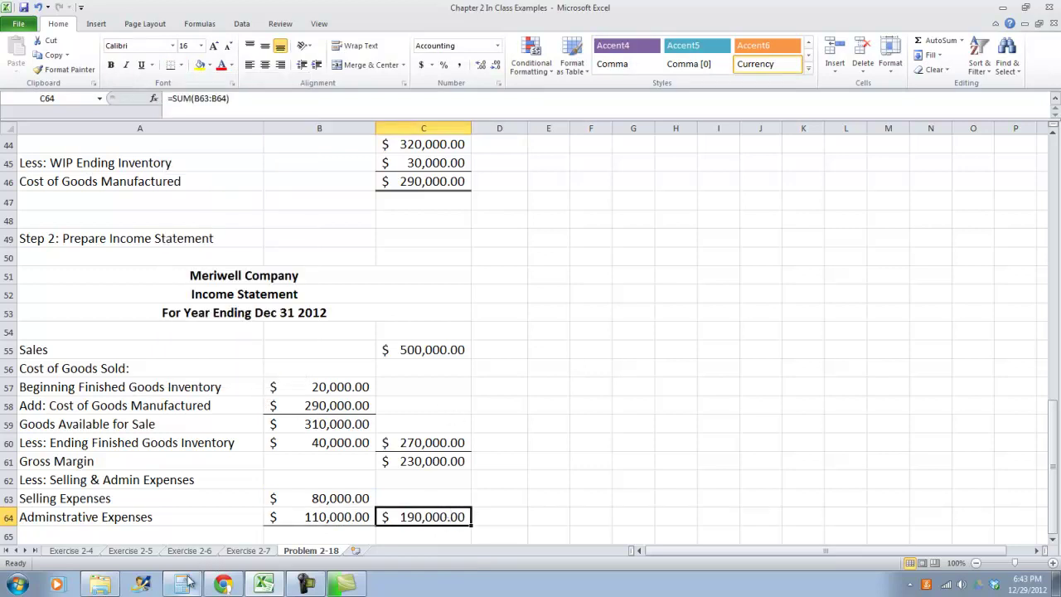
Add the line "Net Operating Income" in A65 and calculate it in C65 with =C61-C64.
left_click(162, 537)
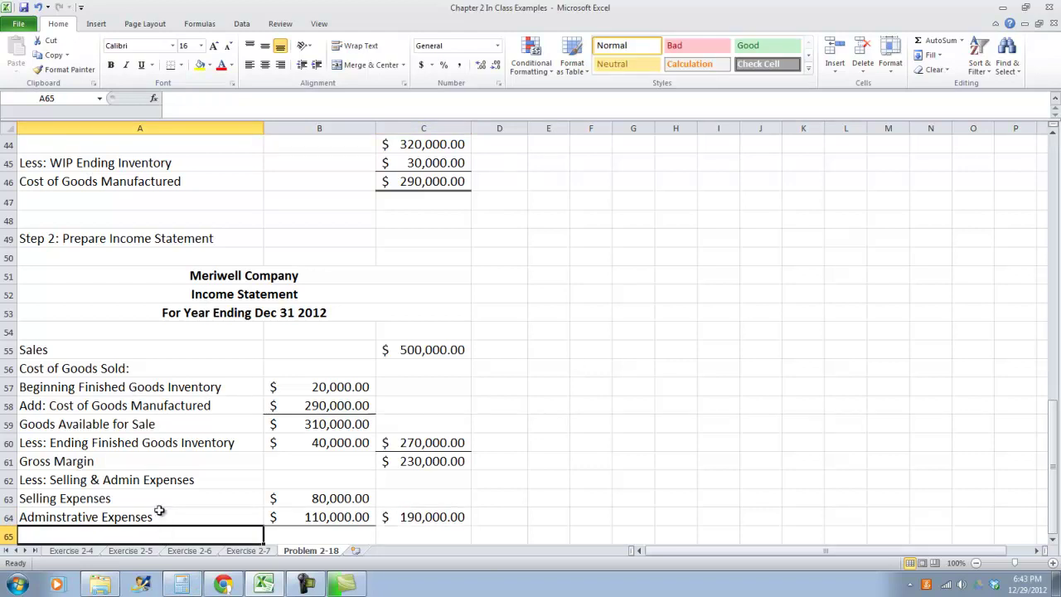
type("Net Op")
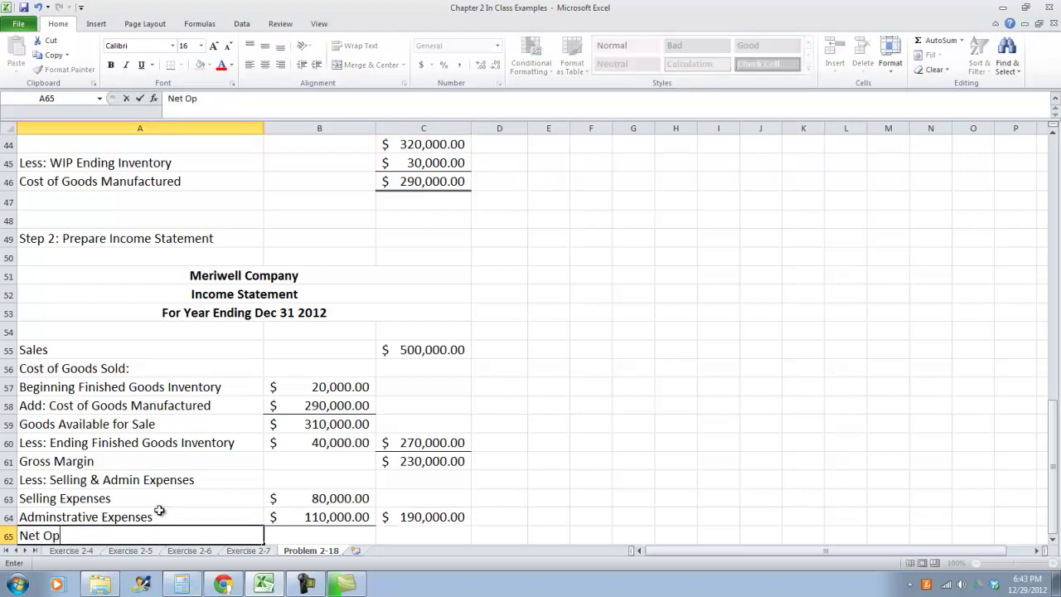
type("erating Income")
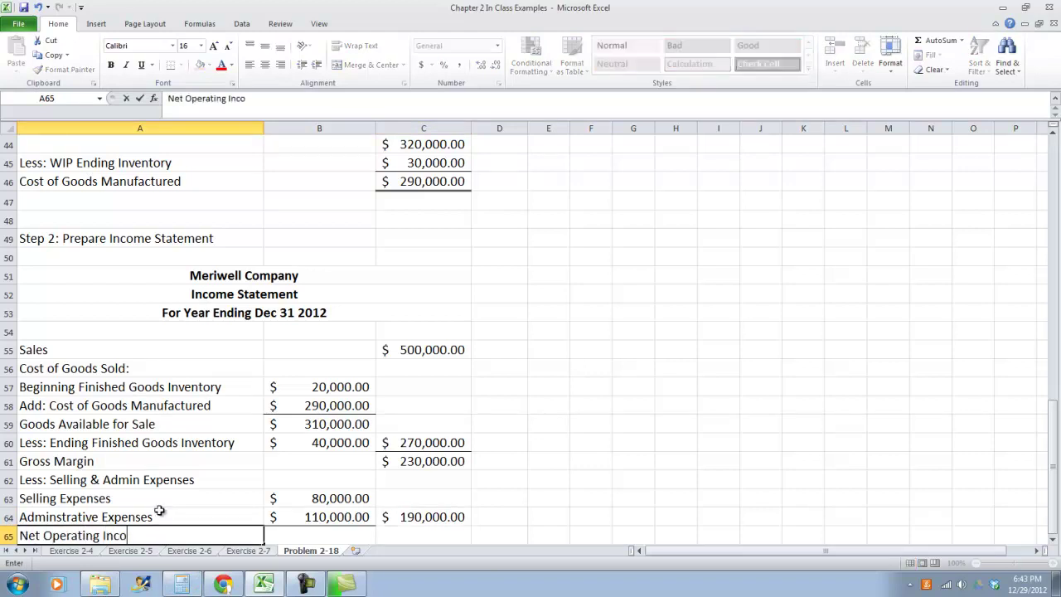
key("Tab")
key("Tab")
type("=")
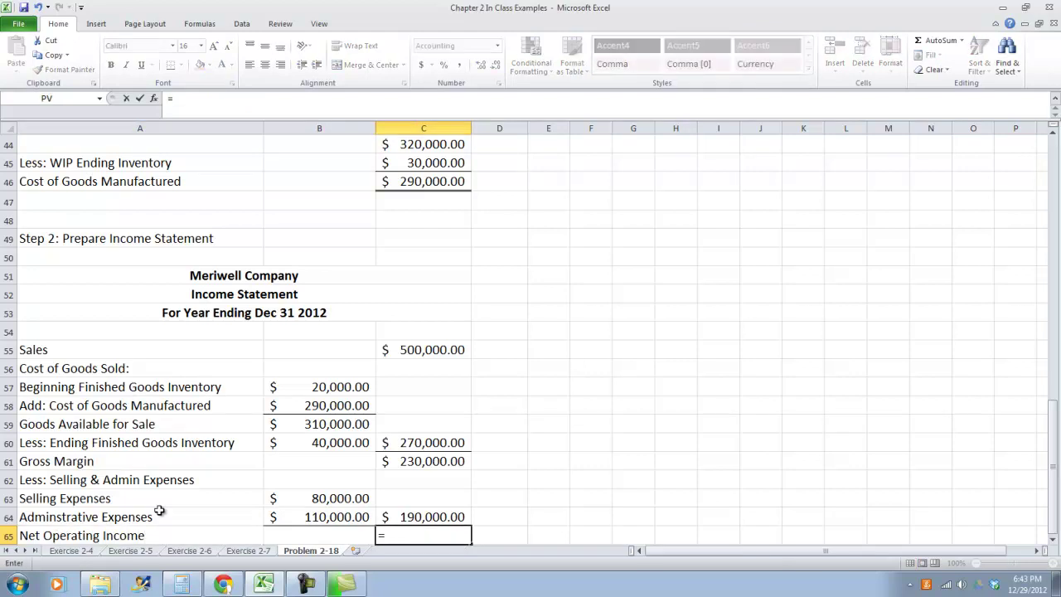
left_click(401, 465)
type("-")
left_click(426, 514)
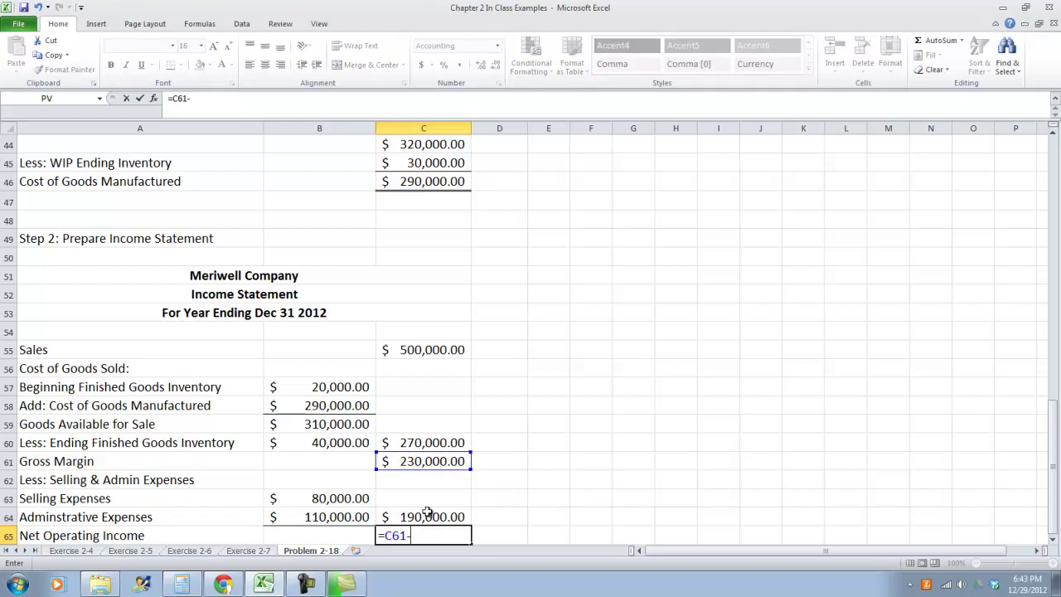
key("Tab")
Apply a top and double bottom border to the net operating income amount in C65.
left_click(423, 531)
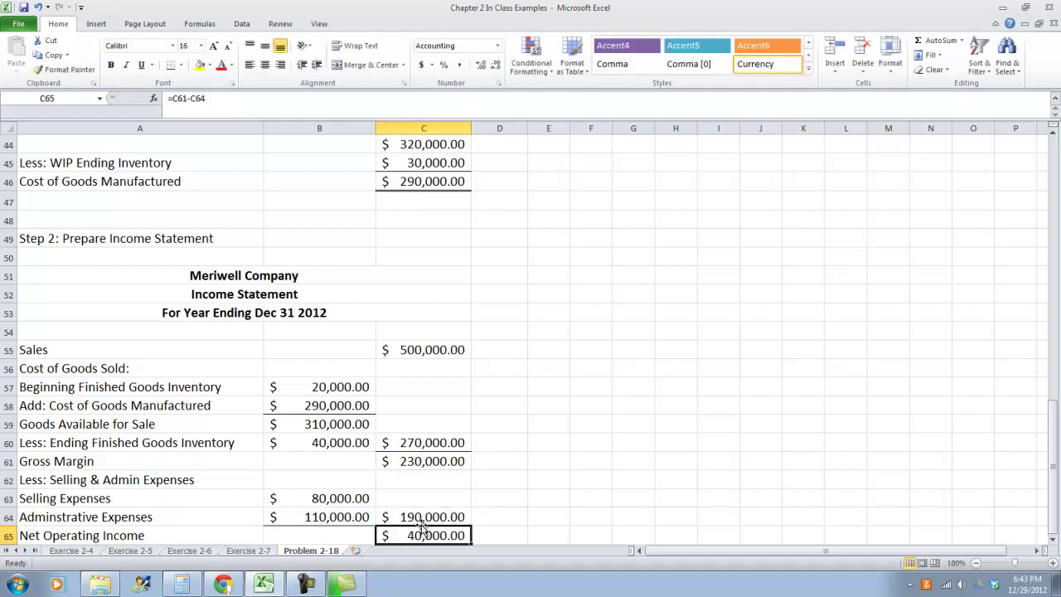
left_click(181, 65)
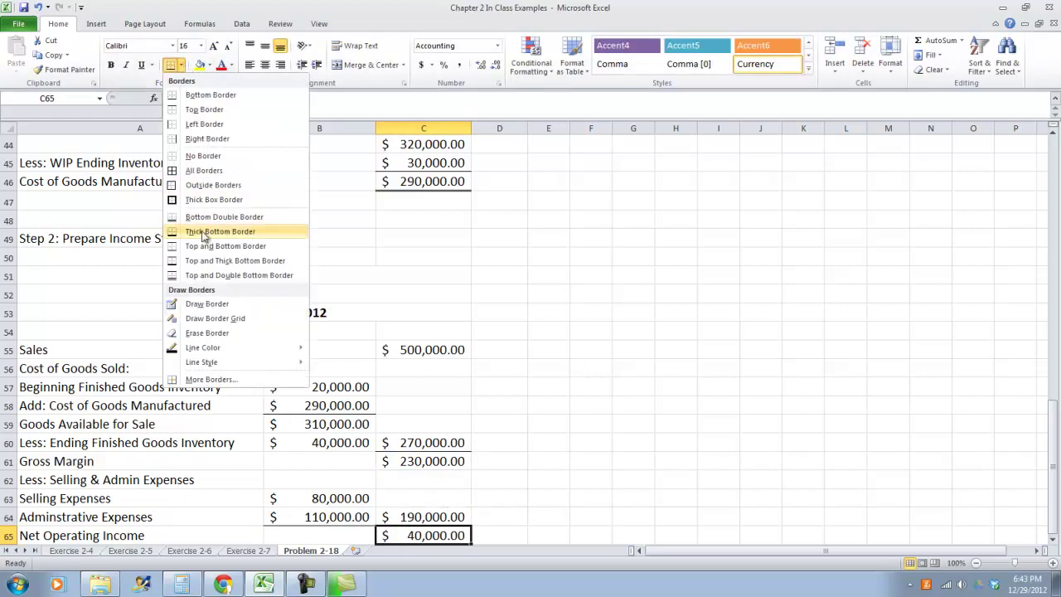
left_click(239, 274)
left_click(501, 445)
scroll(502, 445, "down", 1)
left_click(449, 474)
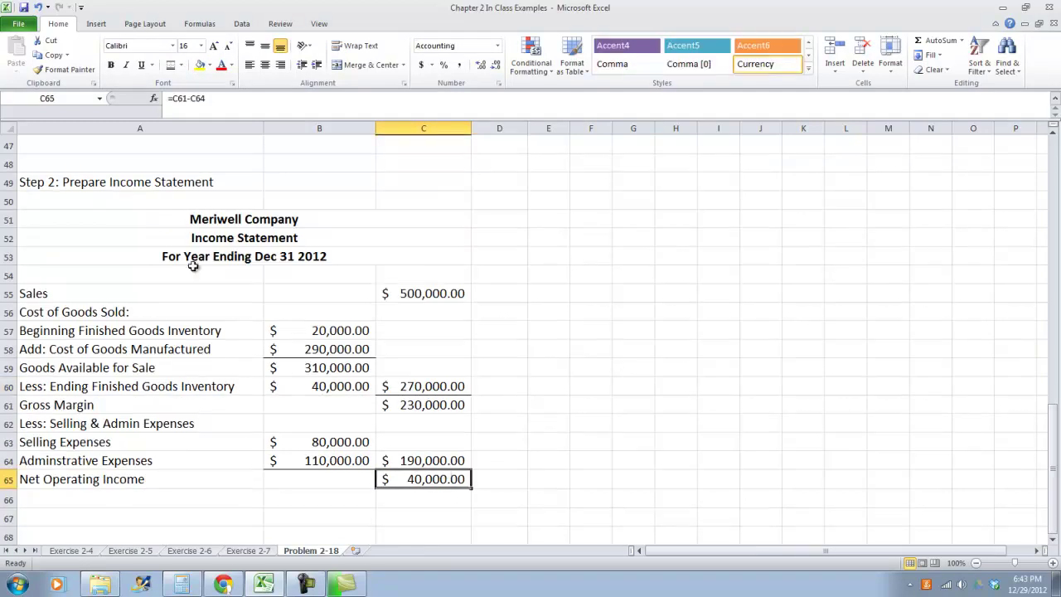
Check requirement 3 and the overhead note in row 18, and enter the heading "Step 3" in A68 below the income statement.
scroll(123, 242, "up", 5)
scroll(123, 242, "up", 5)
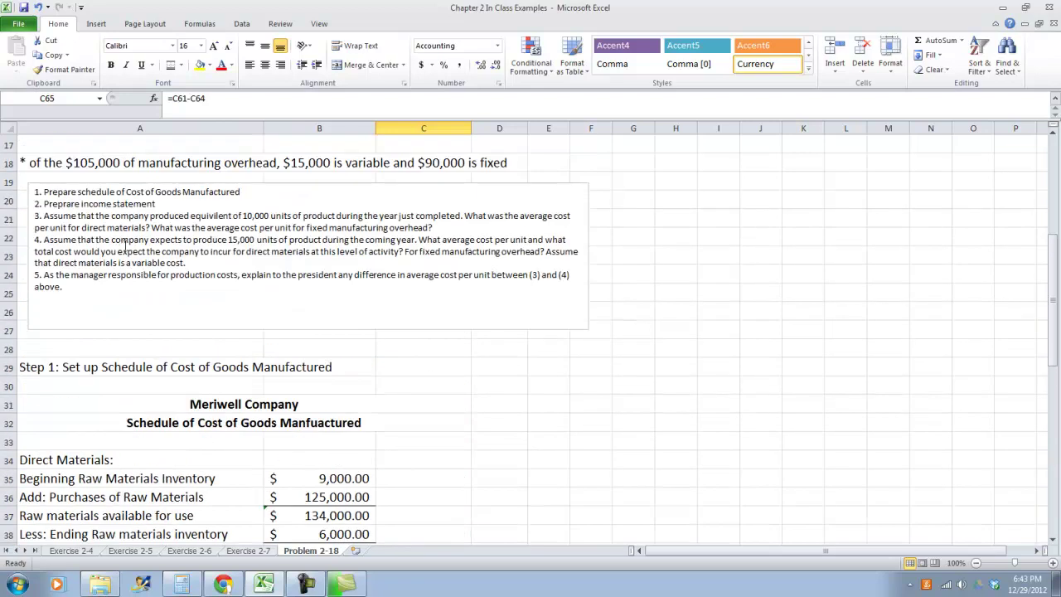
left_click(186, 218)
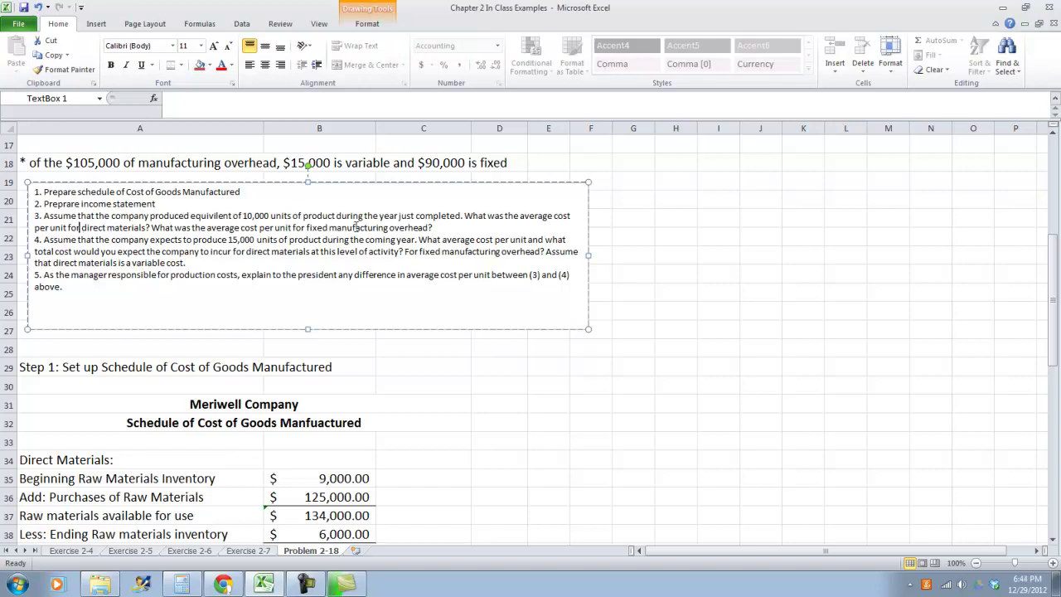
left_click(428, 165)
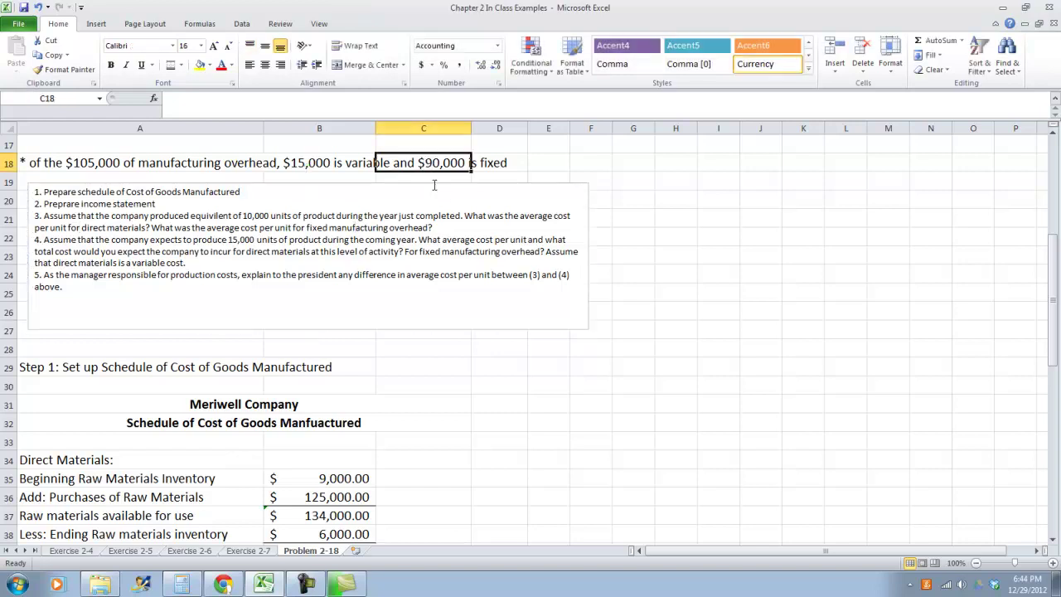
left_click(184, 165)
scroll(335, 351, "down", 5)
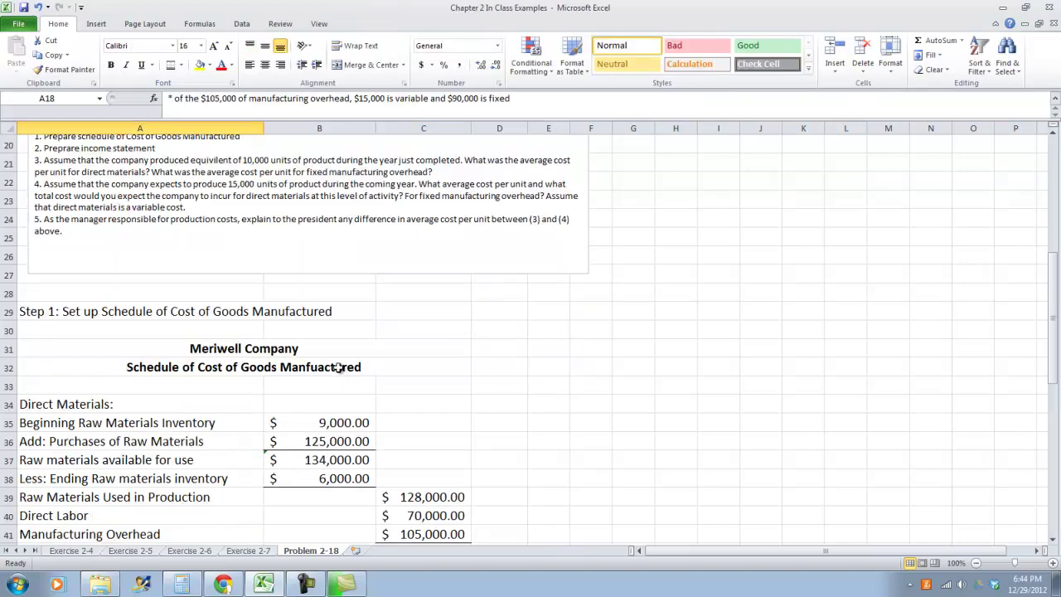
scroll(335, 351, "down", 8)
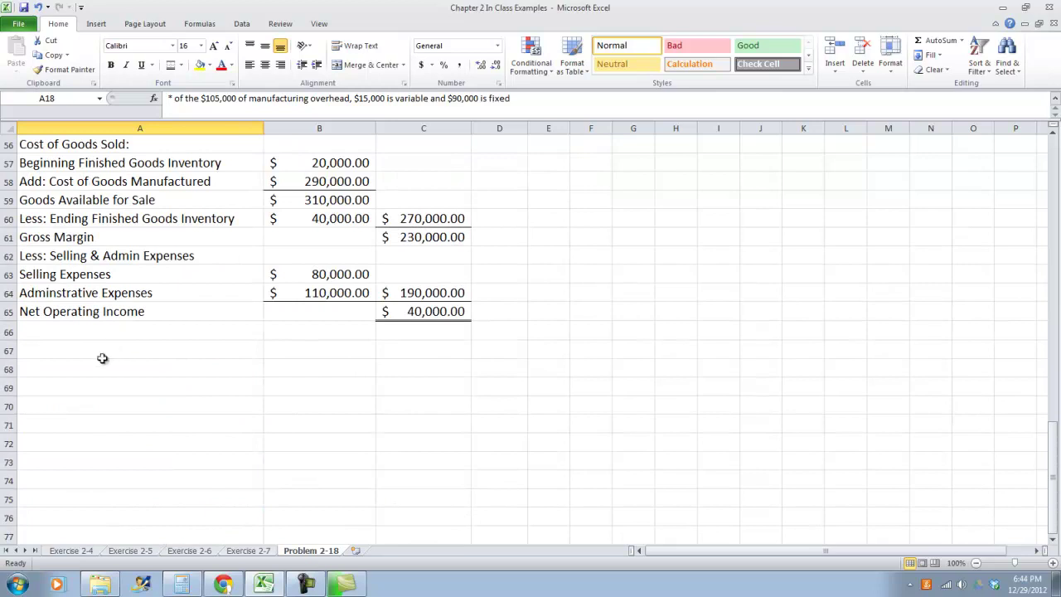
left_click(96, 364)
type("Step ")
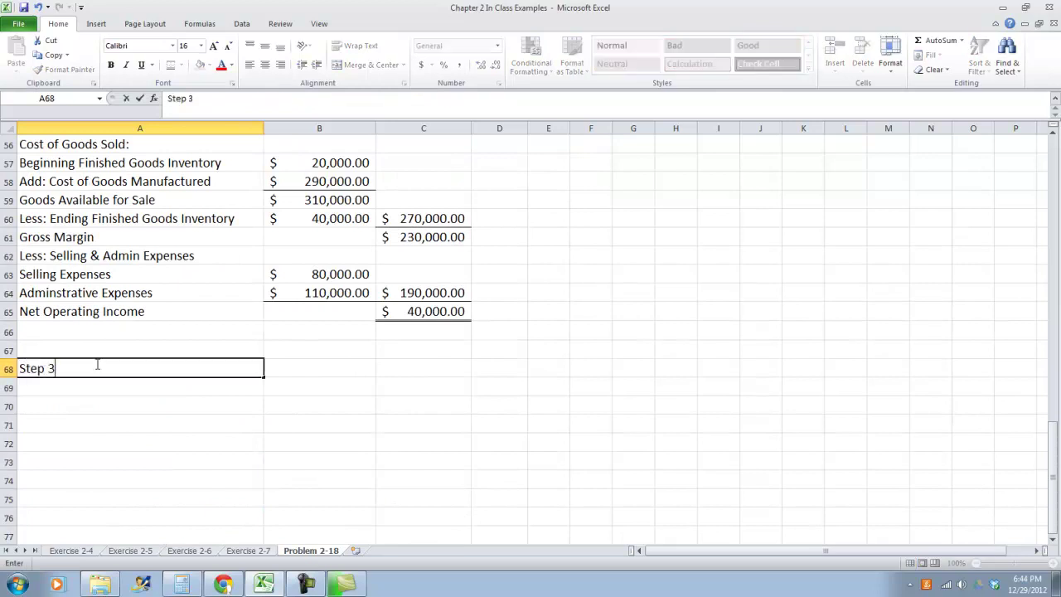
type("3")
key("Return")
key("Return")
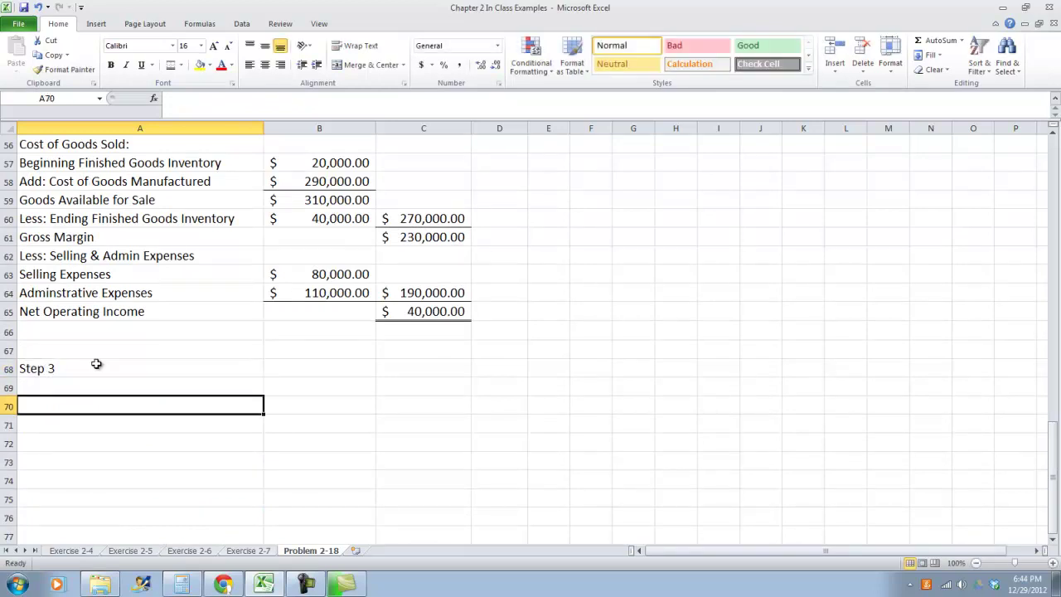
Add the line "Direct Materials" in A70 and link B70 to the Raw Materials Used in Production amount in C39.
type("Direct Materials")
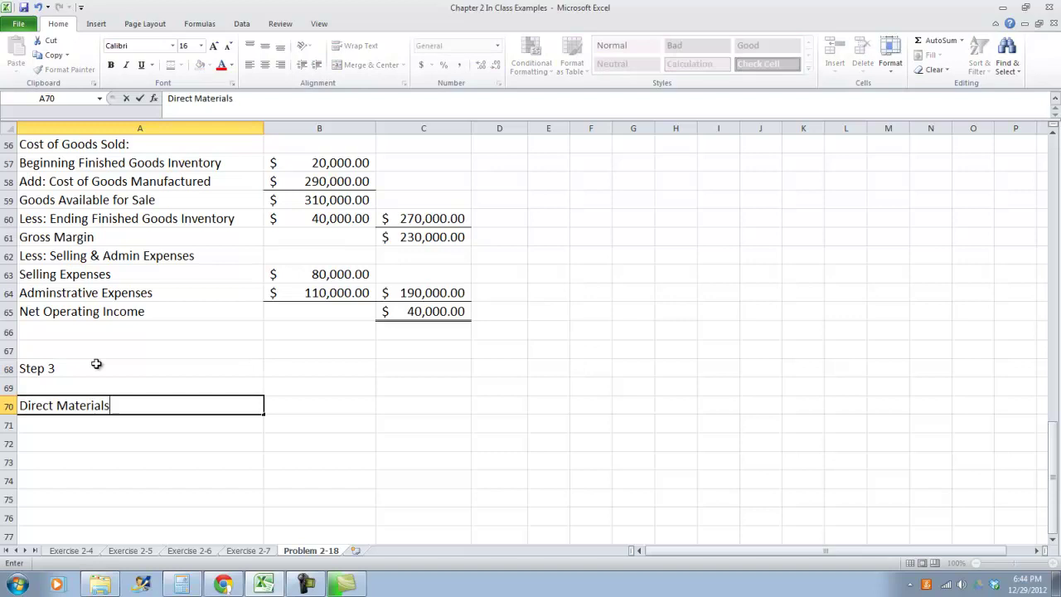
key("Tab")
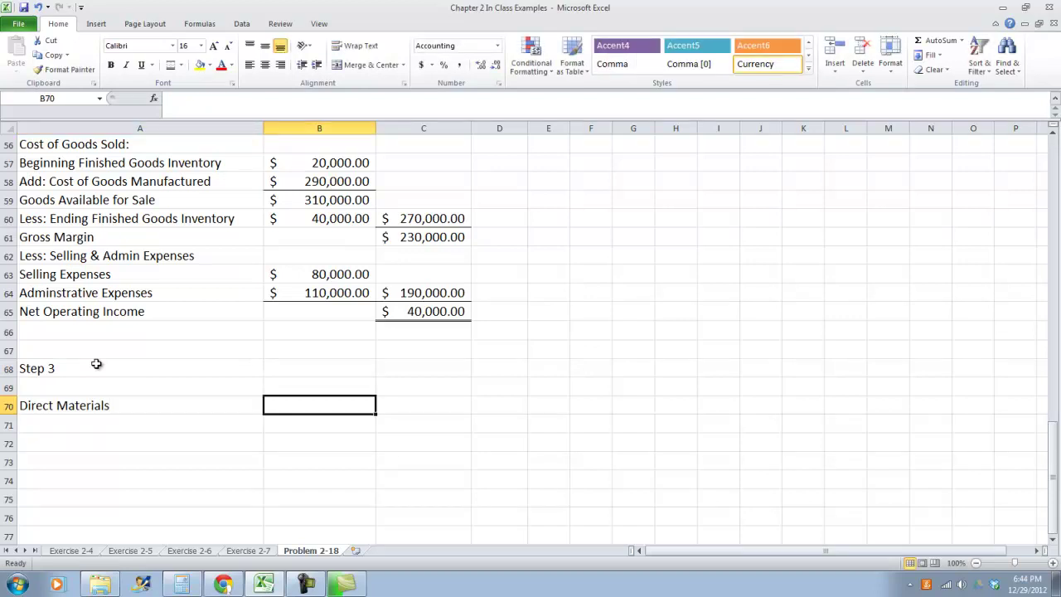
type("=")
key("BackSpace")
key("BackSpace")
type("=")
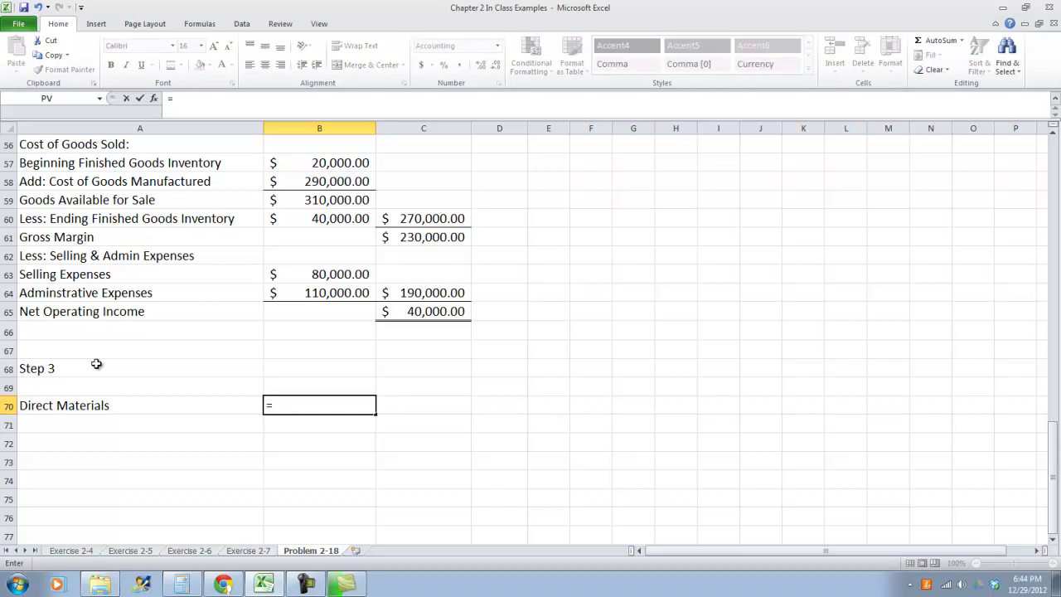
scroll(166, 349, "up", 9)
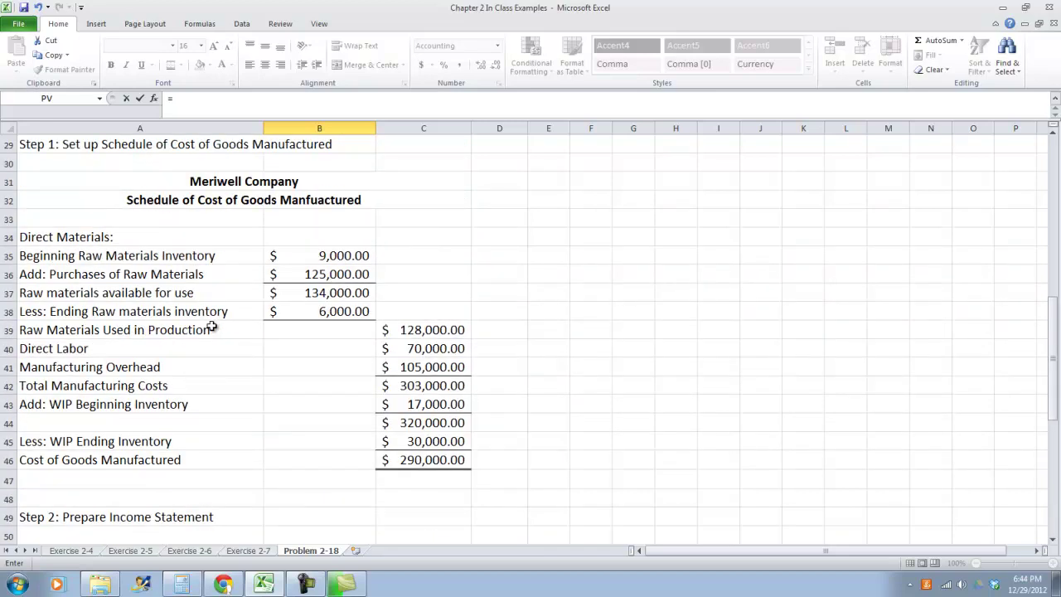
scroll(212, 327, "up", 9)
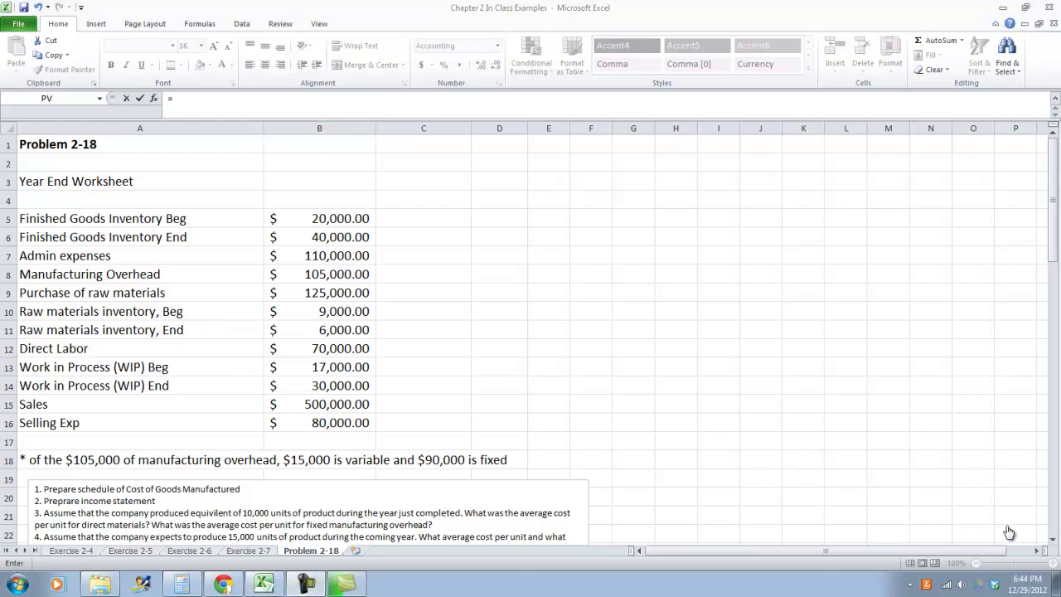
scroll(550, 445, "down", 16)
scroll(479, 470, "up", 5)
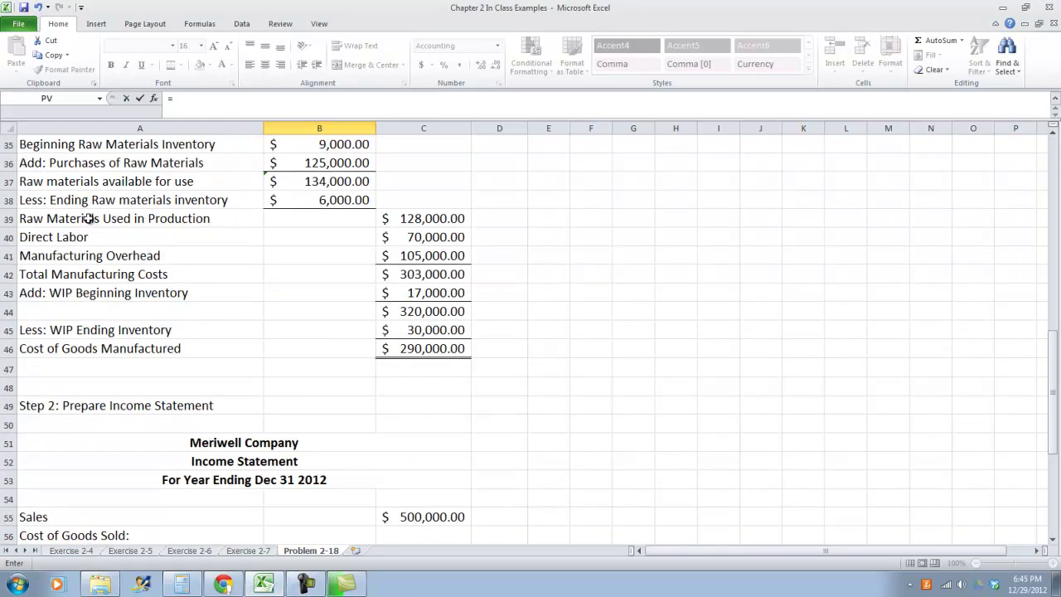
left_click(412, 218)
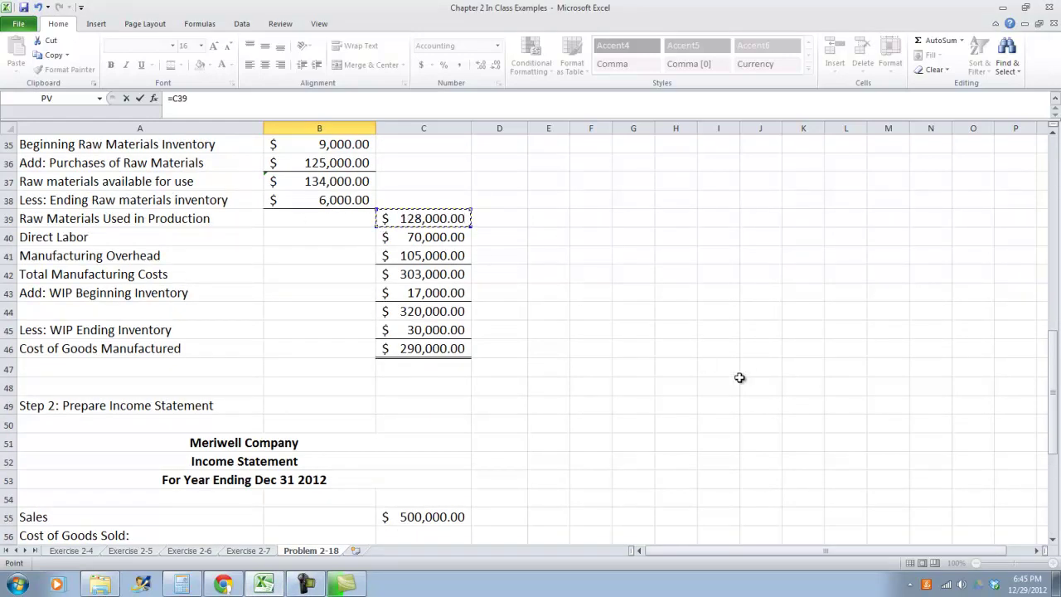
key("Return")
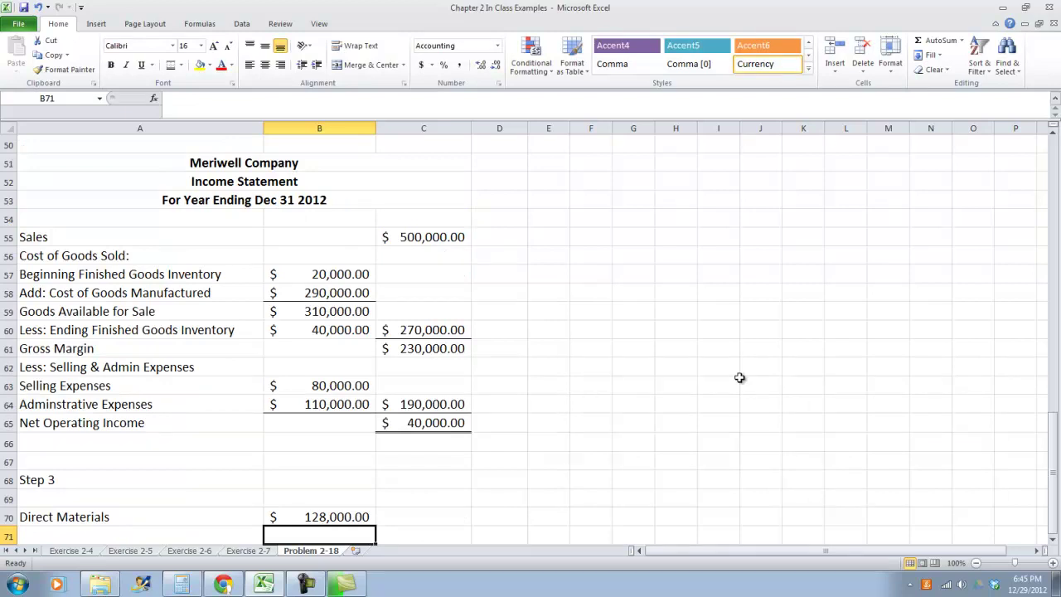
Add the line "Units" in A71 with 10000 in B71, formatted in comma style without a dollar sign.
key("Up")
key("Down")
key("Left")
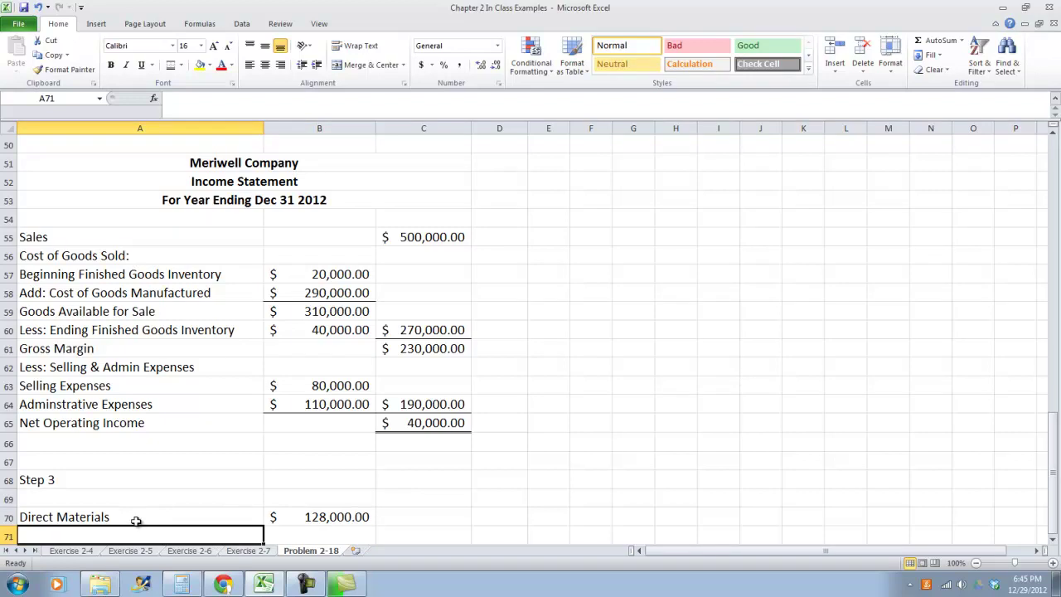
type("Units")
key("Tab")
type("10000")
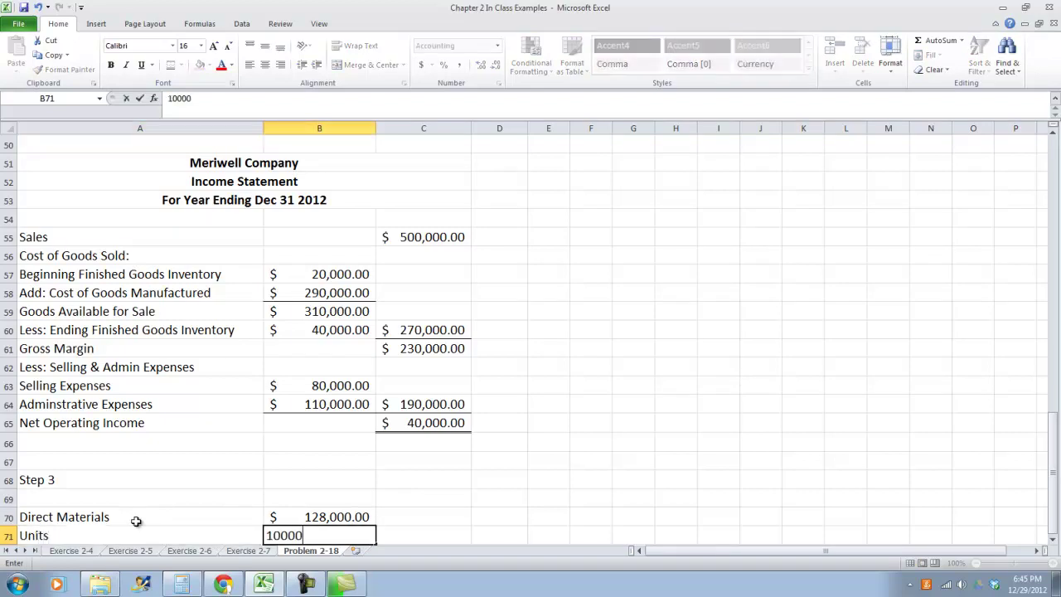
key("Return")
left_click(136, 520)
left_click(268, 519)
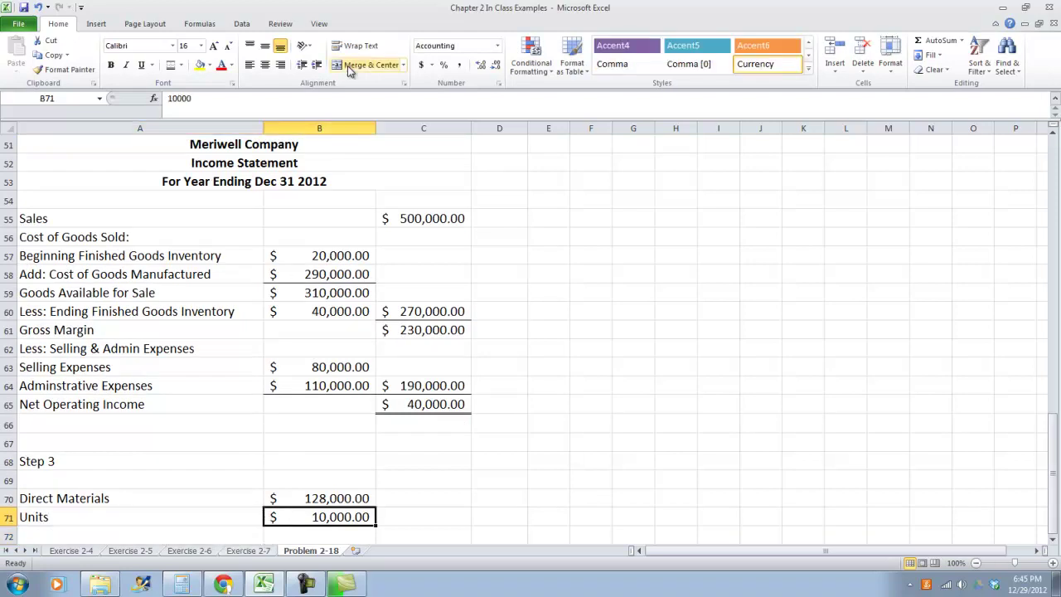
left_click(459, 66)
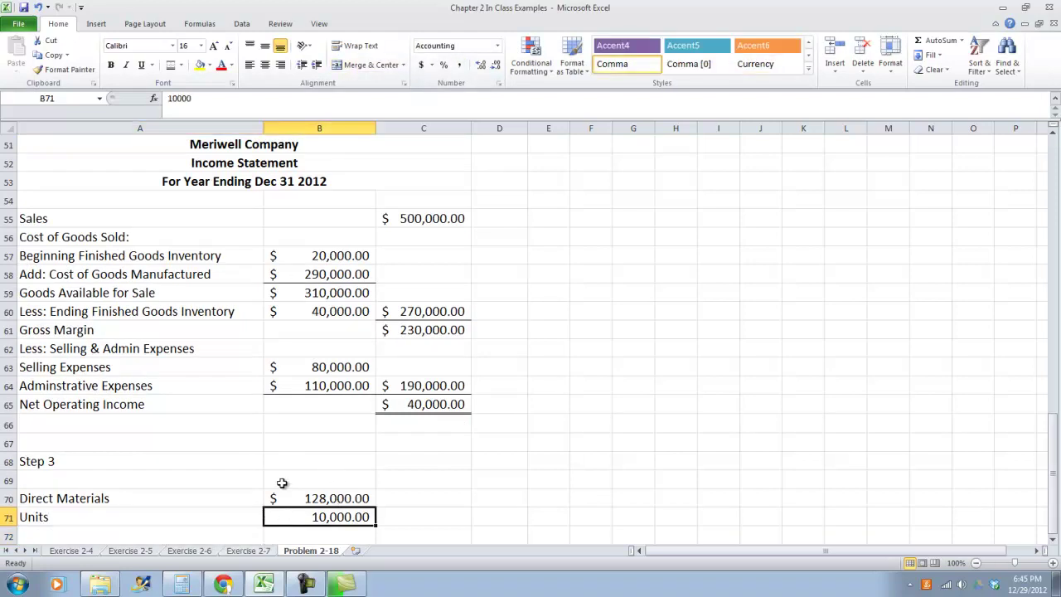
Add the line "Cost Per Unit" in A72 and calculate it in B72 with =B70/B71.
left_click(157, 531)
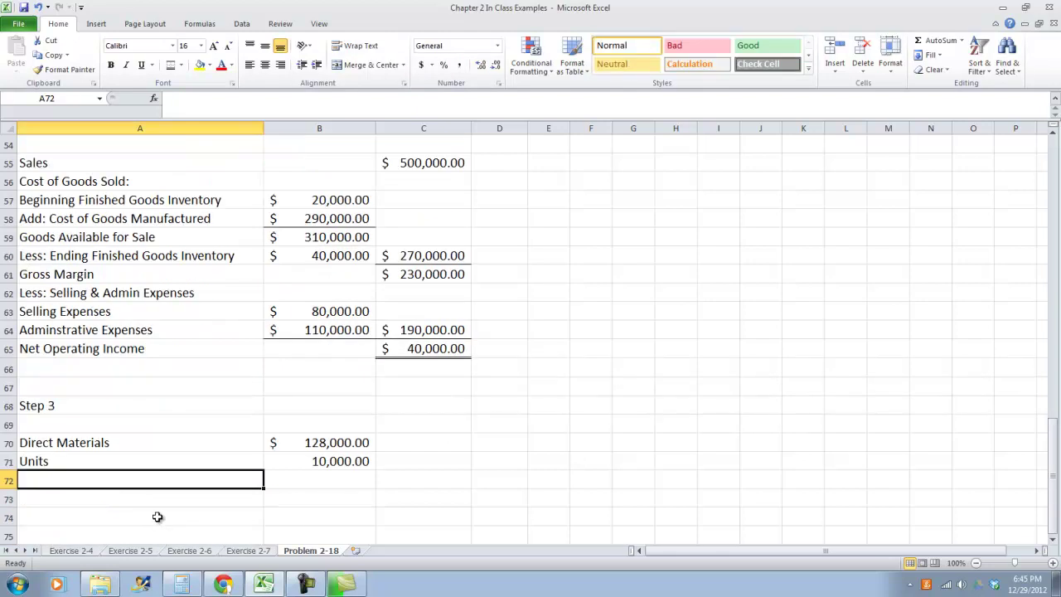
type("V")
key("BackSpace")
type("Cost P")
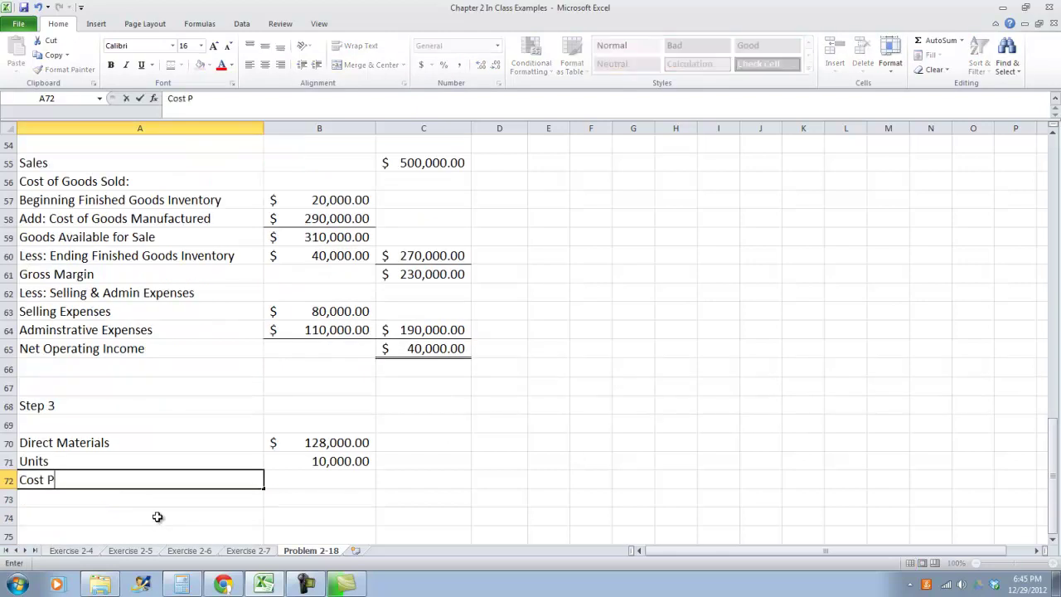
type("er Unit")
key("Tab")
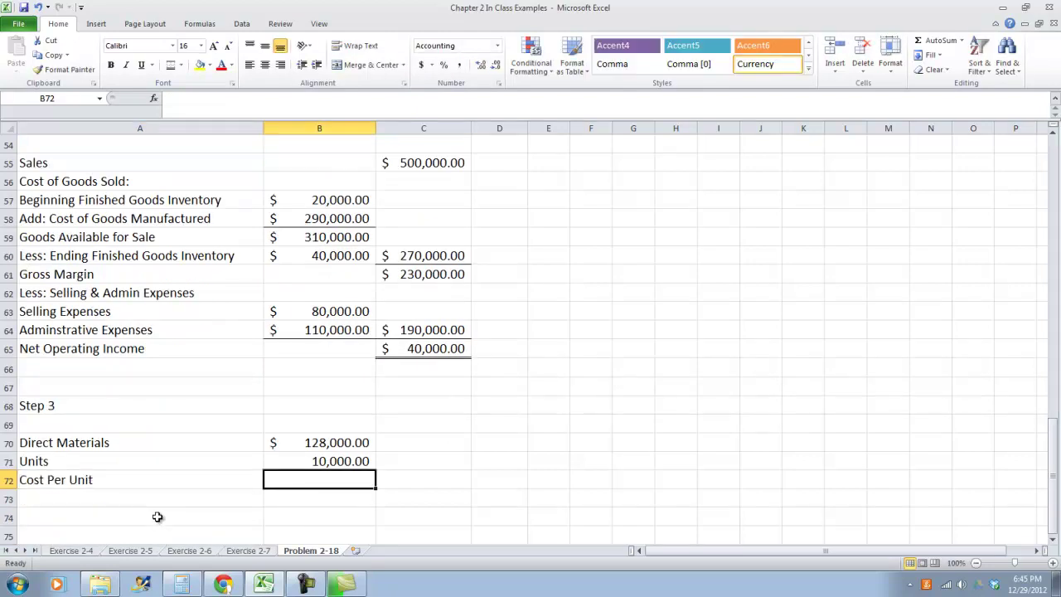
type("=")
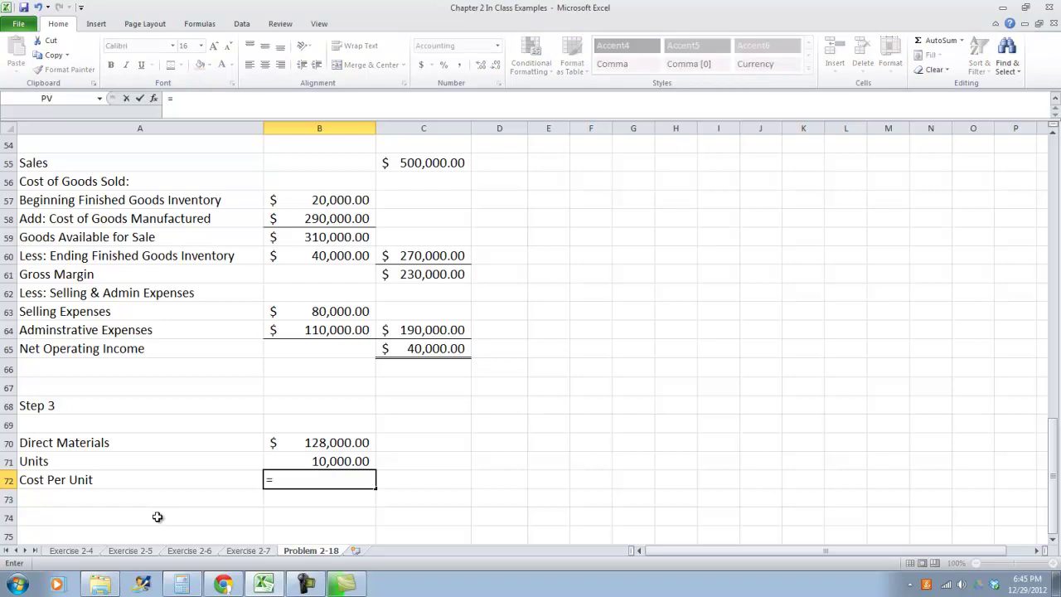
left_click(311, 444)
type("/")
left_click(309, 461)
key("Tab")
left_click(302, 480)
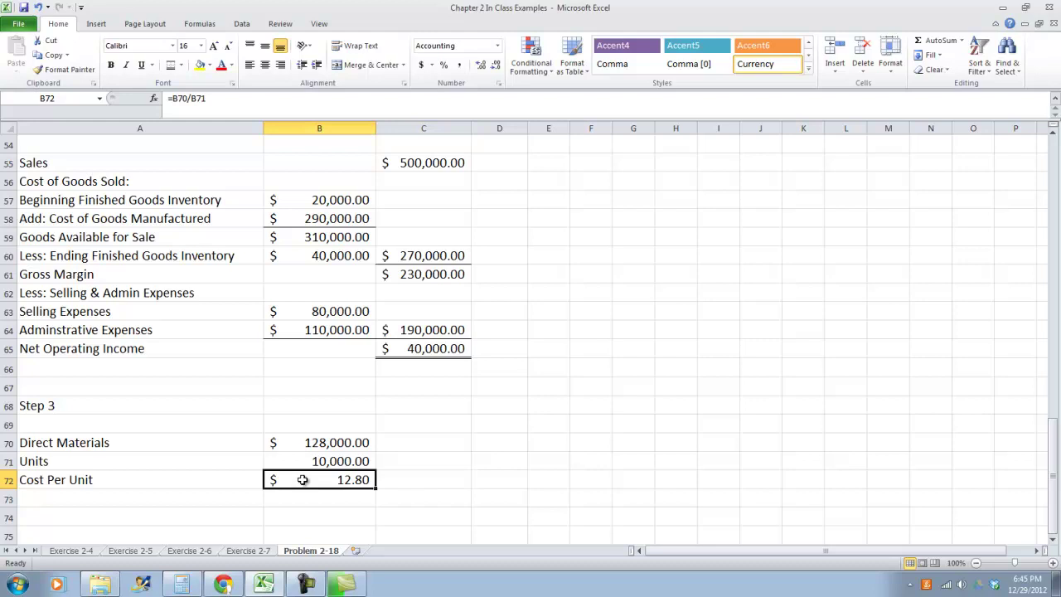
Add the line "Fixed Manufacturing Overhead" in A74 with 90000 in B74.
left_click(72, 501)
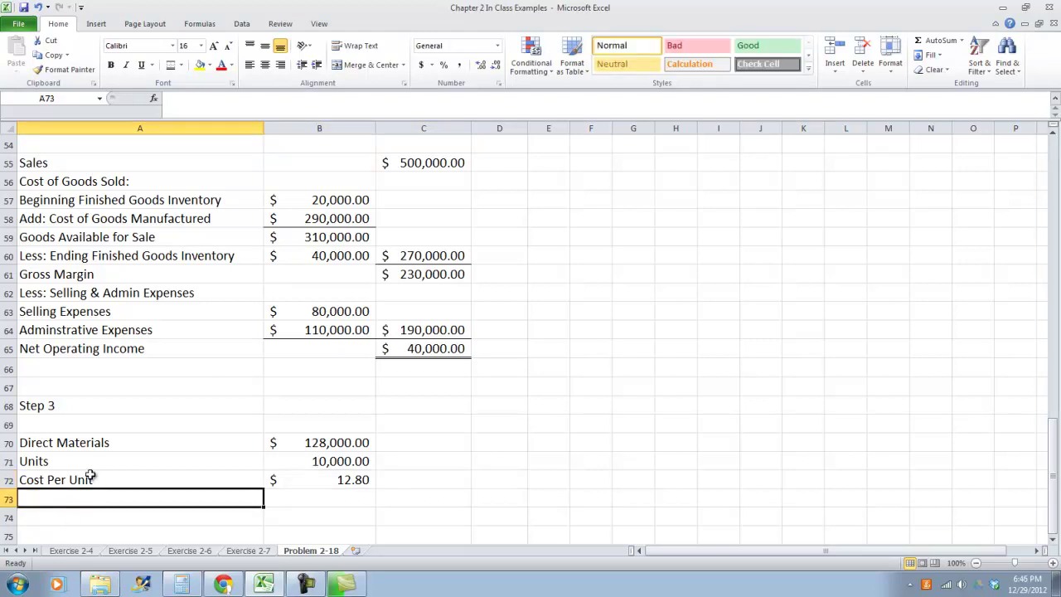
scroll(125, 467, "down", 1)
left_click(121, 455)
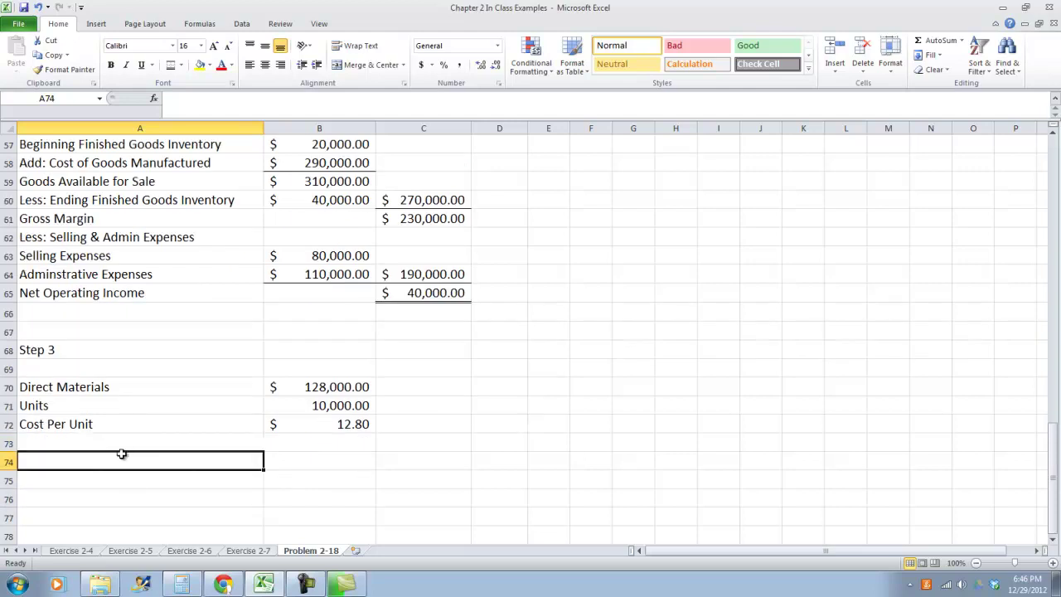
type("M")
key("BackSpace")
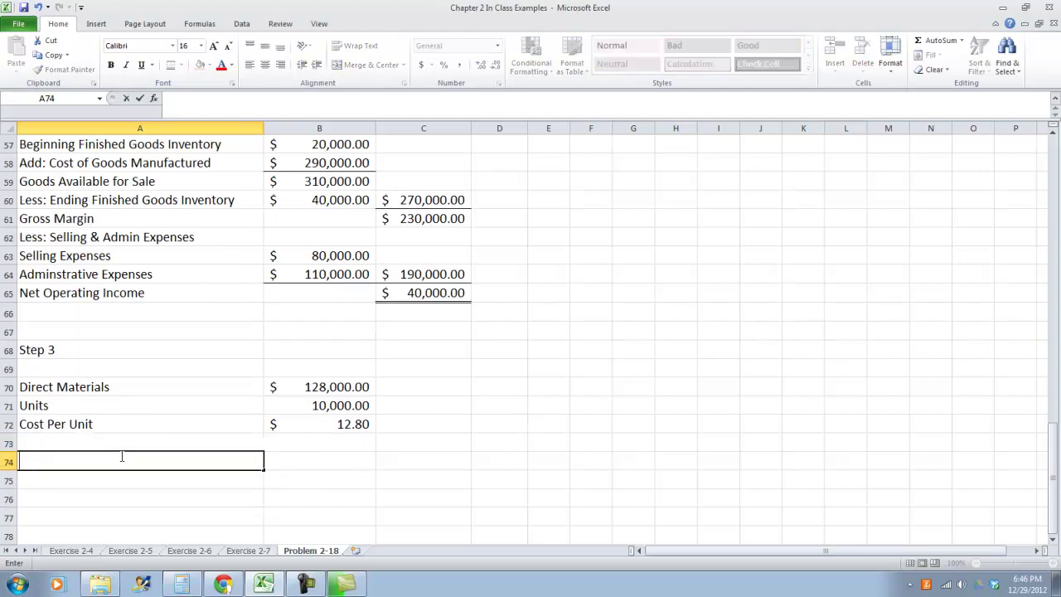
type("Fixed Manu")
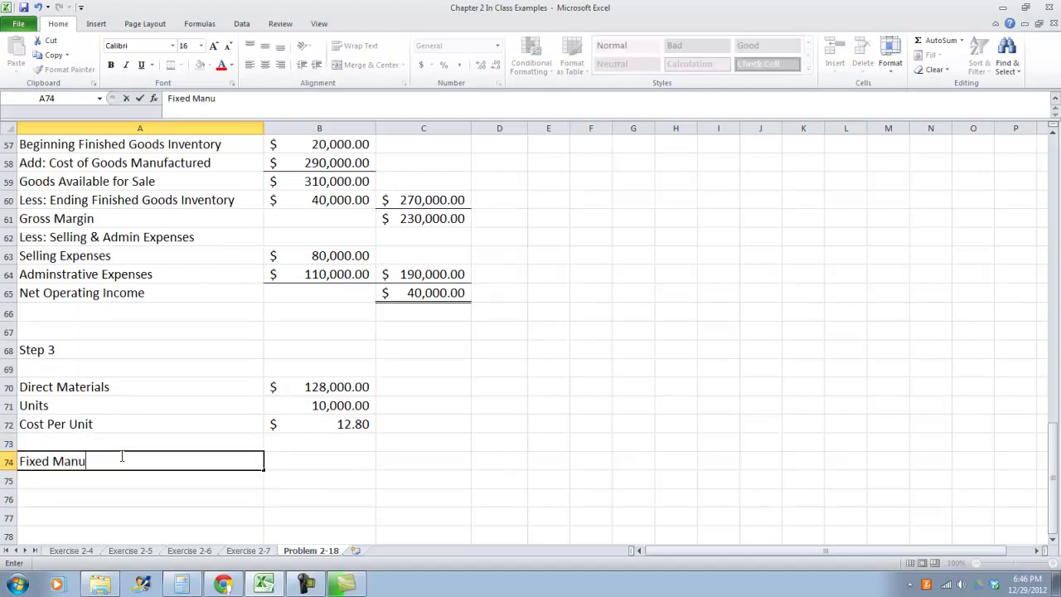
type("facturing Over")
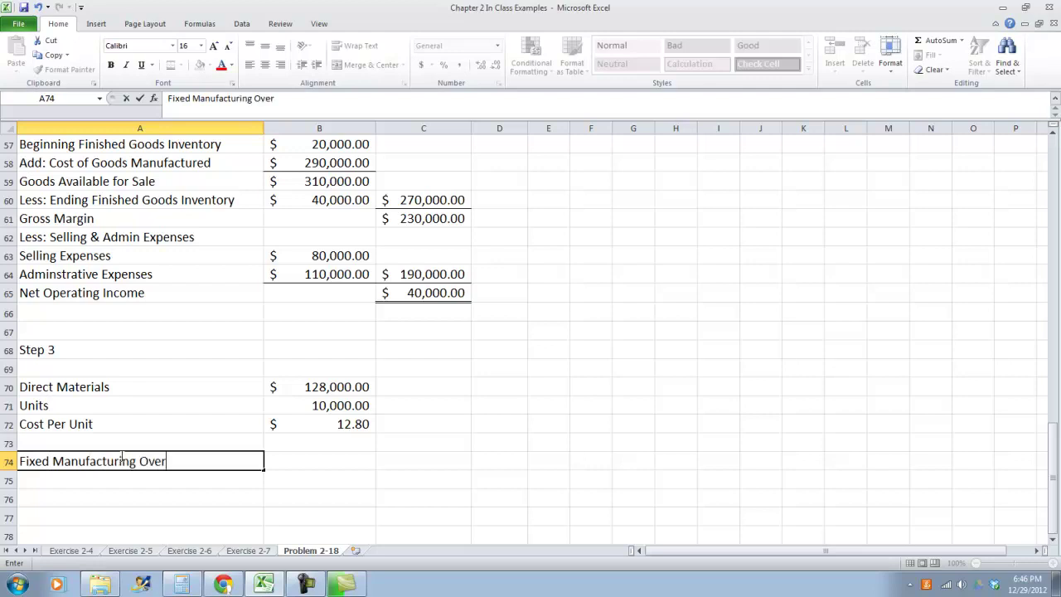
type("heads")
key("BackSpace")
key("Tab")
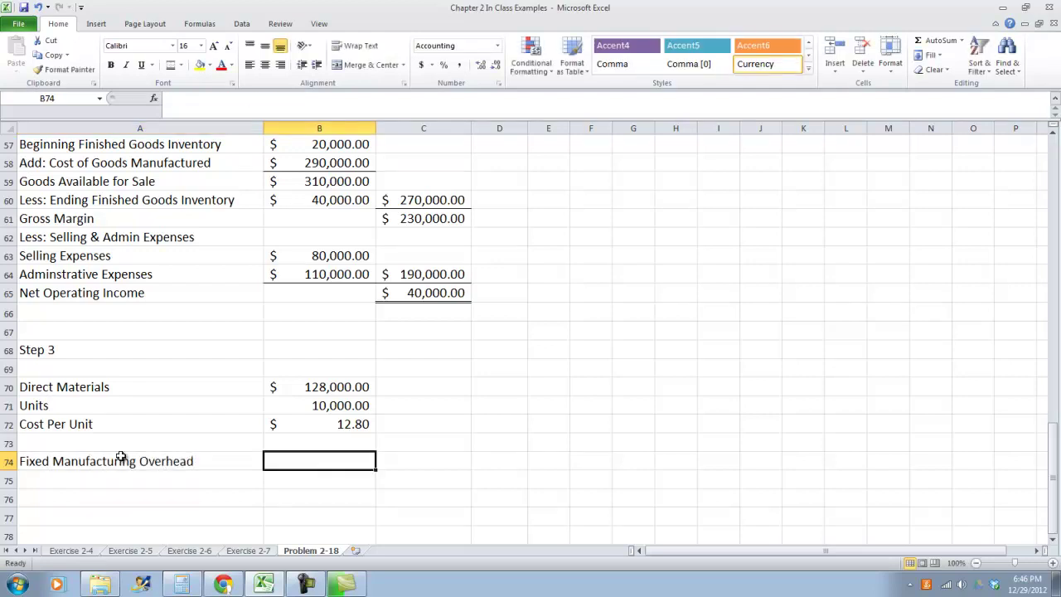
type("90000")
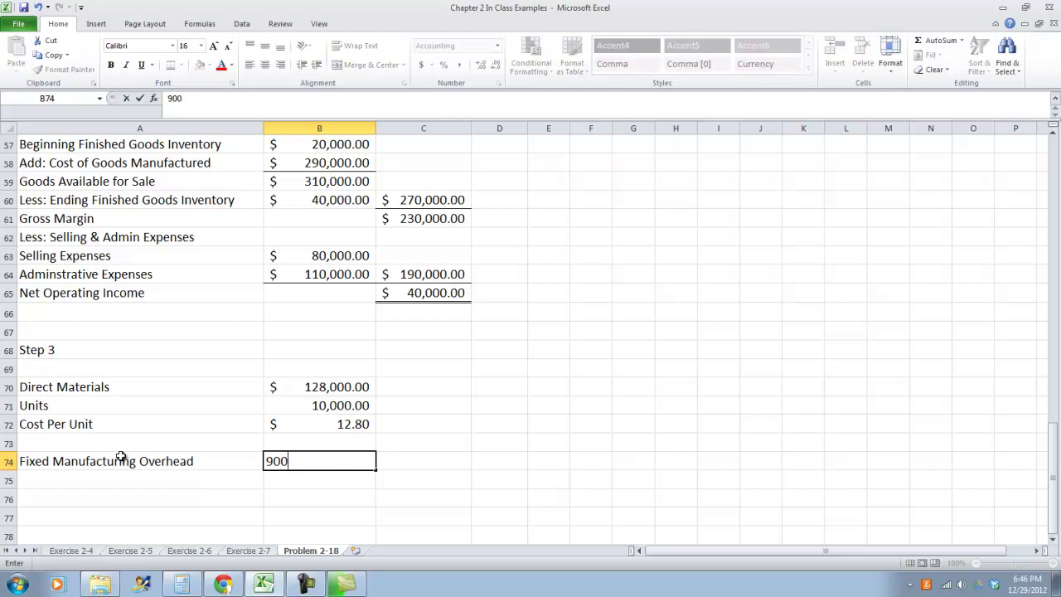
key("Return")
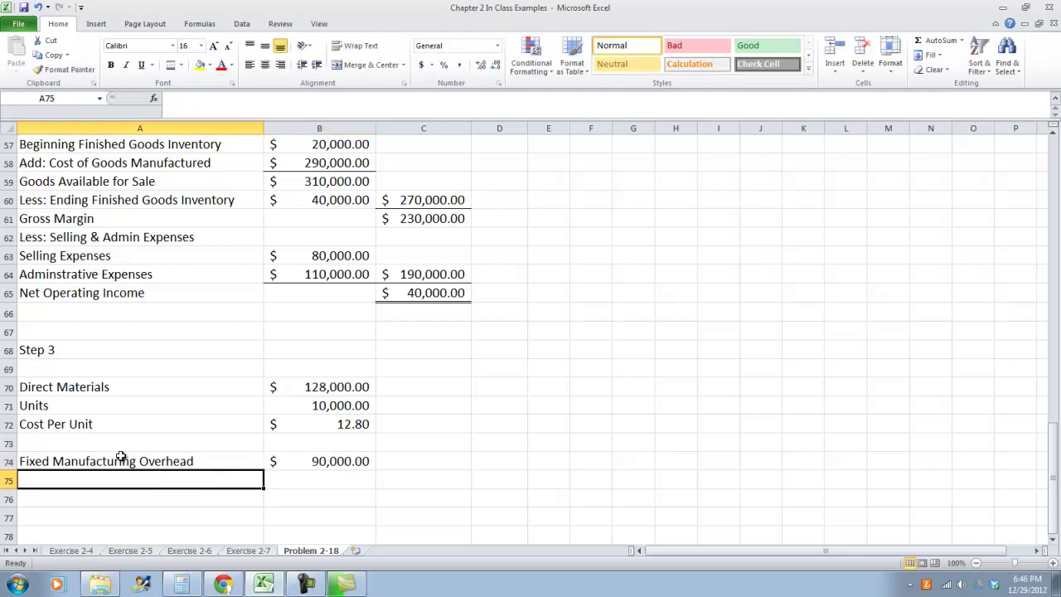
Add the line "Units" in A75 with 10000 in B75, formatted in comma style without a dollar sign.
type("Units")
key("Tab")
type("10,000")
key("Return")
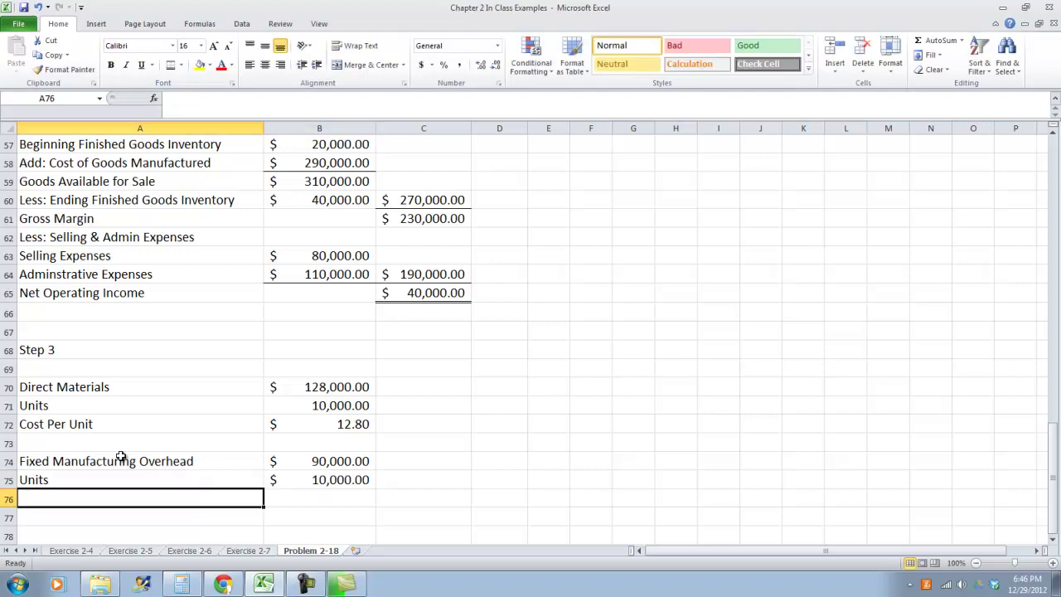
key("Up")
key("Right")
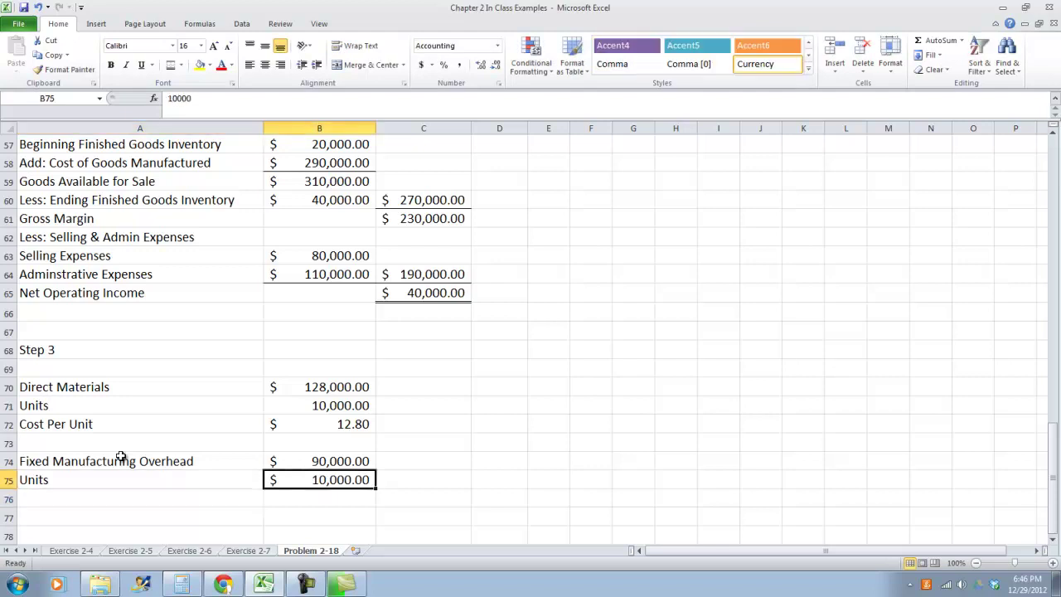
left_click(443, 65)
left_click(459, 64)
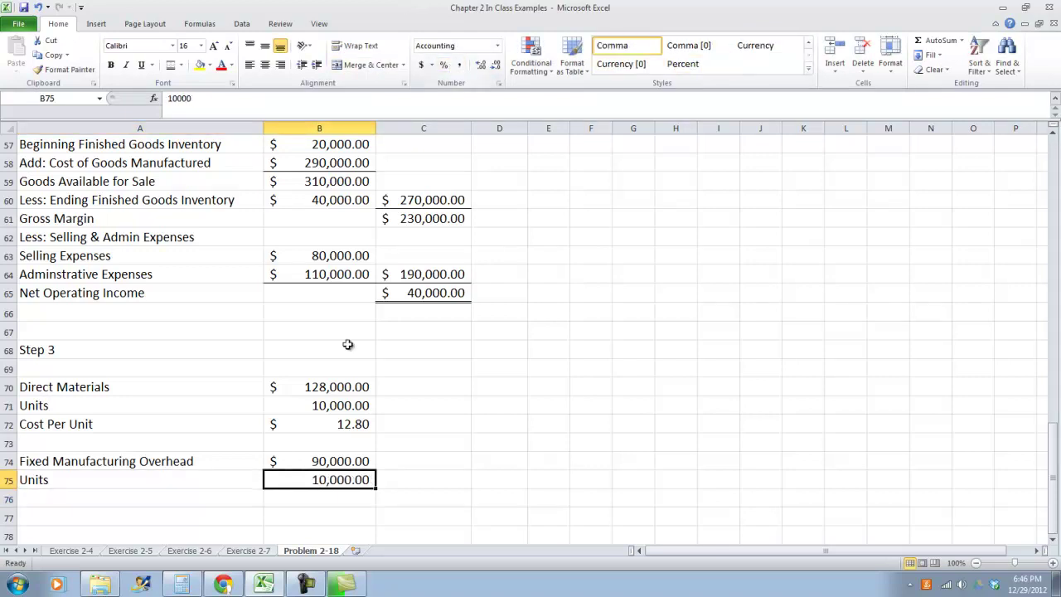
Add the line "Cost per Unit" in A76 and calculate it in B76 with =B74/B75.
left_click(83, 502)
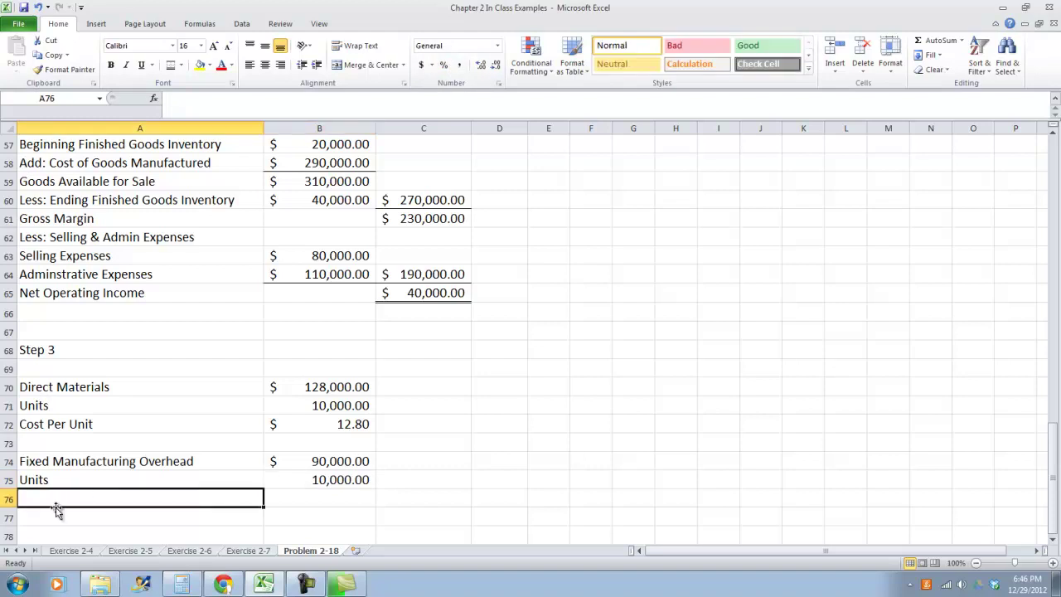
type("Cost")
key("BackSpace")
key("BackSpace")
key("BackSpace")
type("ois")
key("BackSpace")
key("BackSpace")
type("st per un")
key("BackSpace")
key("BackSpace")
type("Unit")
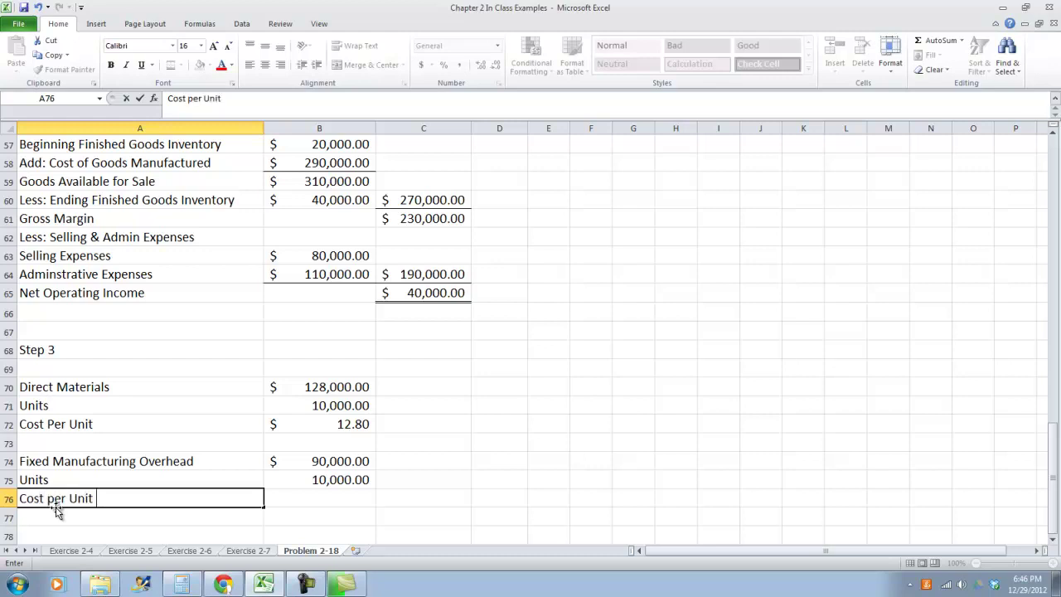
key("Tab")
type("=")
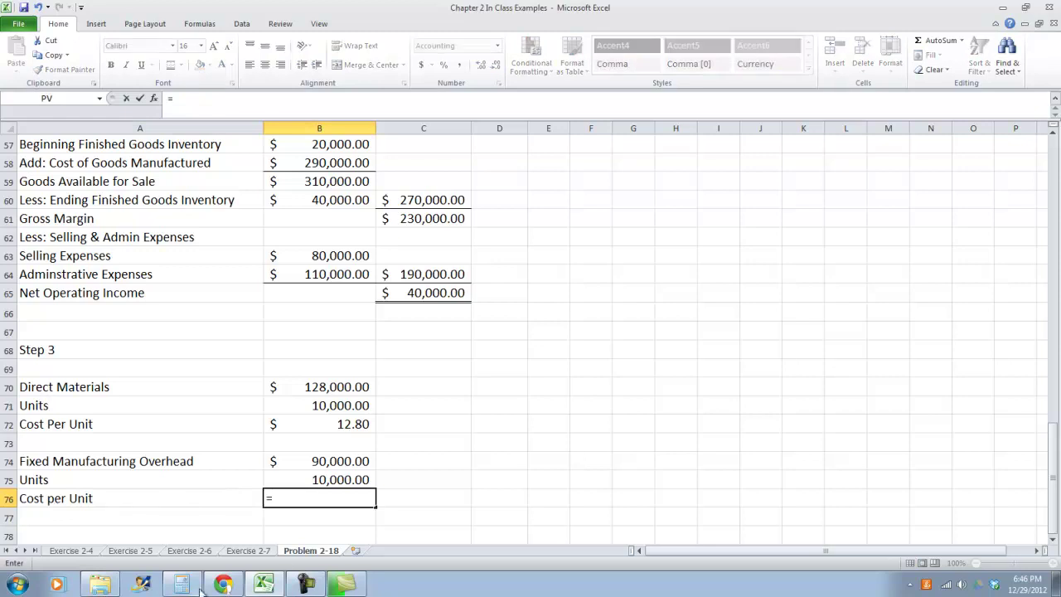
left_click(311, 464)
type("/")
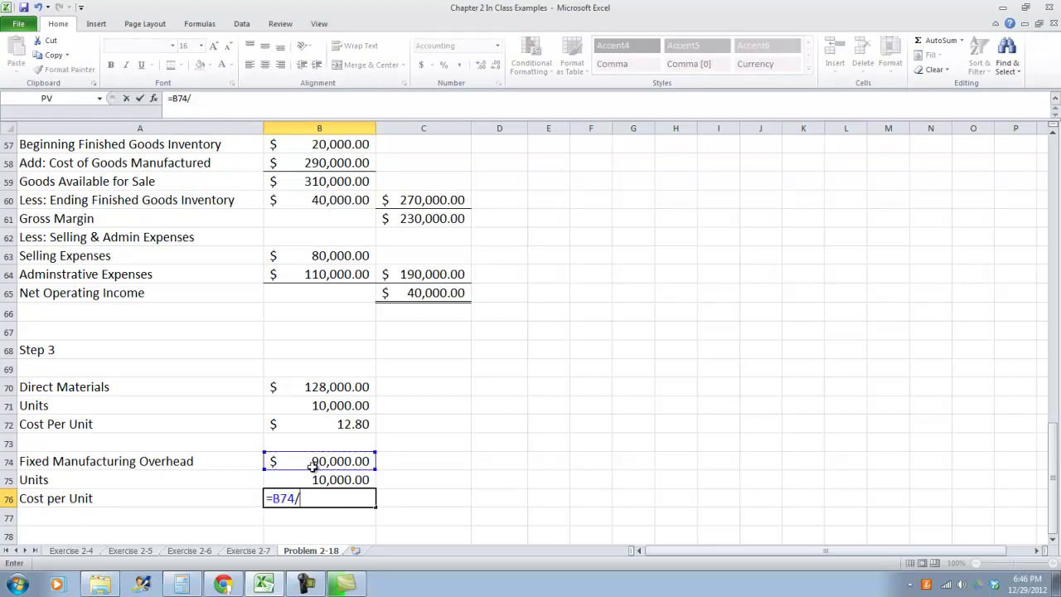
left_click(308, 479)
key("Tab")
left_click(289, 496)
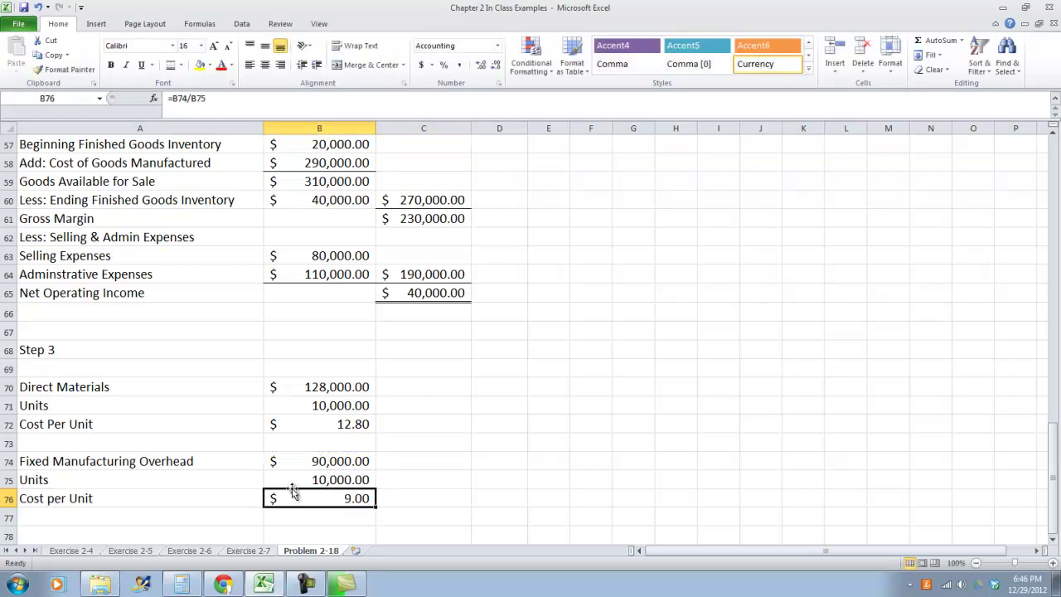
Make the "Step 3" heading in A68 bold and add a bold heading "Step 4" in A79.
scroll(305, 398, "down", 1)
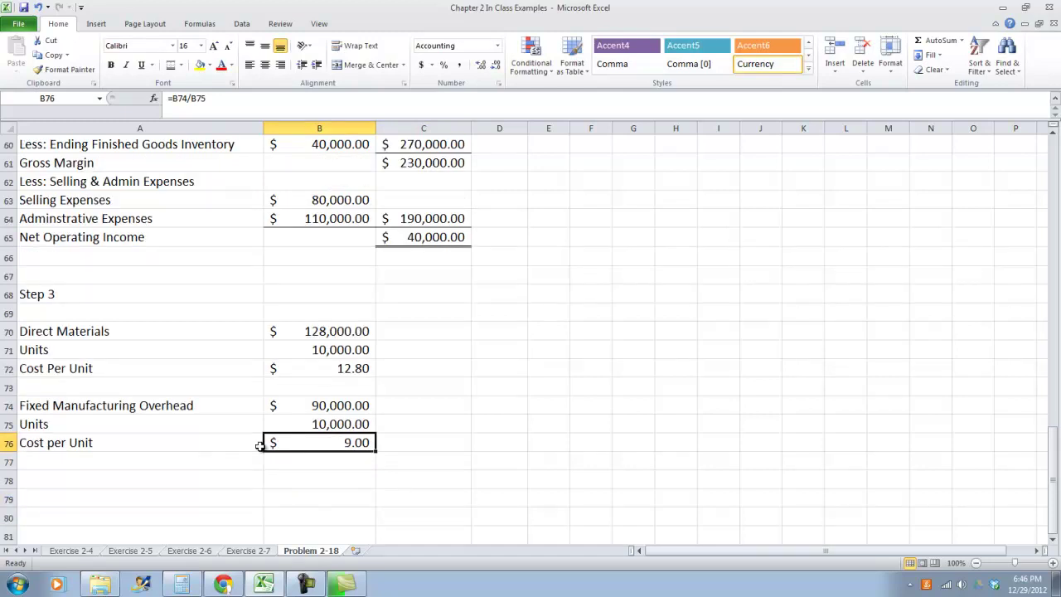
left_click(96, 290)
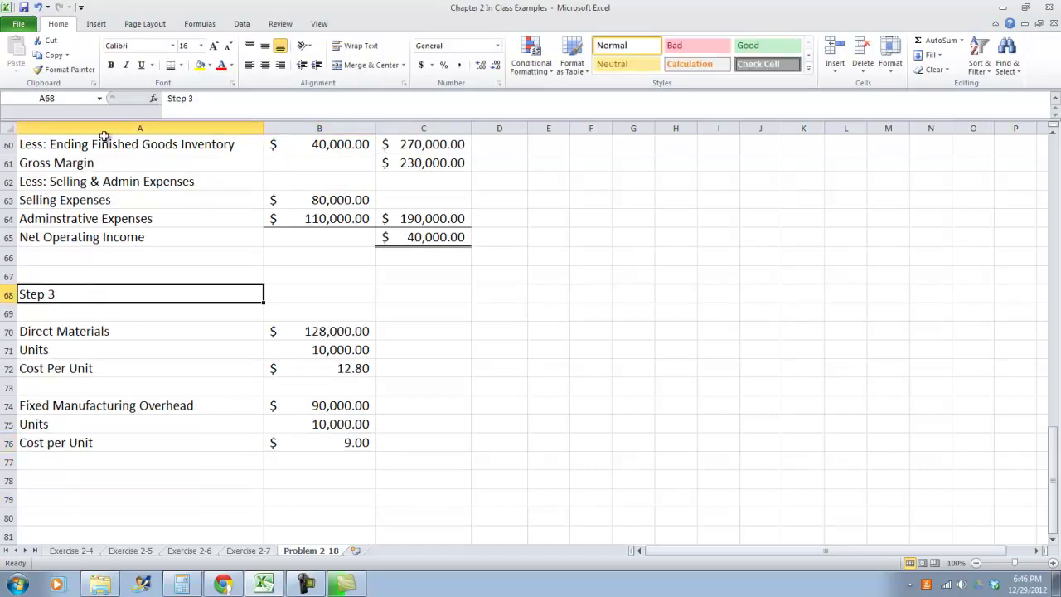
left_click(111, 65)
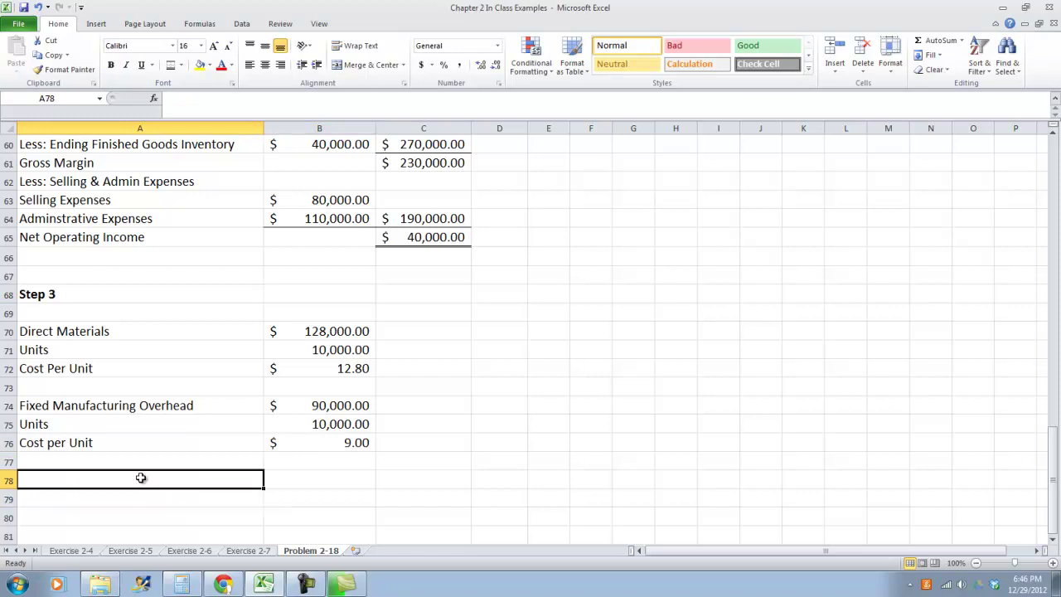
type("Step ")
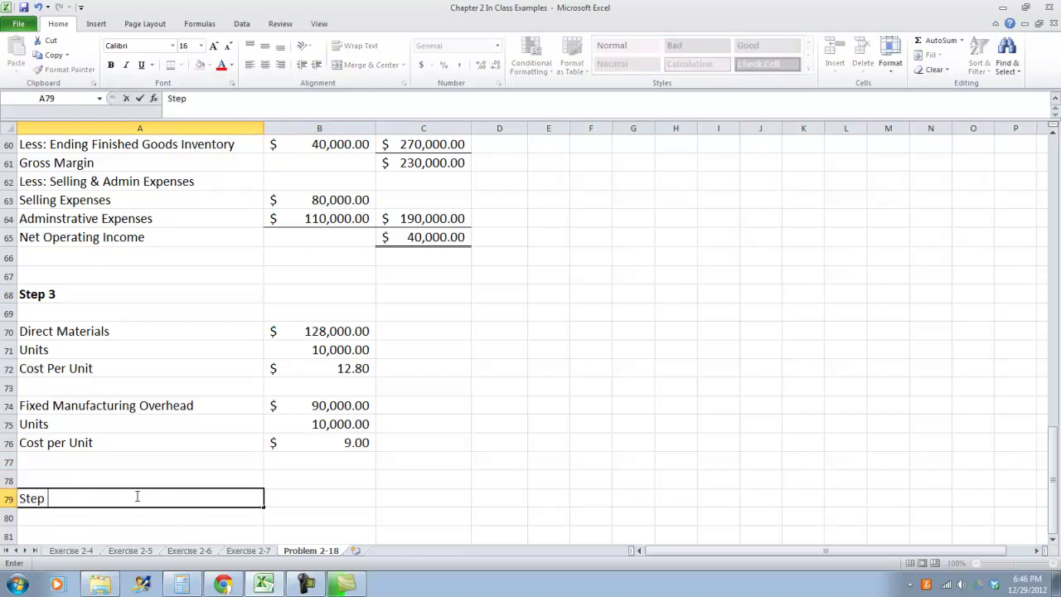
type("4")
key("Tab")
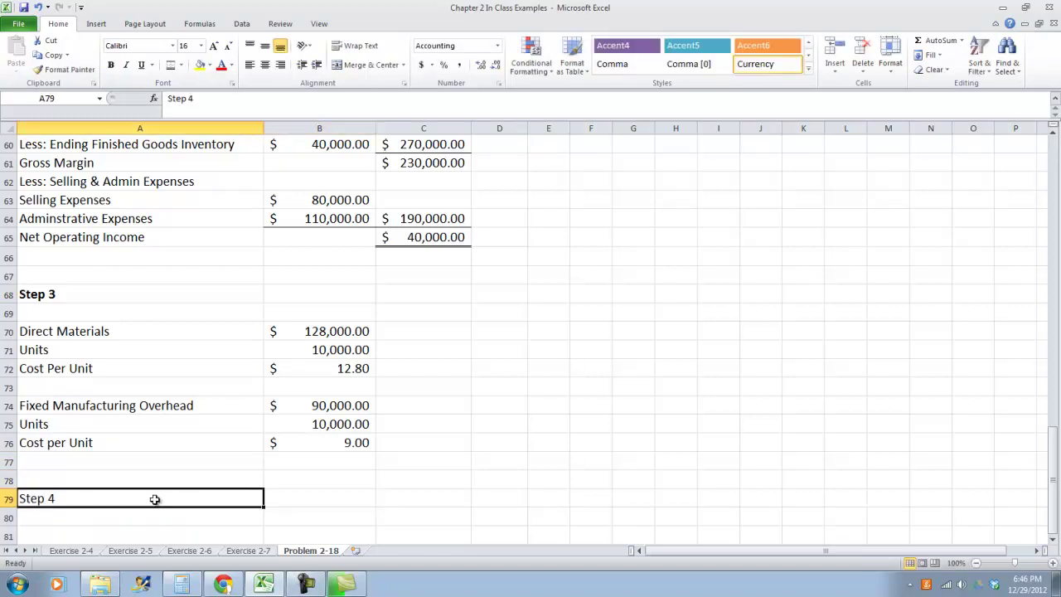
left_click(154, 500)
left_click(113, 66)
Add the line "Direct Materials Per Unit" in A81 and link B81 to the direct materials cost per unit in B72.
scroll(315, 436, "down", 1)
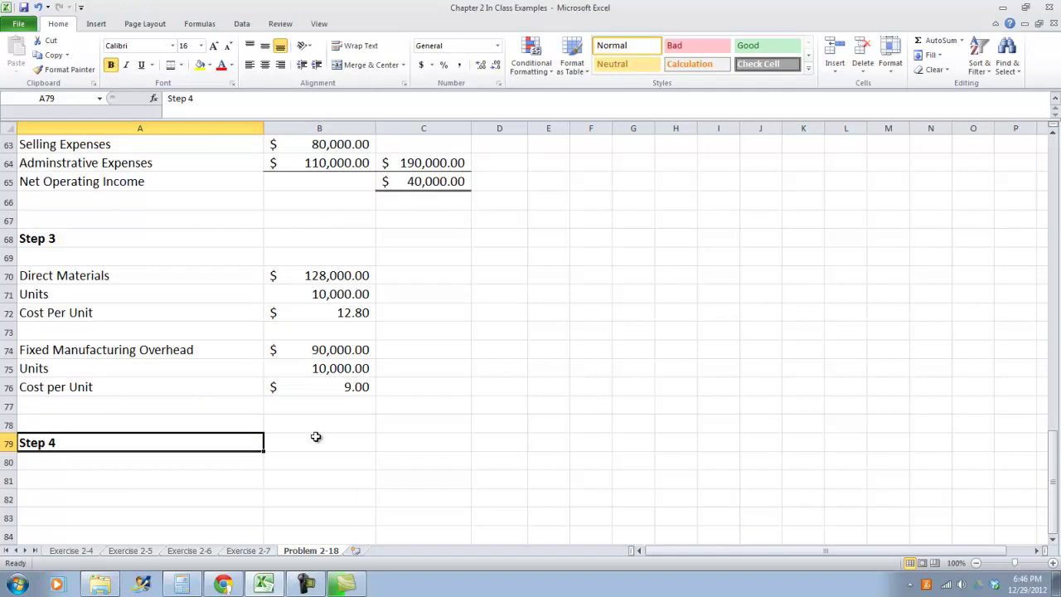
left_click(214, 480)
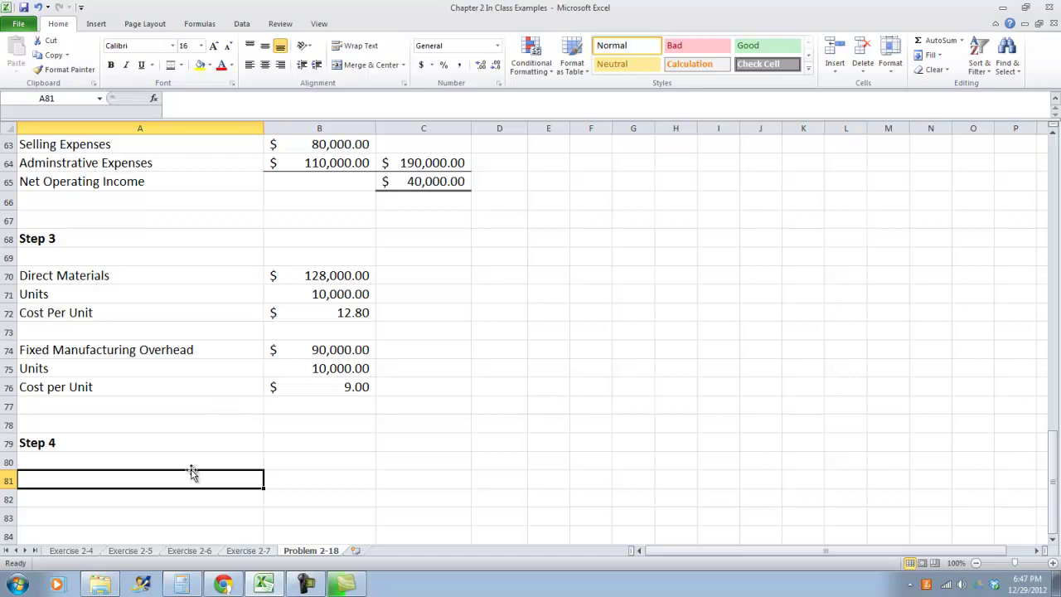
type("Direct Materials")
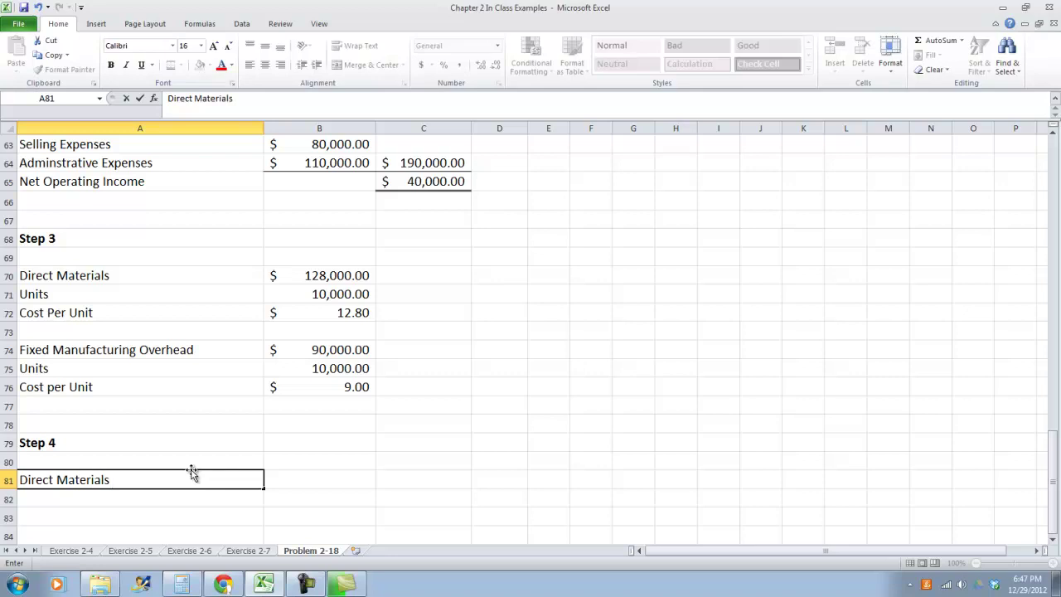
type(" Per Unit")
key("Tab")
type("1")
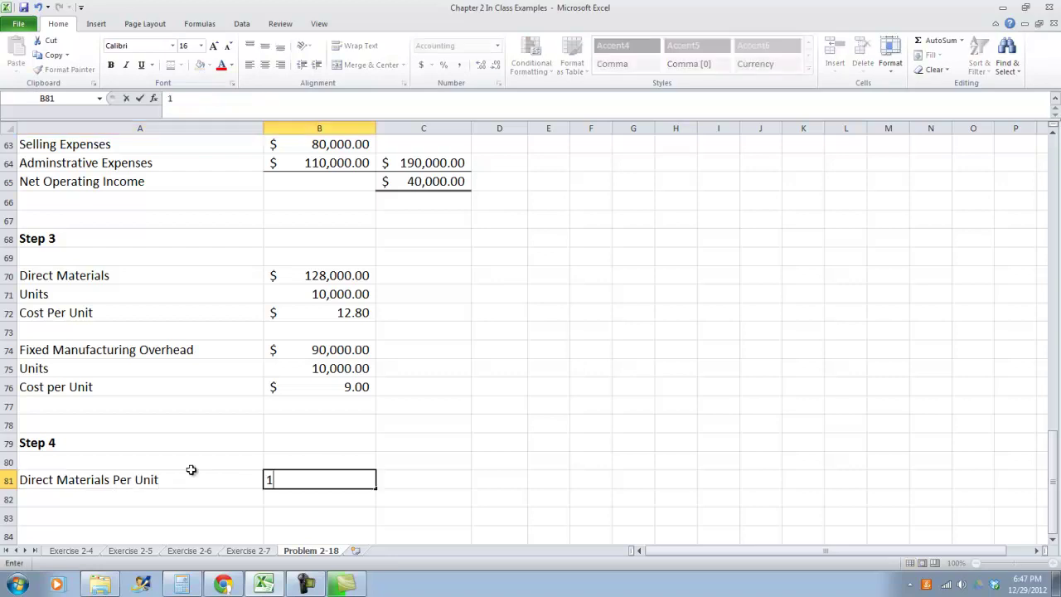
type("2.80")
key("Tab")
key("Left")
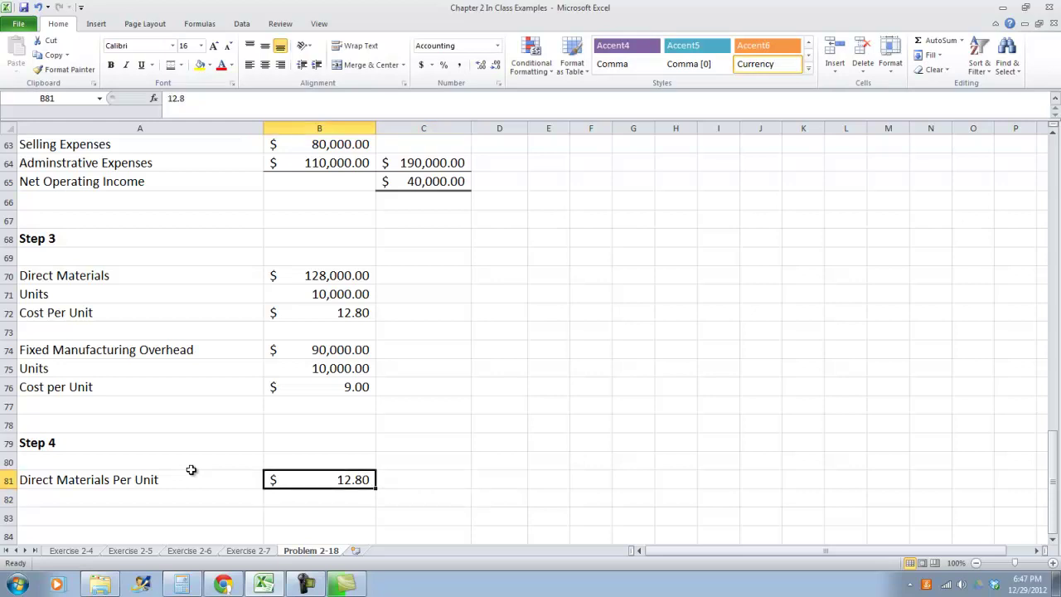
type("=")
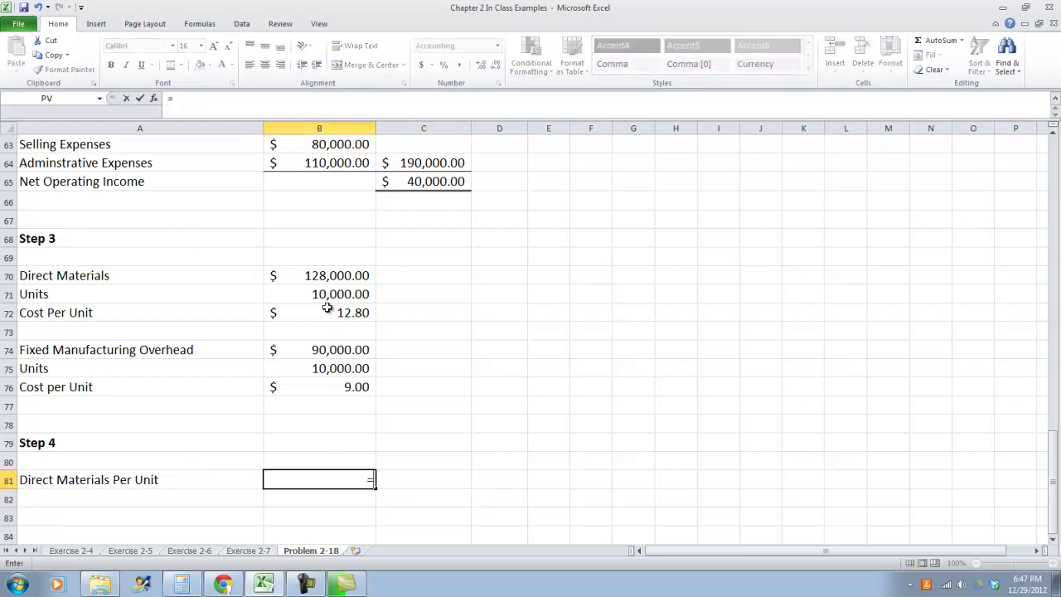
left_click(325, 312)
key("Return")
key("Left")
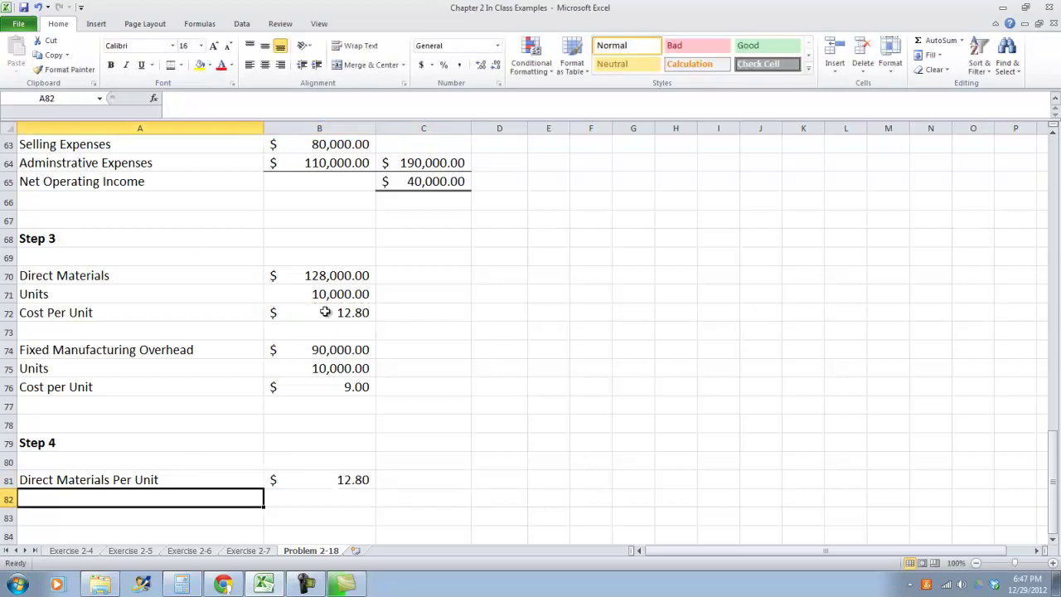
type("Total ")
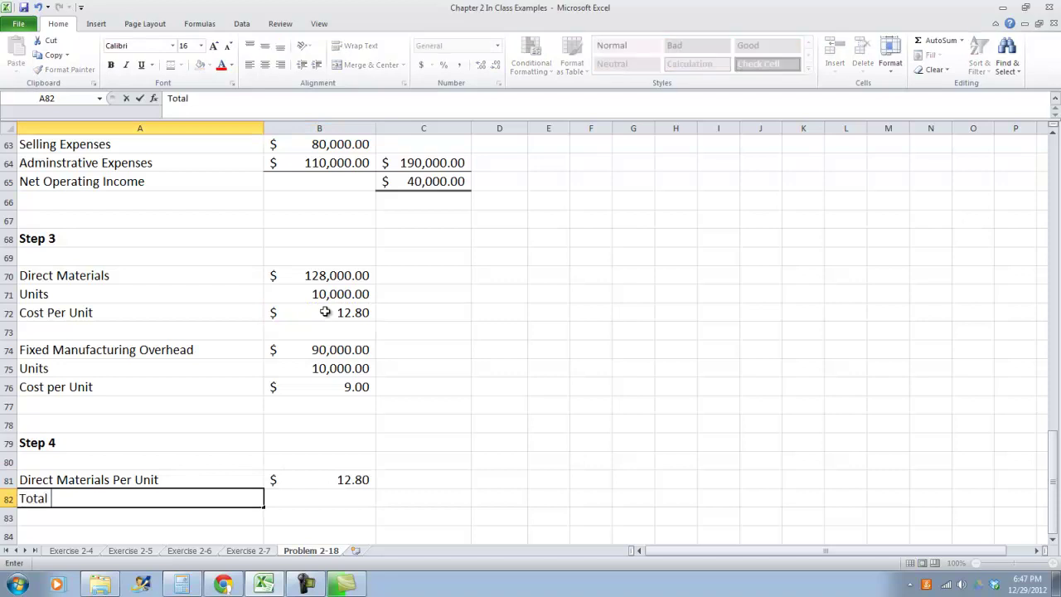
type("Direct")
type("al")
key("BackSpace")
type("Materi")
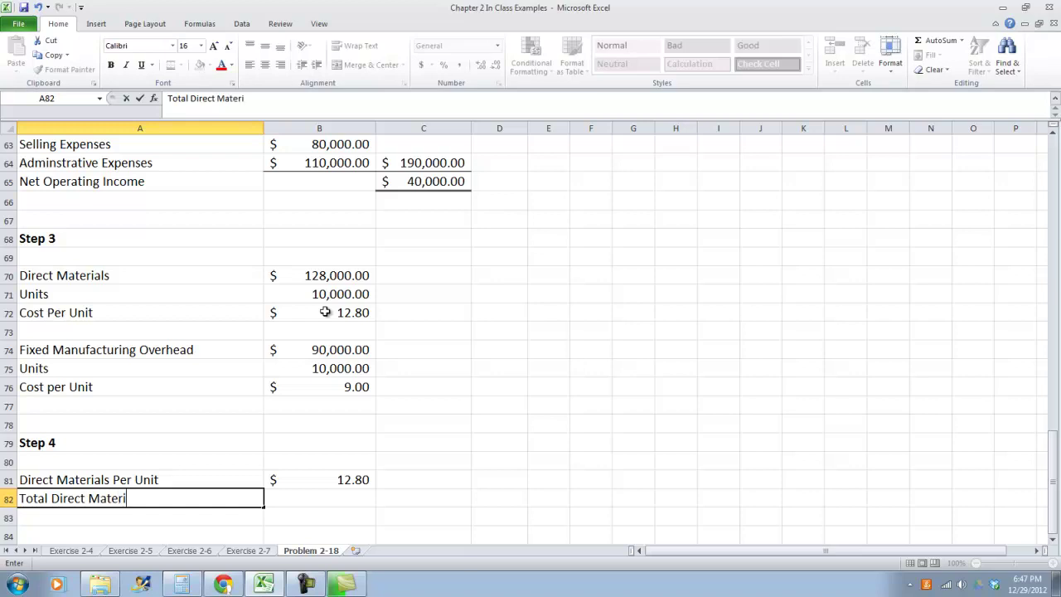
type("als Cost")
key("Return")
key("Return")
key("Up")
key("Up")
Replace the label in A82 with "Number of Units" and enter 15000 in B82.
type("N")
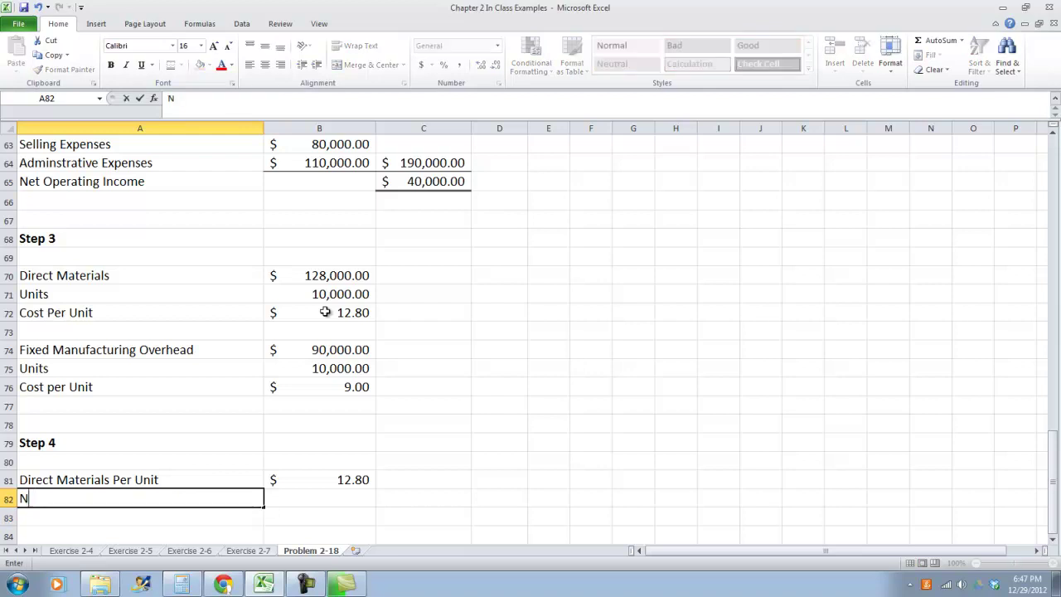
type("umber of Units")
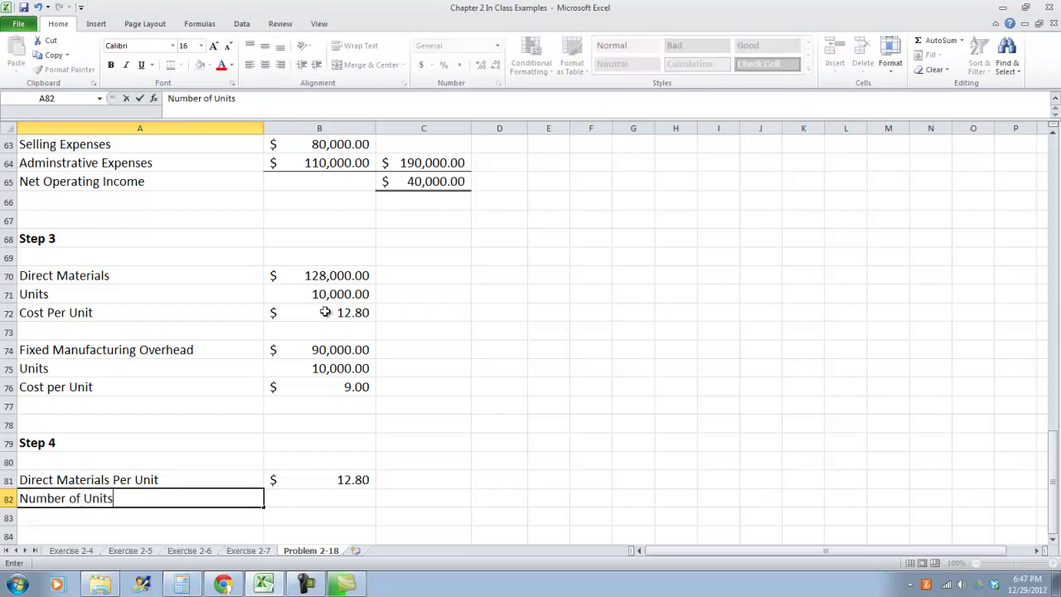
key("Tab")
type("150000")
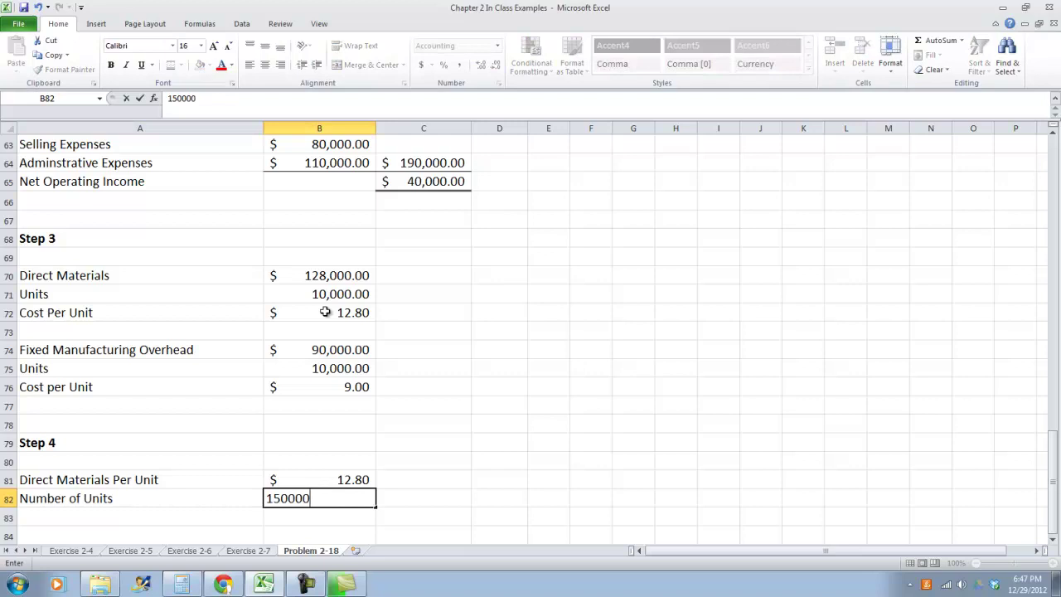
key("Return")
key("Up")
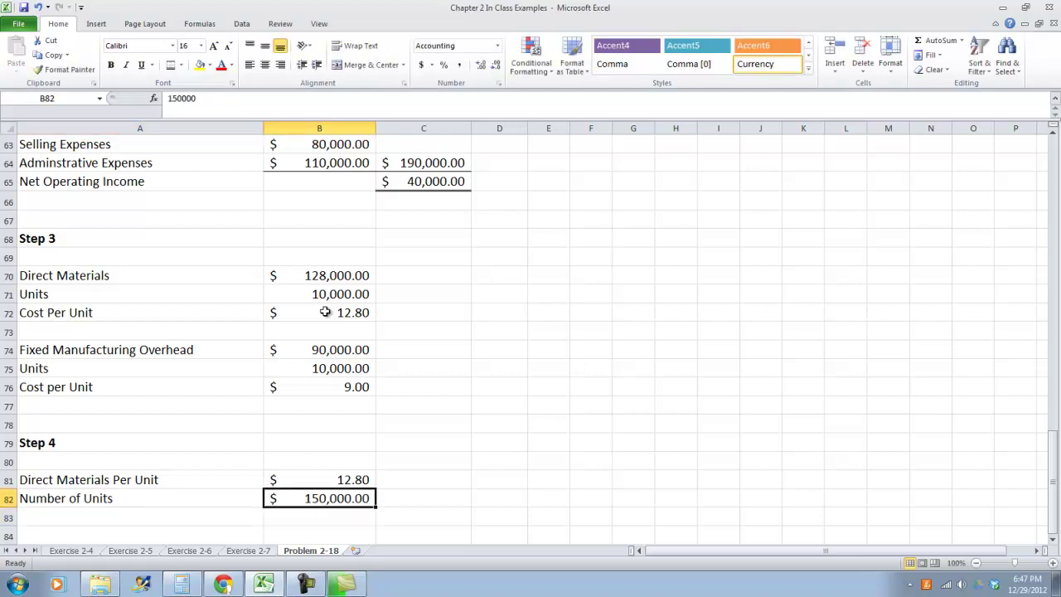
type("1500")
key("Return")
key("Up")
type("15000")
key("Return")
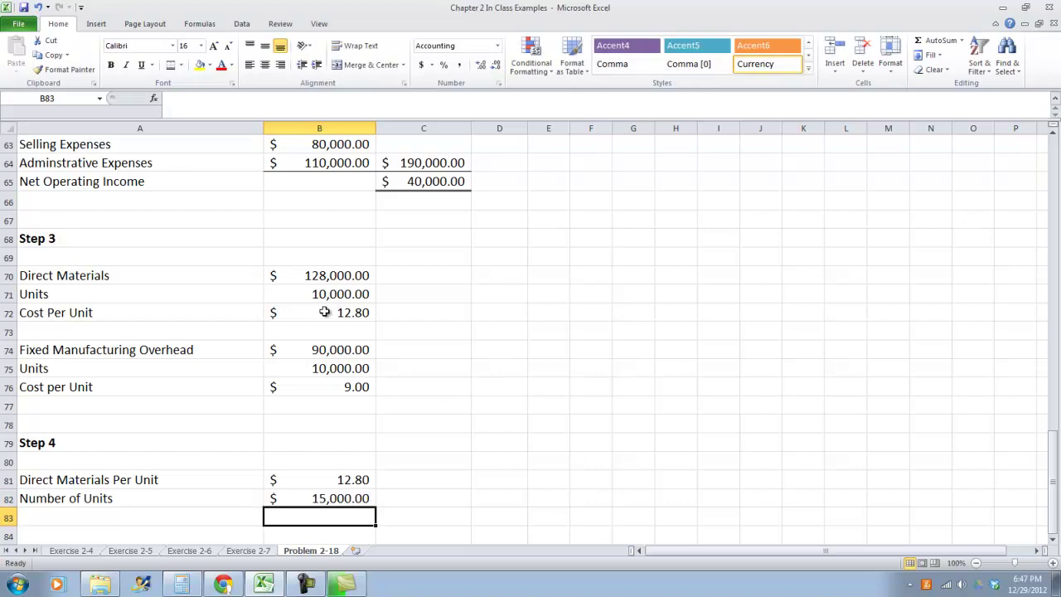
Apply comma style to the number of units in B82 and label A83 "Total Direct Material Costs".
left_click(329, 499)
left_click(460, 64)
left_click(184, 521)
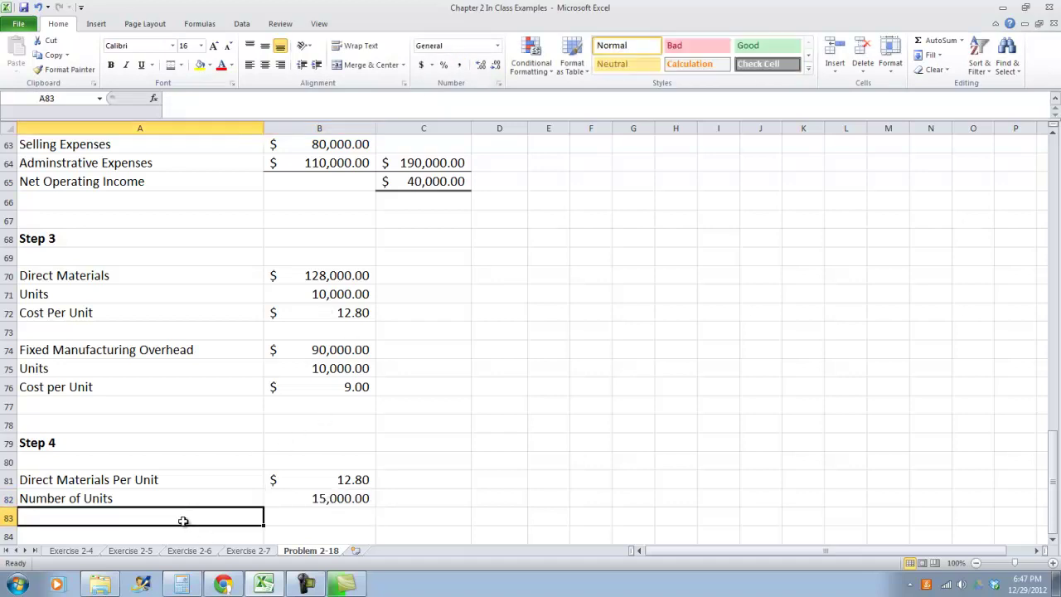
type("Total Direct mater")
key("BackSpace")
key("BackSpace")
key("BackSpace")
key("BackSpace")
key("BackSpace")
type("Material Costs")
key("Tab")
Calculate the total direct material costs in B83 with =B81*B82.
type("=")
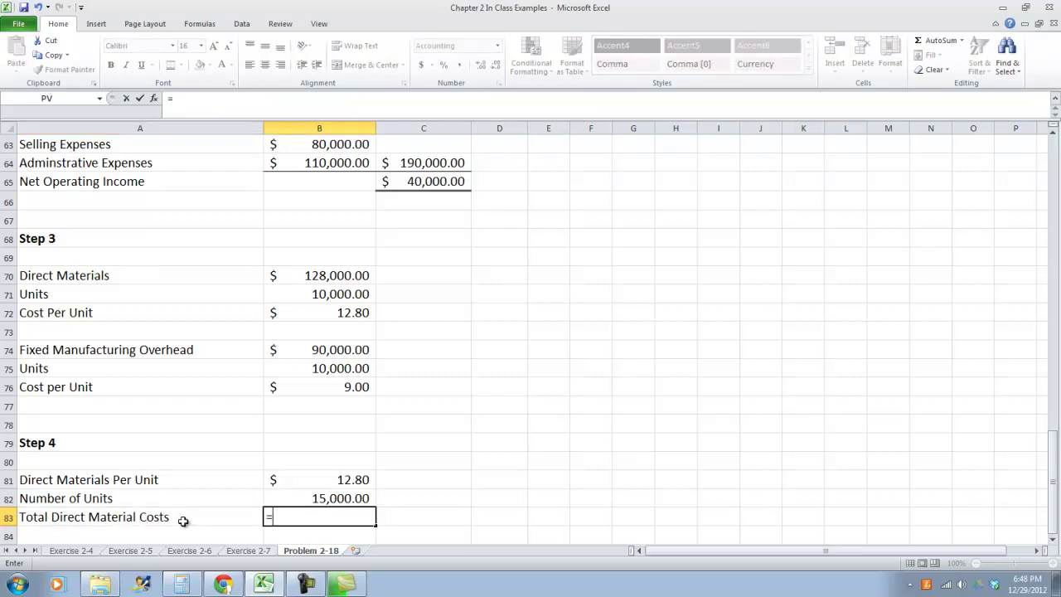
left_click(286, 482)
type("*")
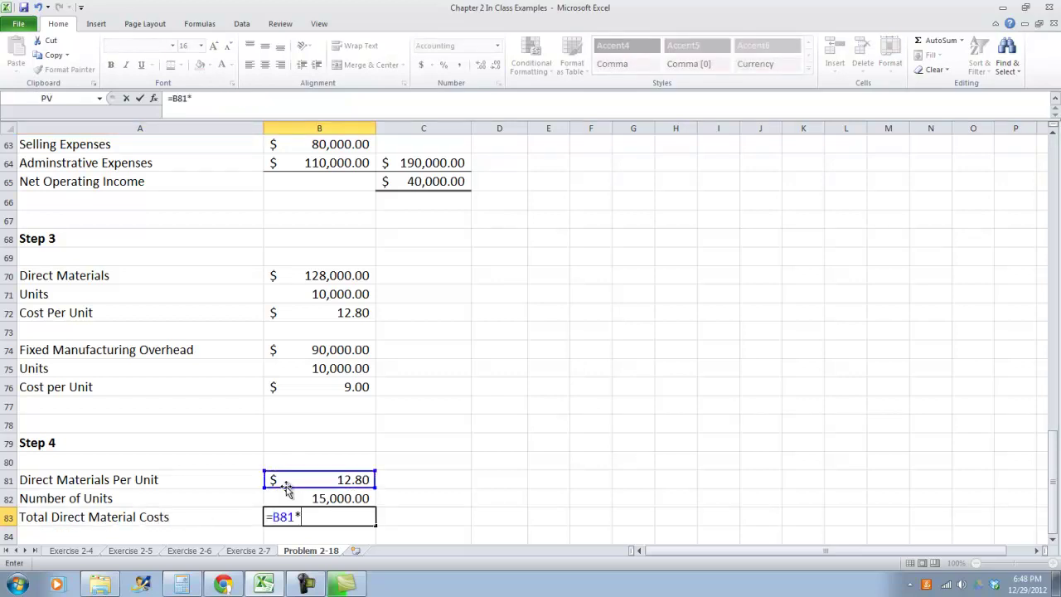
left_click(287, 498)
key("Return")
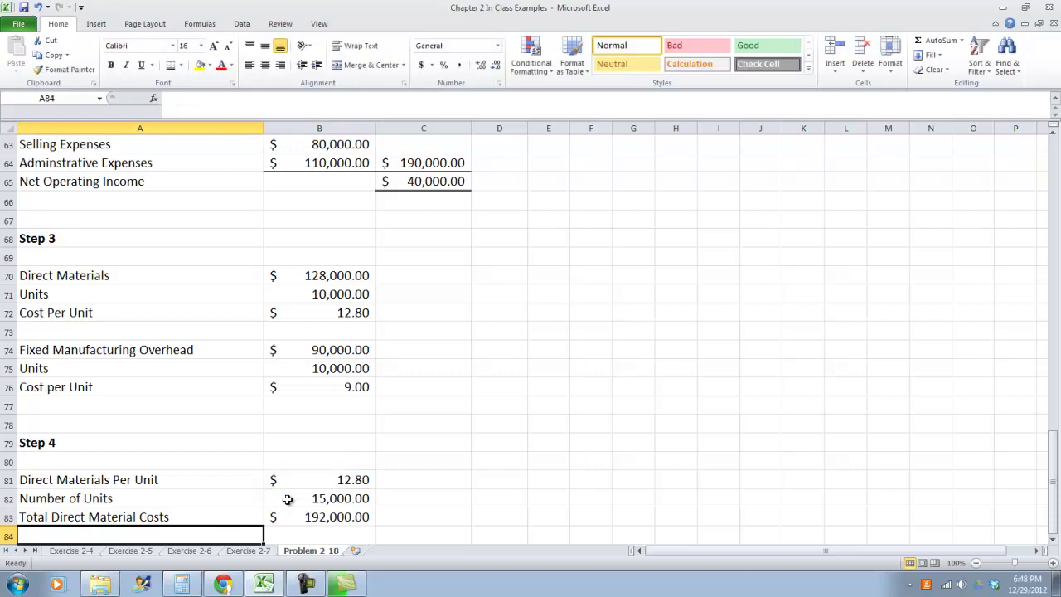
key("Return")
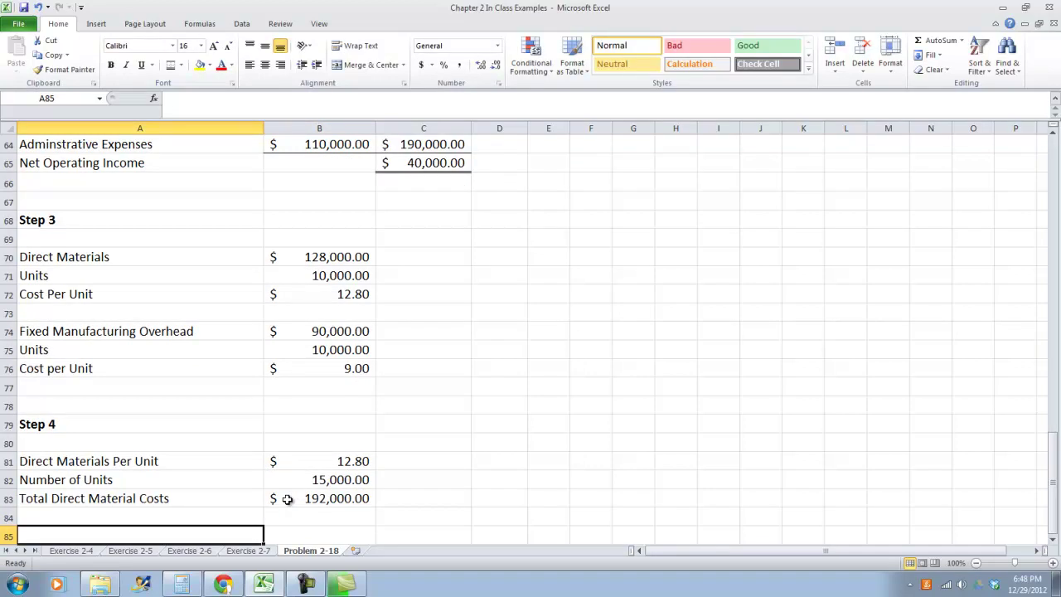
Compare the direct materials total and per-unit cost in Step 4 with the direct materials total in Step 3.
left_click(344, 500)
left_click(324, 256)
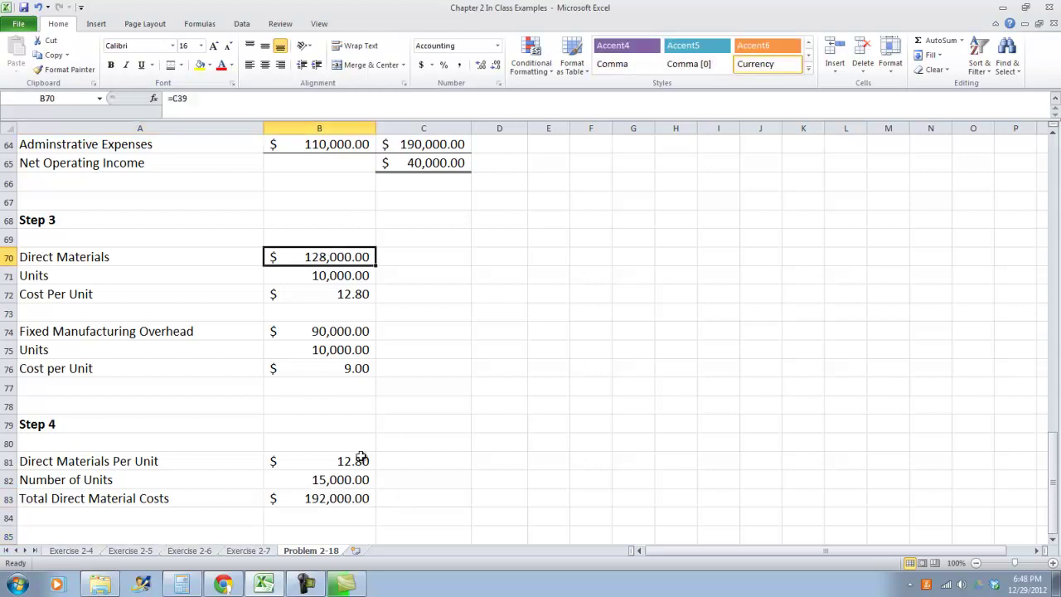
left_click(359, 500)
key("Up")
left_click(233, 516)
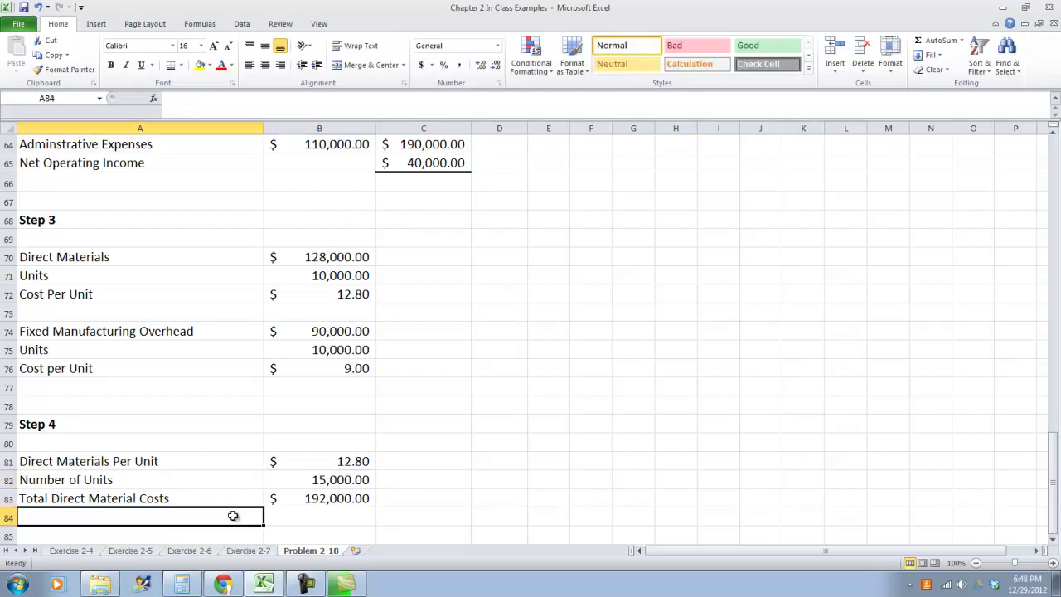
left_click(323, 498)
left_click(322, 461)
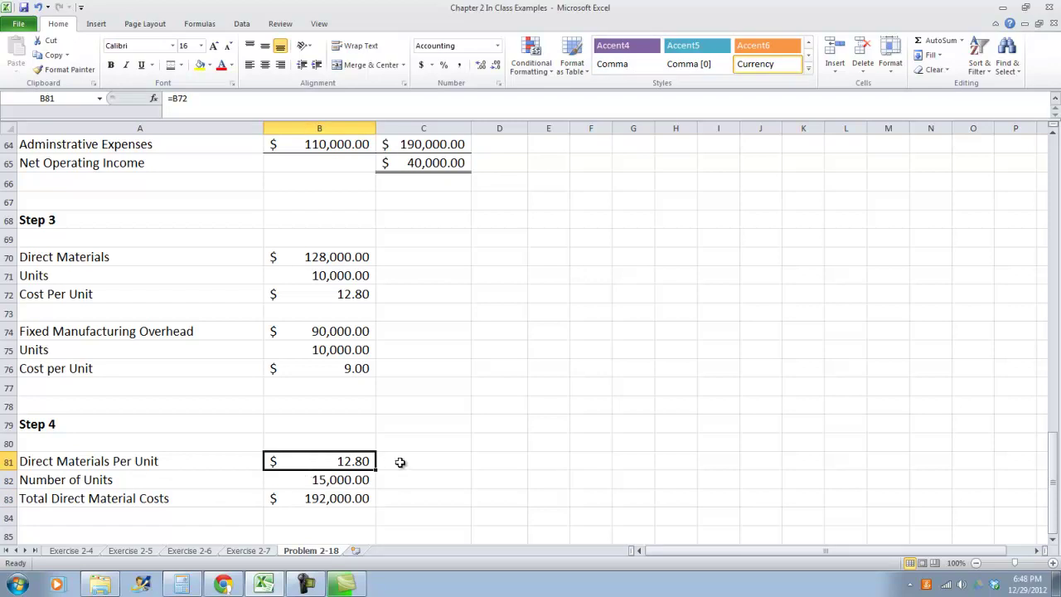
left_click(192, 518)
Enter the note "Cost per unit is constant" in C81 beside the direct materials per unit.
scroll(191, 518, "down", 1)
left_click(448, 403)
type("Cost")
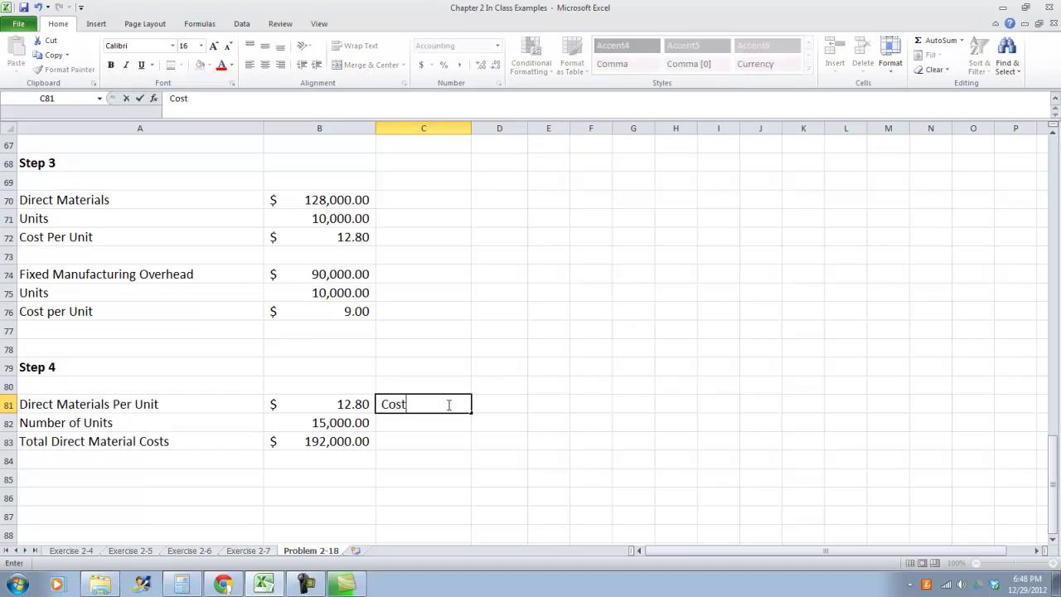
type(" per unit is constatn")
key("BackSpace")
key("BackSpace")
type("nstatn")
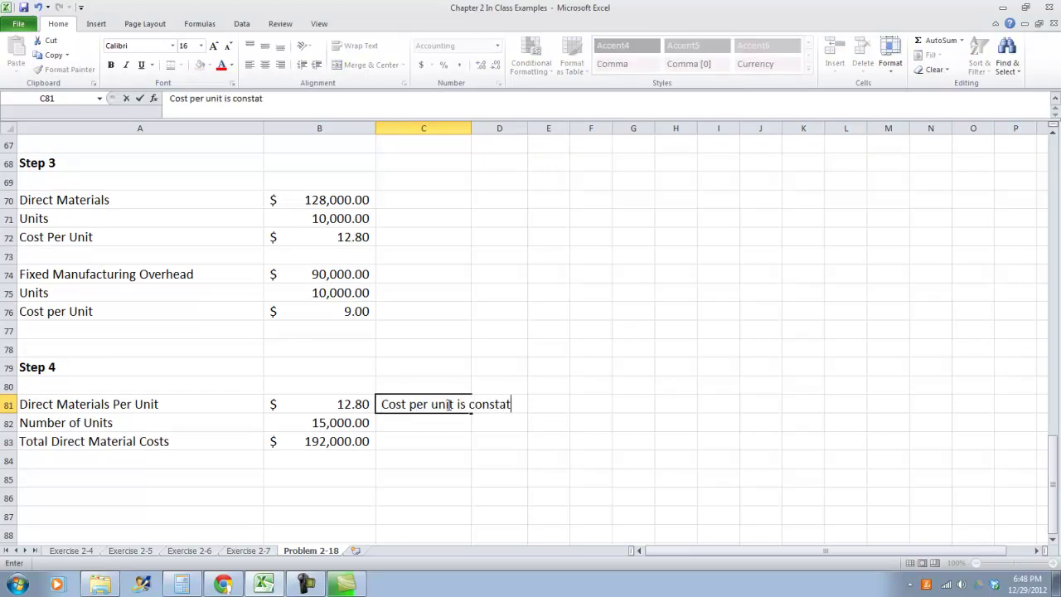
key("BackSpace")
key("BackSpace")
type("nt")
key("Return")
Enter the note "Total Cost varies" in C83 beside the total direct material costs.
key("Return")
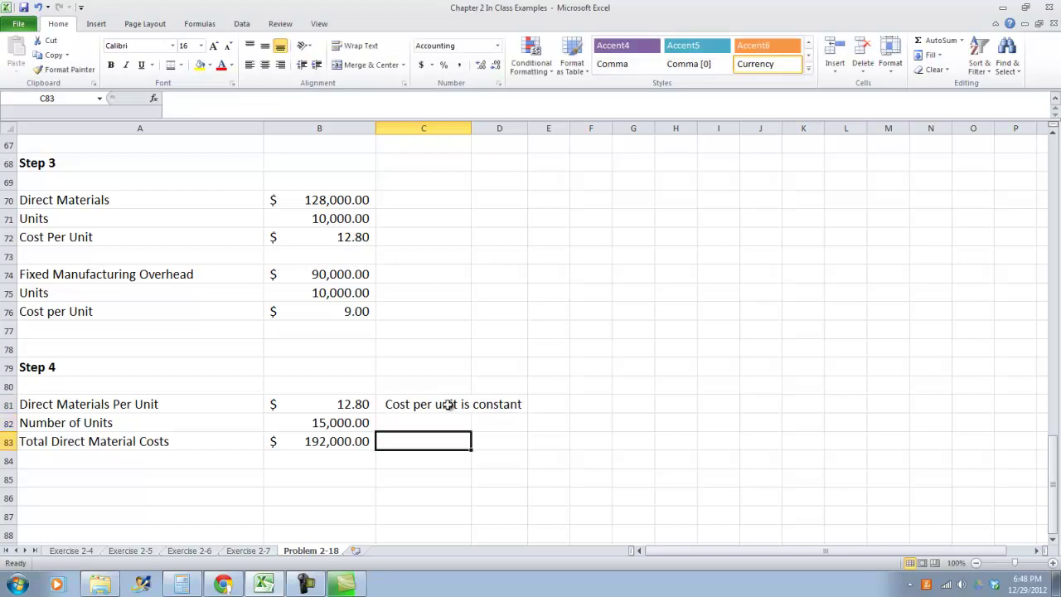
type("Total Cost")
key("BackSpace")
key("BackSpace")
key("BackSpace")
type("cos")
key("BackSpace")
key("BackSpace")
key("BackSpace")
type("os")
key("BackSpace")
key("BackSpace")
type("ost varies")
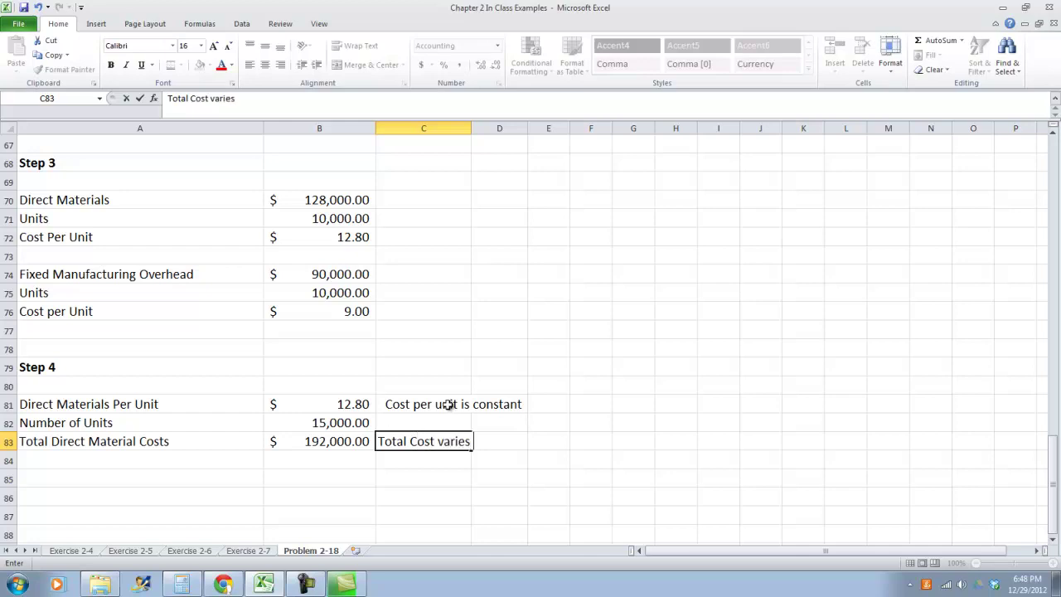
key("Return")
Add the line "Fixed Manufacturing Overhead" in A85 with the amount 90000 in B85.
key("Right")
key("Down")
key("Left")
key("Left")
key("Left")
type("Fix")
key("BackSpace")
key("BackSpace")
type("iex")
key("BackSpace")
key("BackSpace")
type("x")
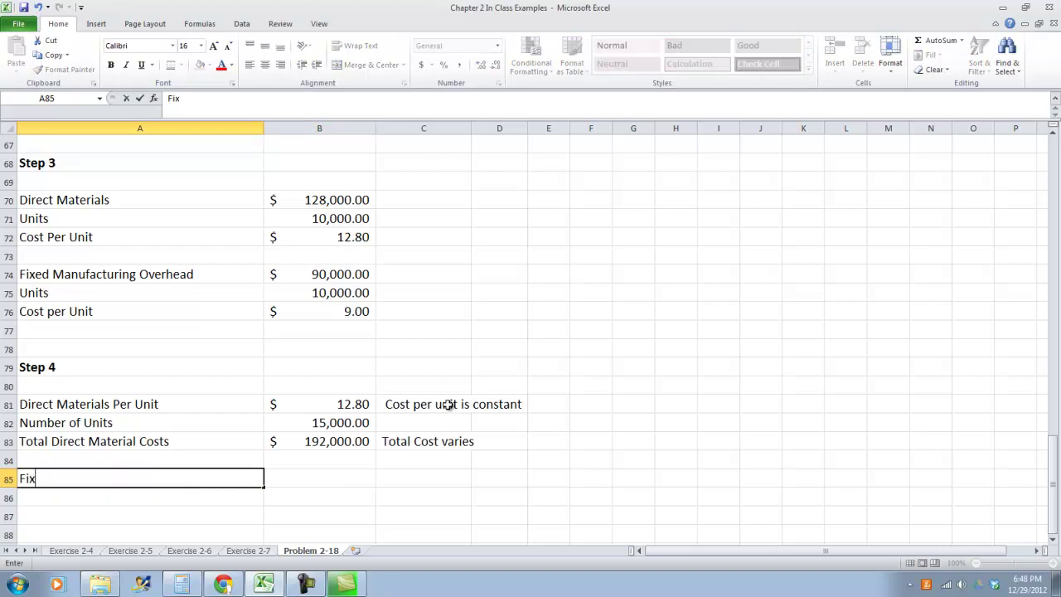
type("ed Manufact")
key("BackSpace")
type("uring")
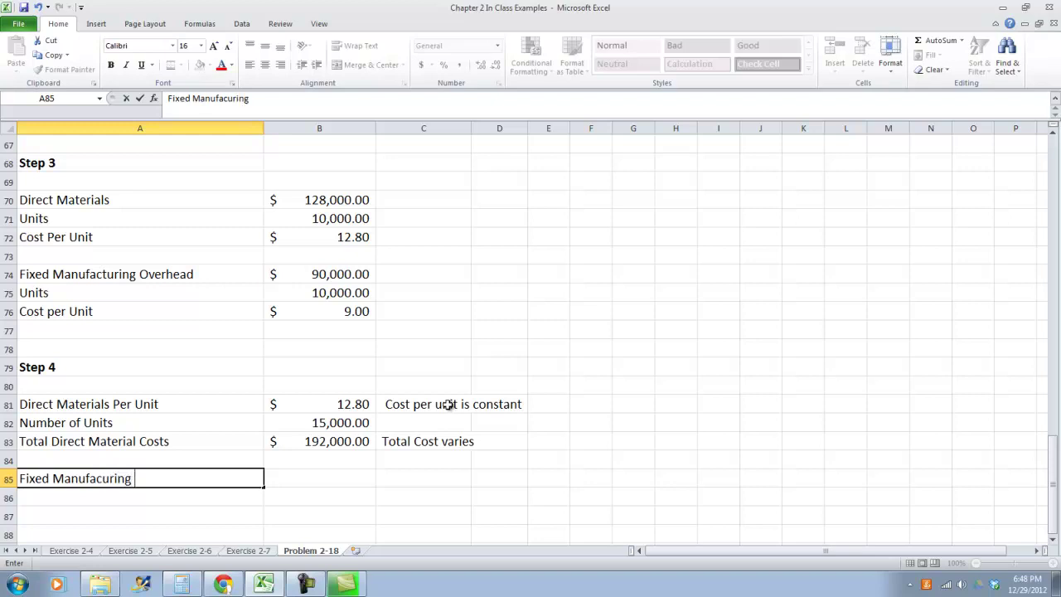
key("BackSpace")
key("BackSpace")
key("BackSpace")
key("BackSpace")
key("BackSpace")
key("BackSpace")
type("turing Overe")
key("BackSpace")
key("BackSpace")
type("rhead")
key("Tab")
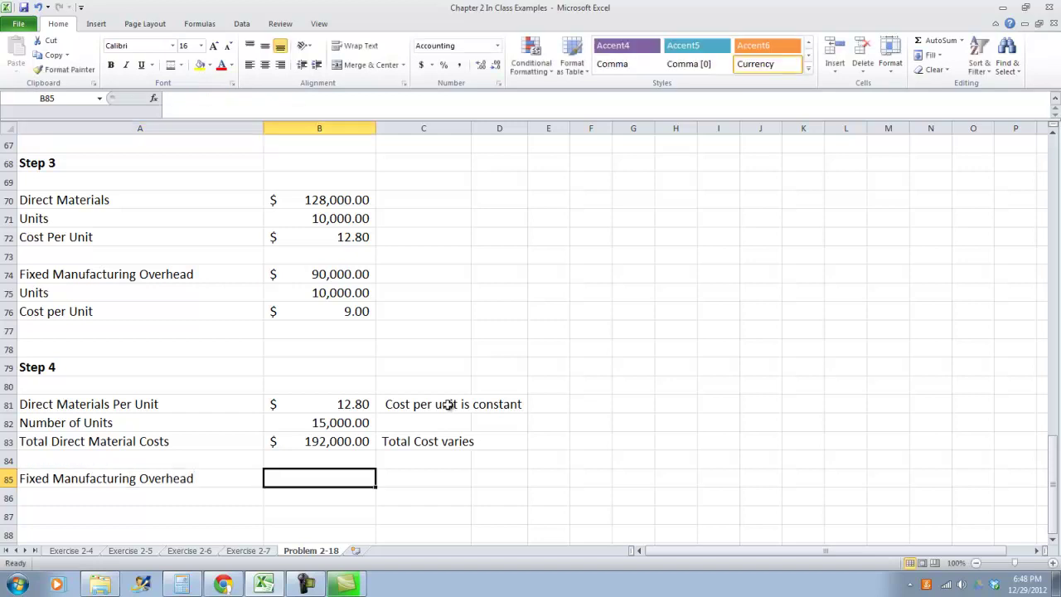
type("90000")
key("Return")
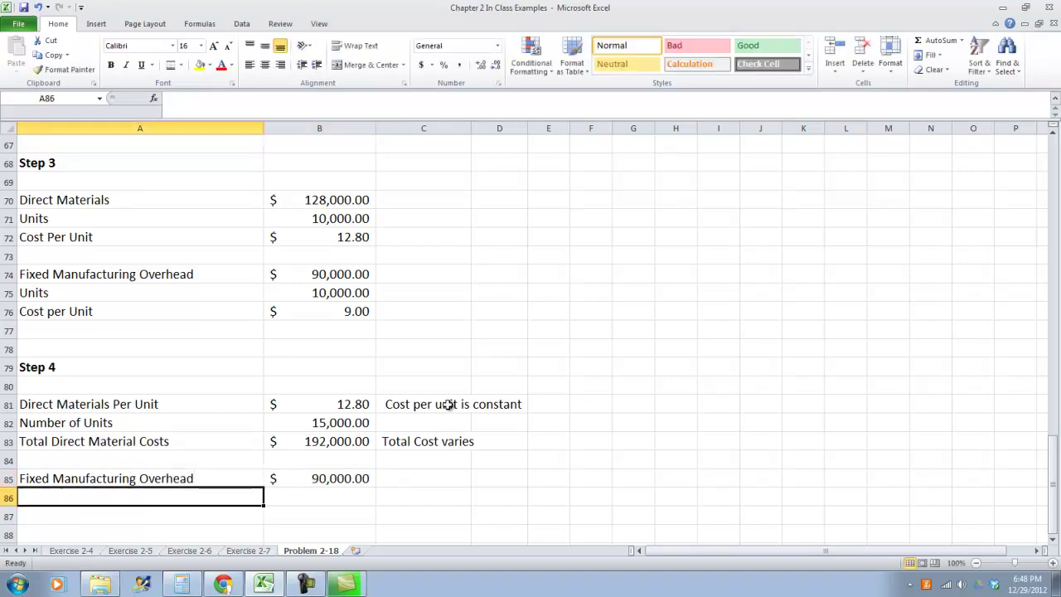
Add the line "Number Units" in A86 with 15000 in B86, formatted in comma style.
type("Number Units")
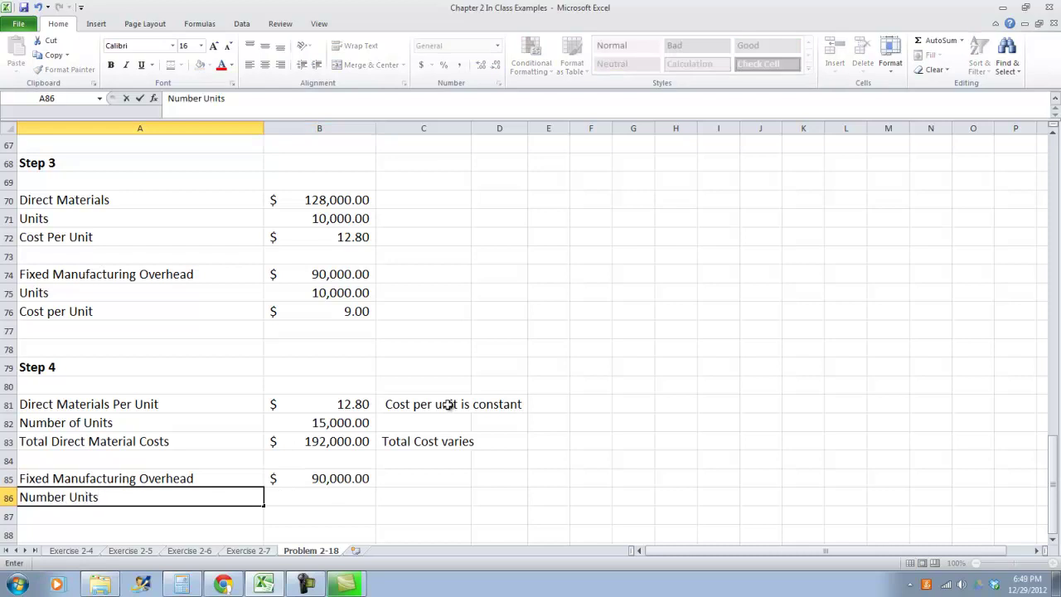
key("Tab")
type("15000")
key("Return")
key("Up")
key("Right")
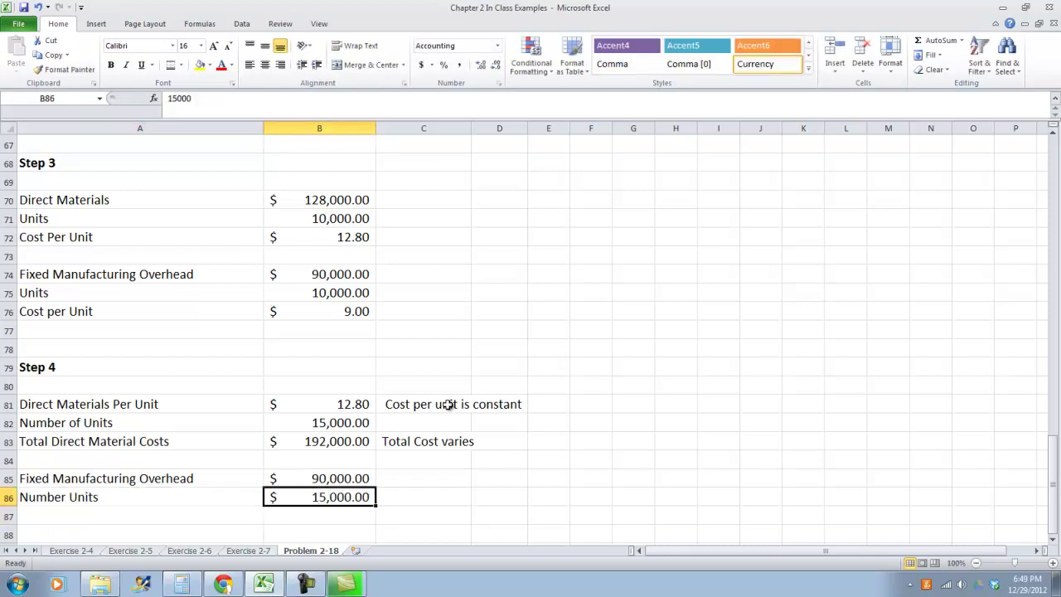
left_click(460, 65)
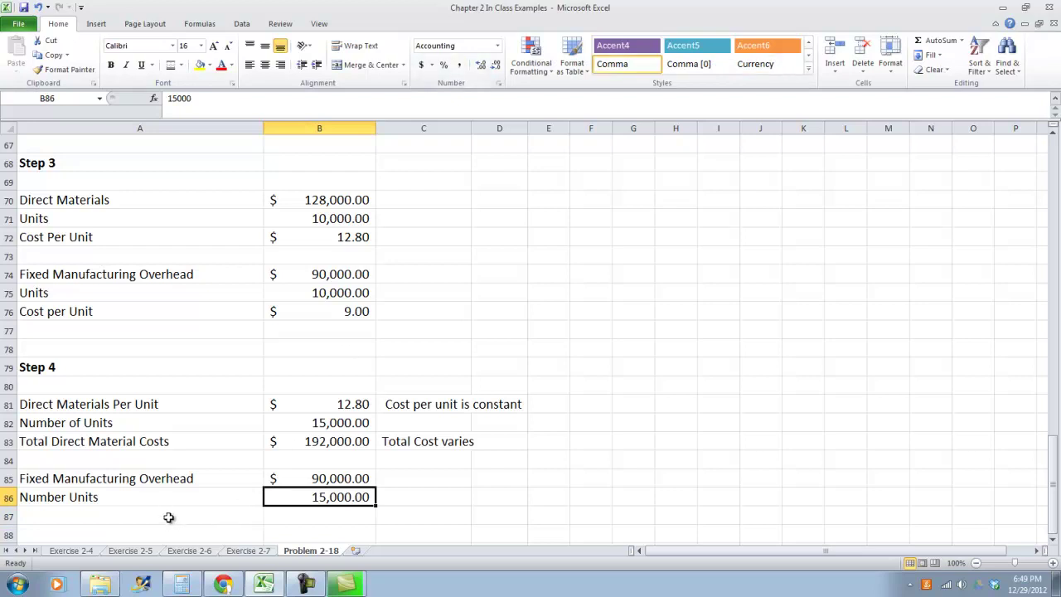
Add the line "Cost Per Unit" in A87 and calculate it in B87 with =B85/B86.
left_click(168, 516)
type("Cos")
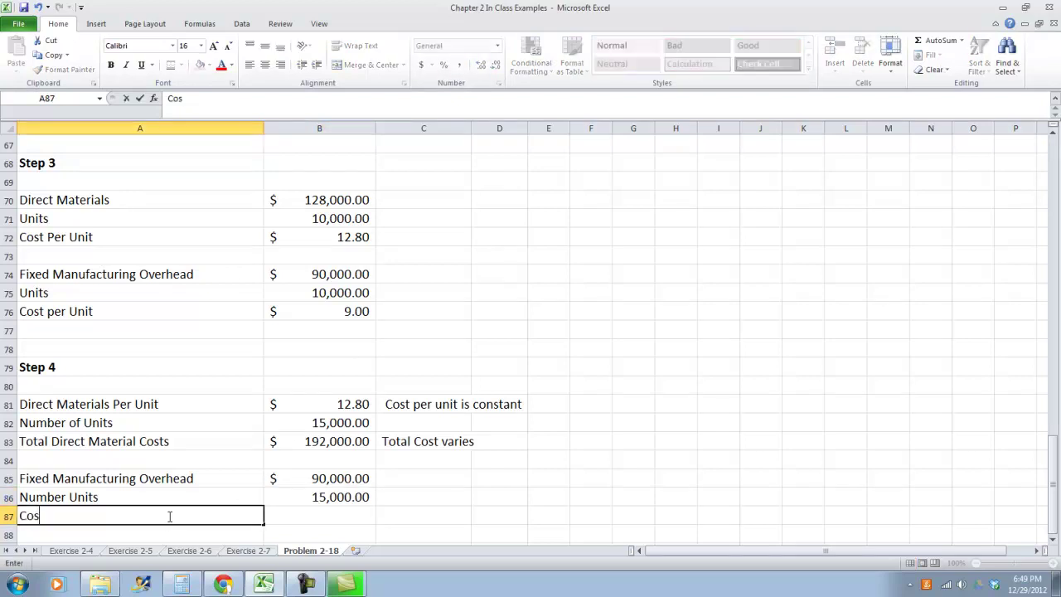
type("t Per Unit")
key("Tab")
type("=")
left_click(339, 479)
type("/")
left_click(324, 498)
key("Tab")
left_click(332, 513)
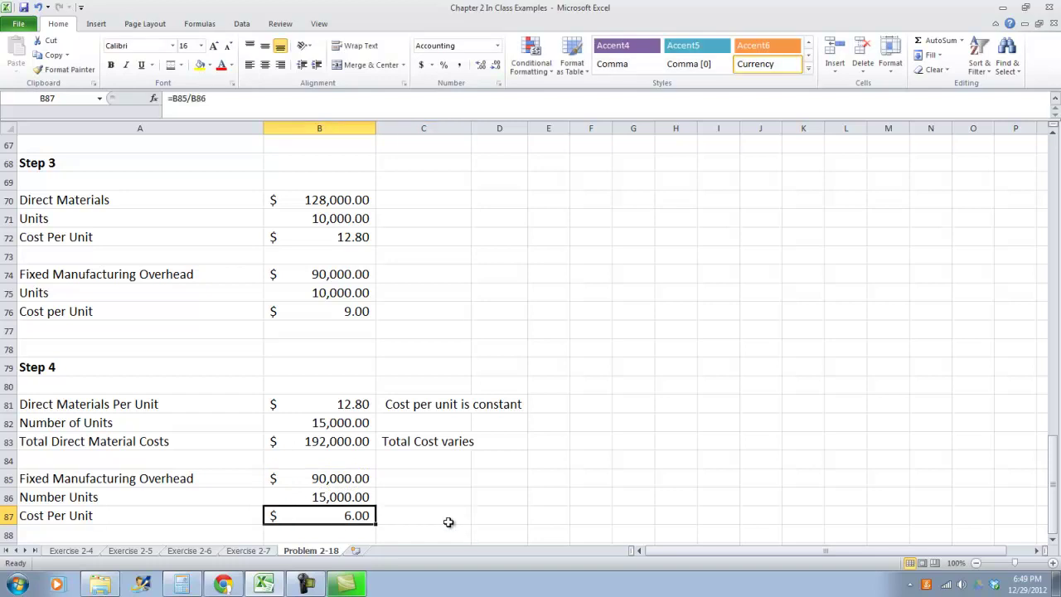
Enter the note "Total cost is constant" in C85 beside the fixed manufacturing overhead.
left_click(415, 480)
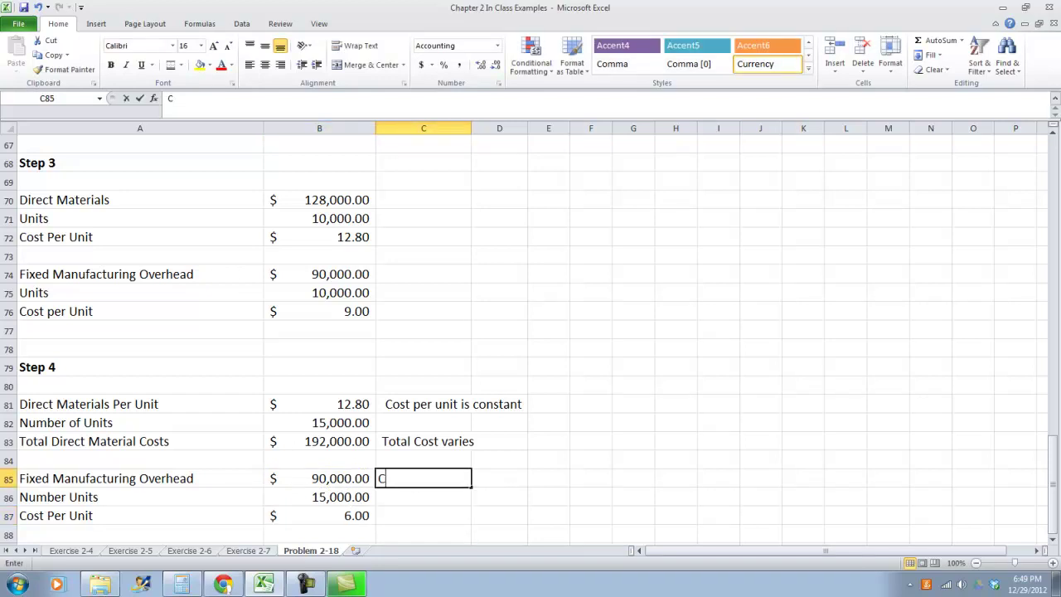
type("Cot")
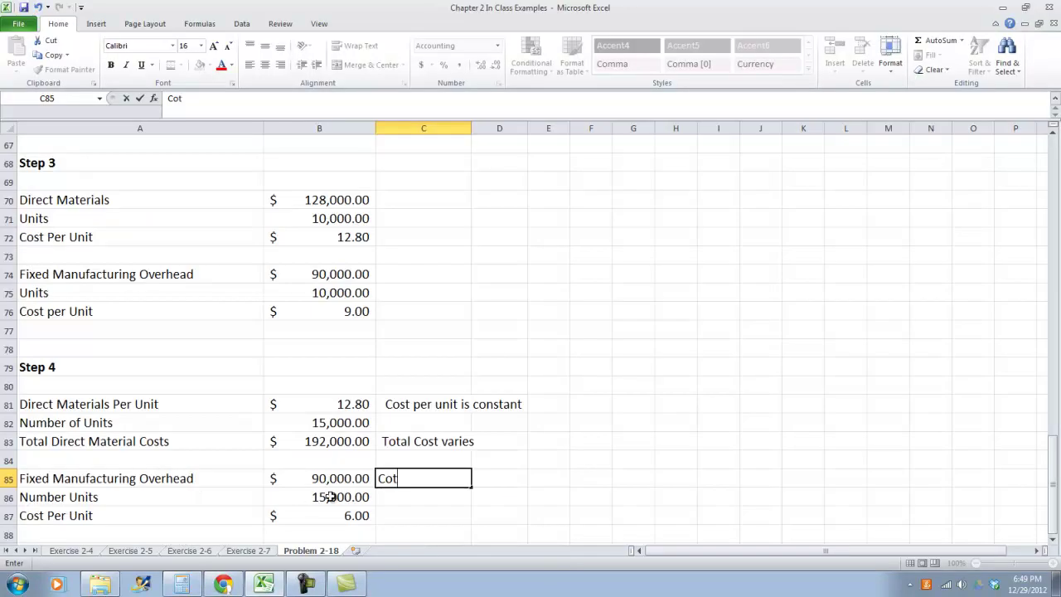
type("per uni")
key("BackSpace")
key("BackSpace")
key("BackSpace")
key("BackSpace")
key("BackSpace")
key("BackSpace")
key("BackSpace")
key("BackSpace")
key("BackSpace")
key("BackSpace")
key("BackSpace")
key("BackSpace")
key("BackSpace")
type("Total cost in")
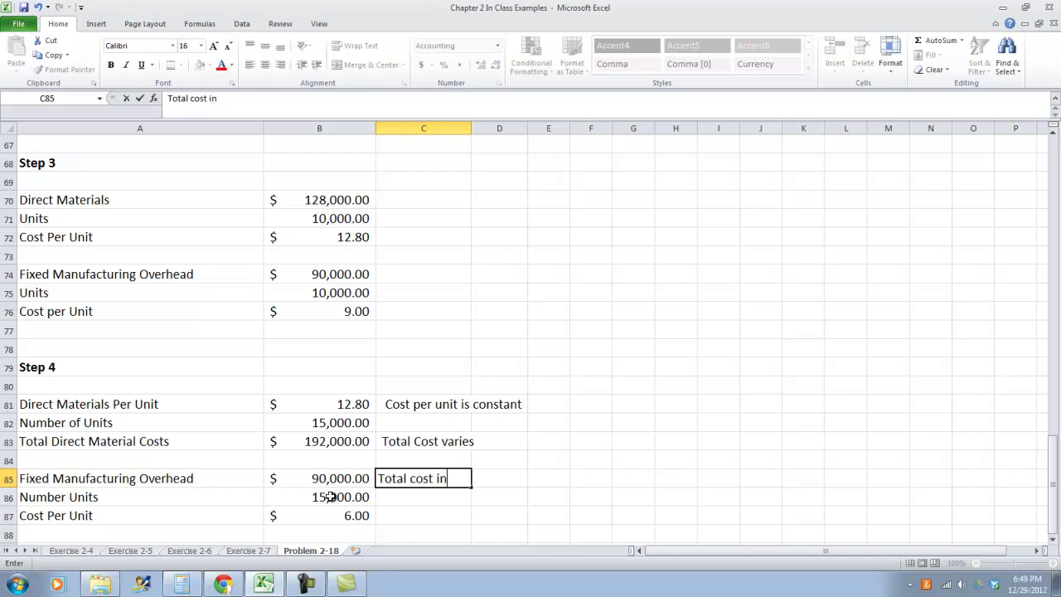
key("BackSpace")
type("s constant")
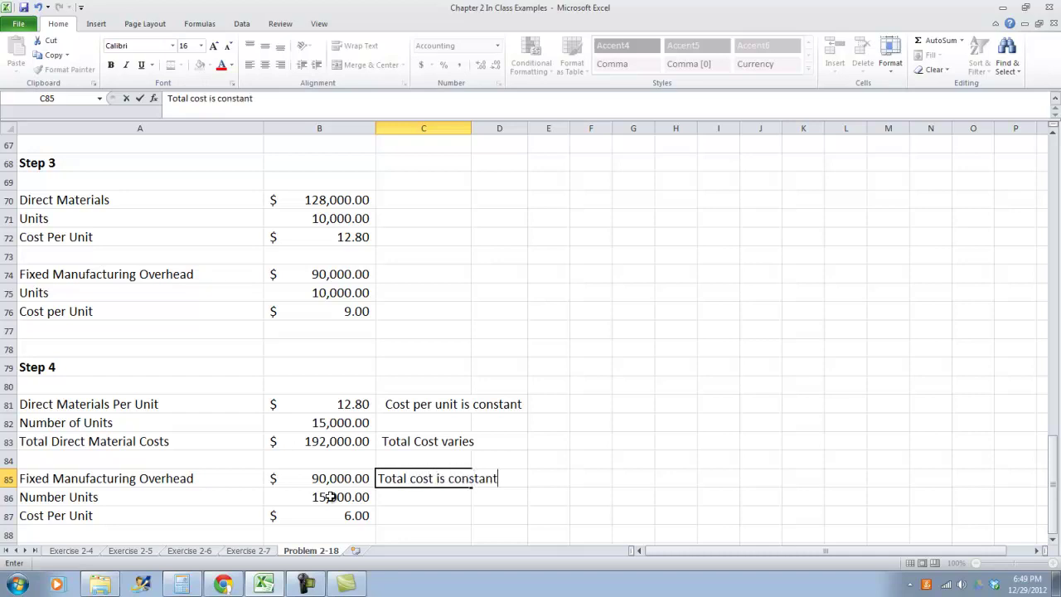
key("Return")
Enter the note "Cost per unit varies" in C87 beside the fixed overhead cost per unit.
key("Return")
type("Fi")
key("BackSpace")
type("Va")
key("BackSpace")
key("BackSpace")
type("Cost per uni")
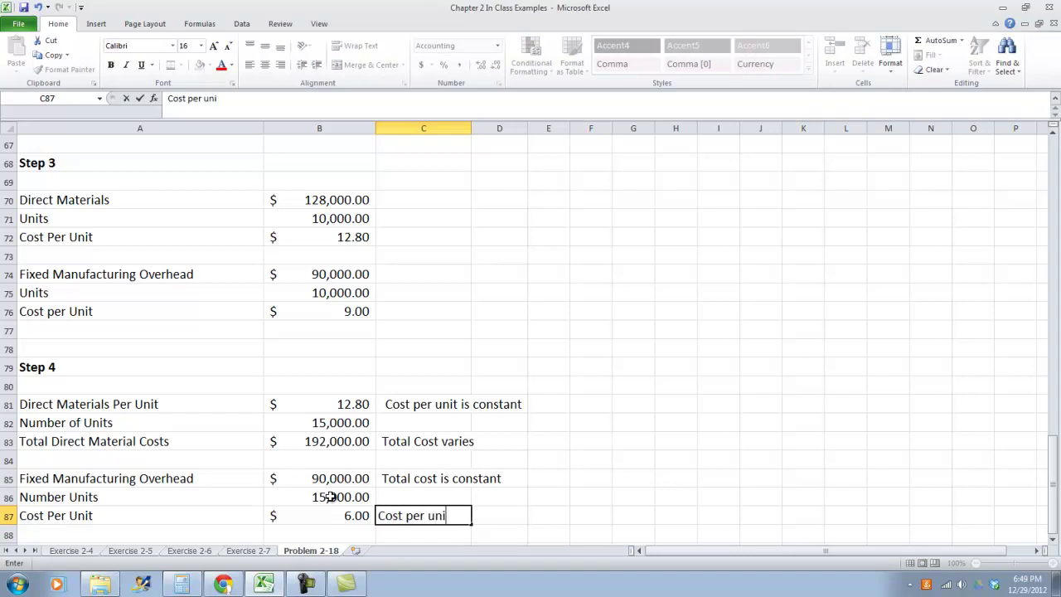
type("t varies")
key("BackSpace")
key("BackSpace")
type("ries")
key("Return")
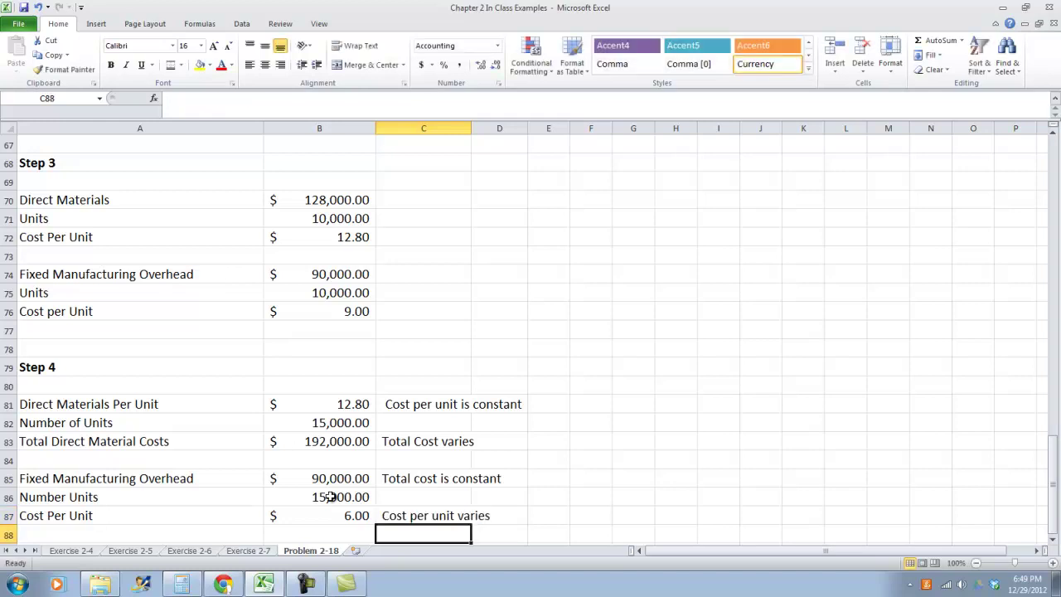
Add a bold heading "Step 5" in A89.
scroll(382, 454, "down", 2)
left_click(204, 445)
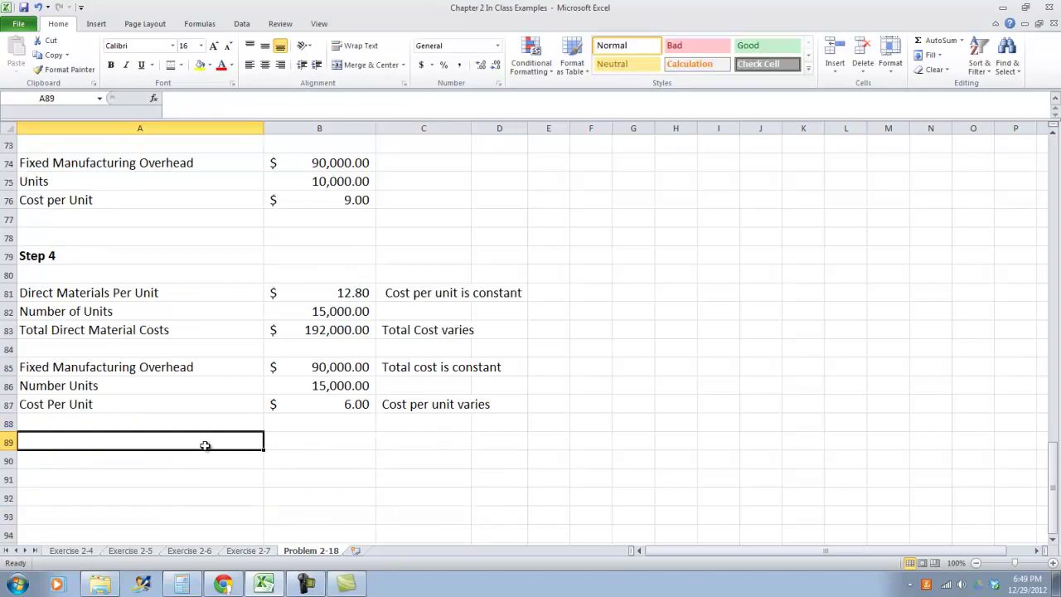
type("Step 5")
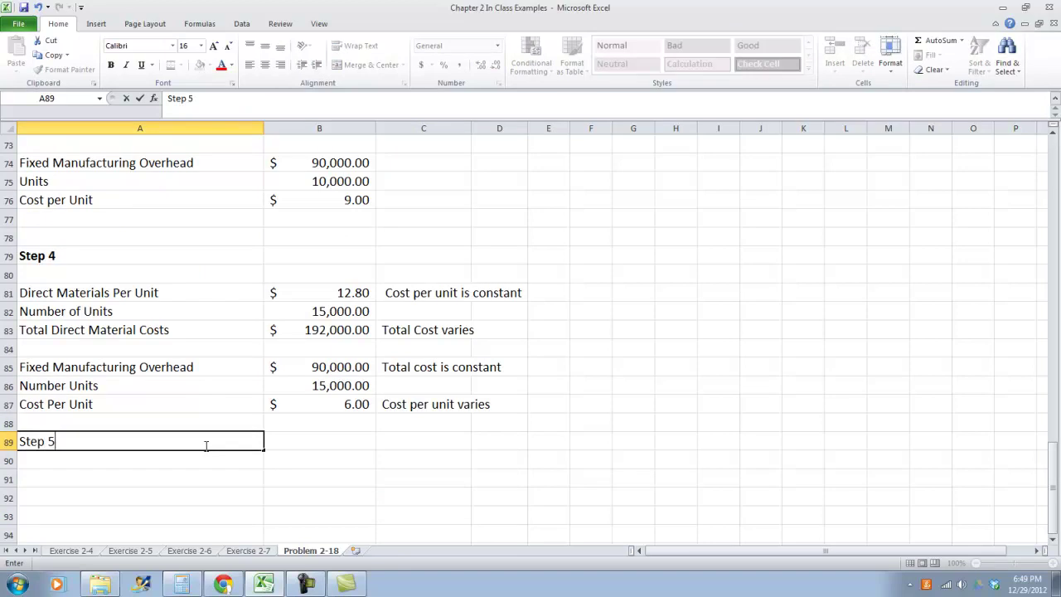
key("Return")
left_click(166, 439)
left_click(111, 65)
left_click(148, 425)
Enter in A90 "Remember that variable costs per unit remain the same, but total cost for a variable will change".
left_click(145, 457)
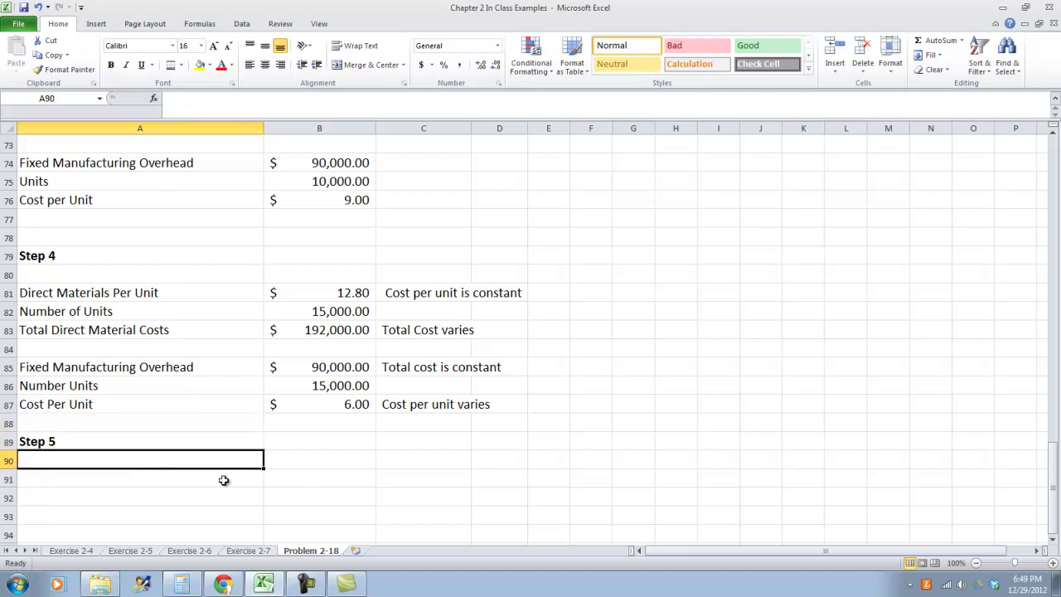
type("Remember tha")
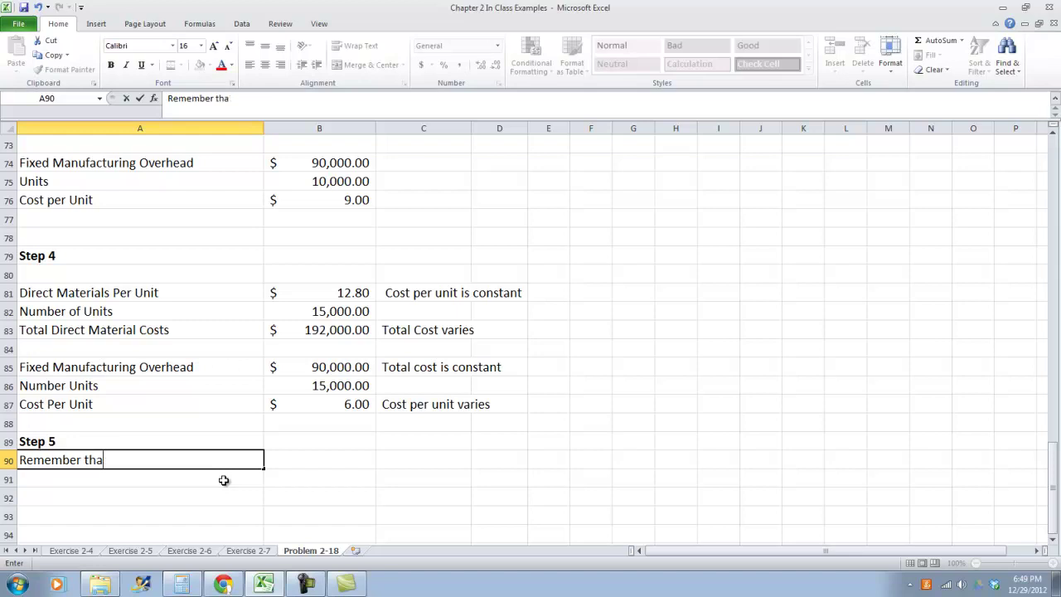
type("t variable costs")
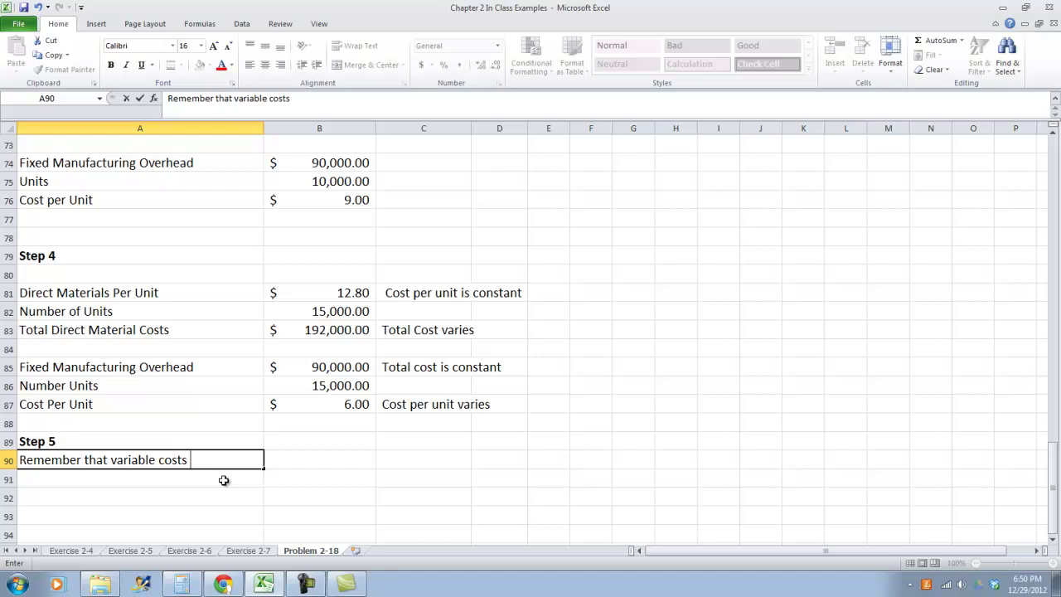
type("per unit remain the s")
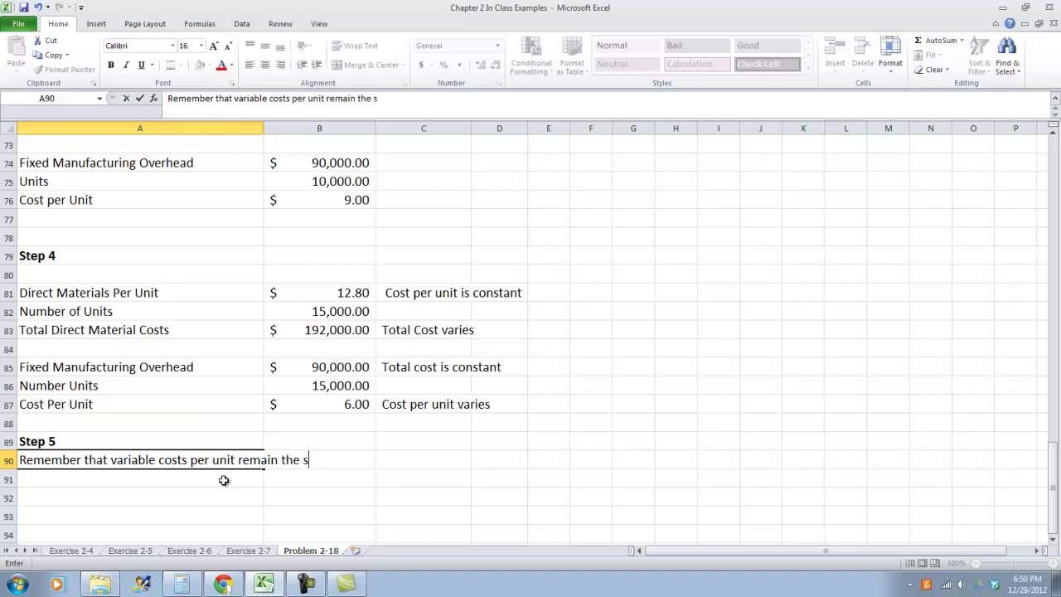
type("ame, but total cost fo")
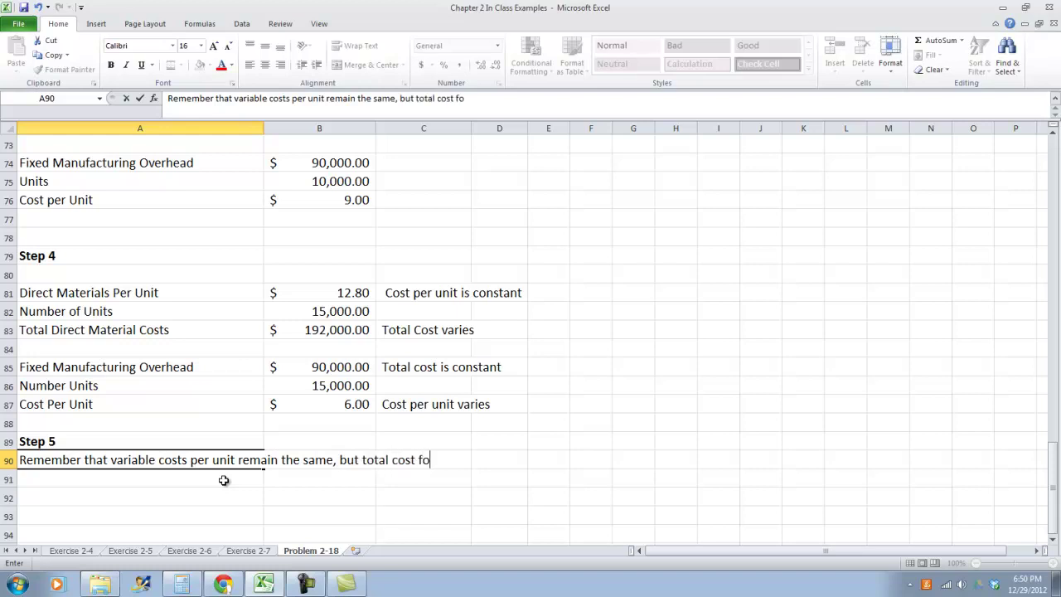
type("r a a")
type("var")
type("iable wi")
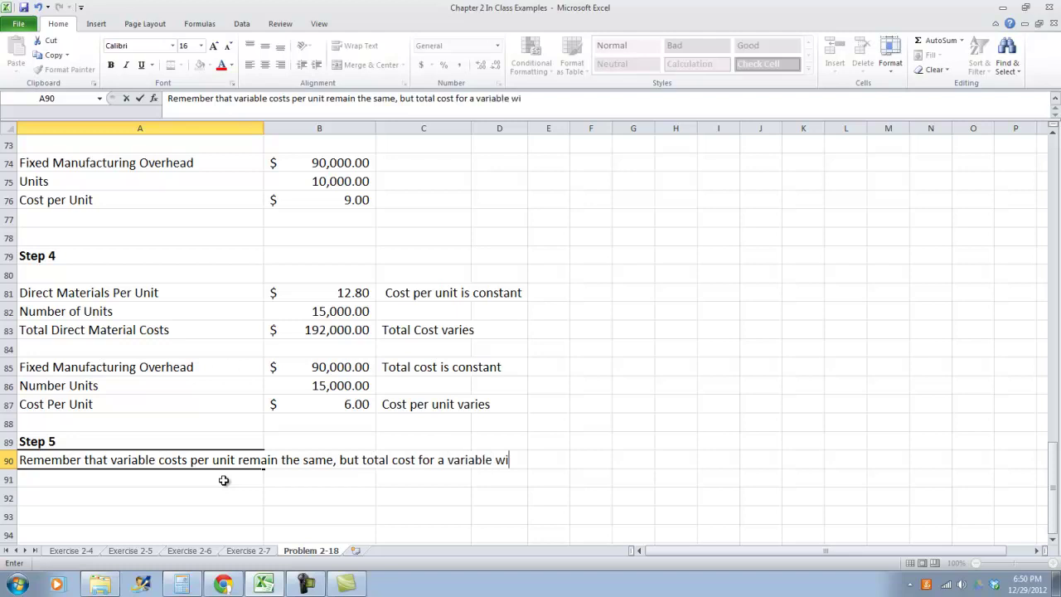
type("ll change")
key("Return")
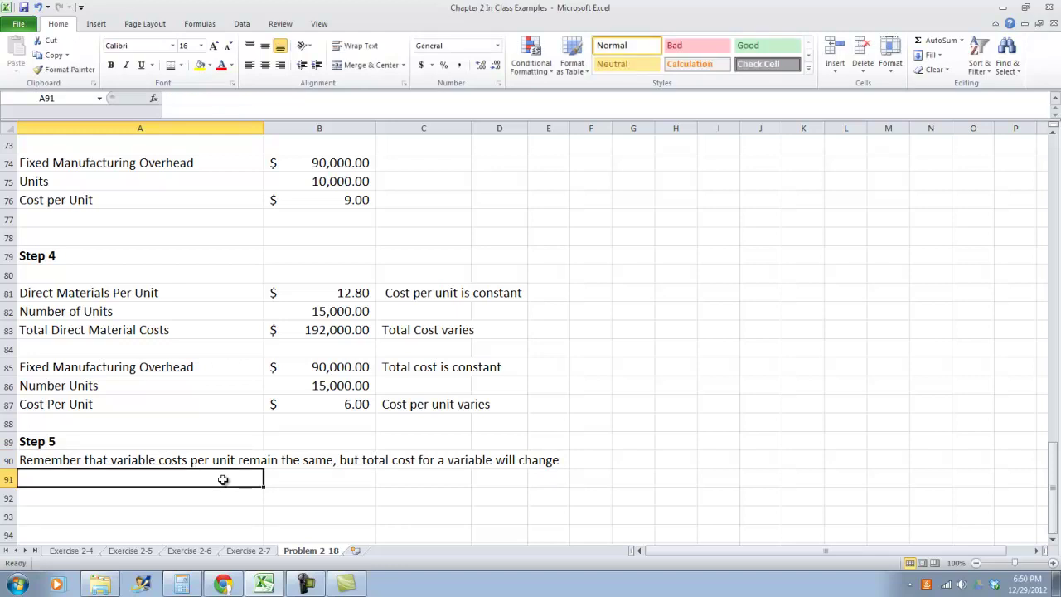
type("Total co")
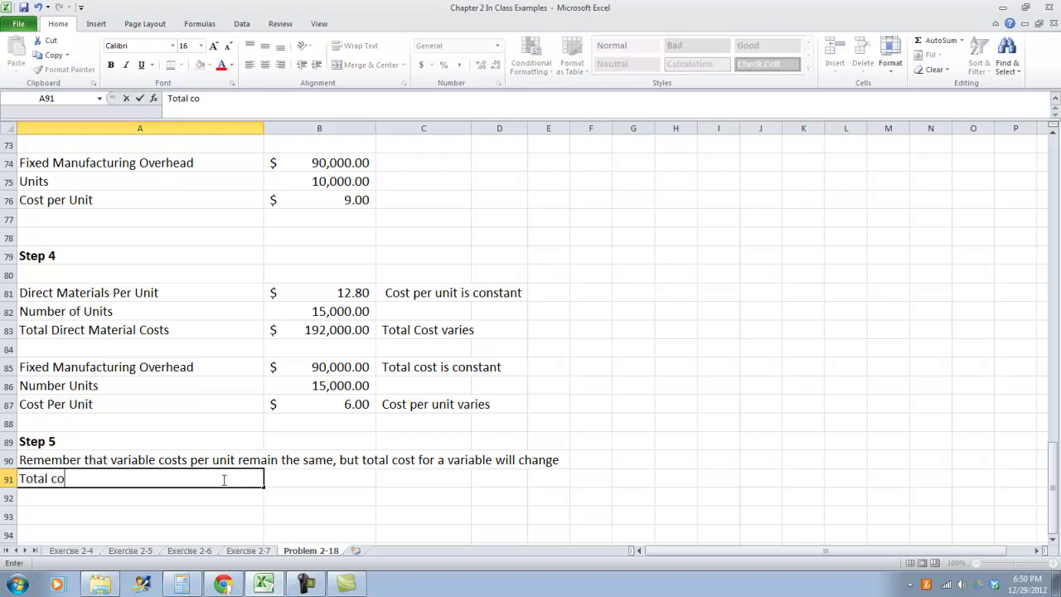
type("st i")
key("BackSpace")
key("BackSpace")
key("BackSpace")
key("BackSpace")
key("BackSpace")
key("BackSpace")
key("BackSpace")
key("BackSpace")
key("BackSpace")
key("BackSpace")
key("BackSpace")
key("BackSpace")
key("BackSpace")
key("Tab")
left_click_drag(208, 321, 275, 325)
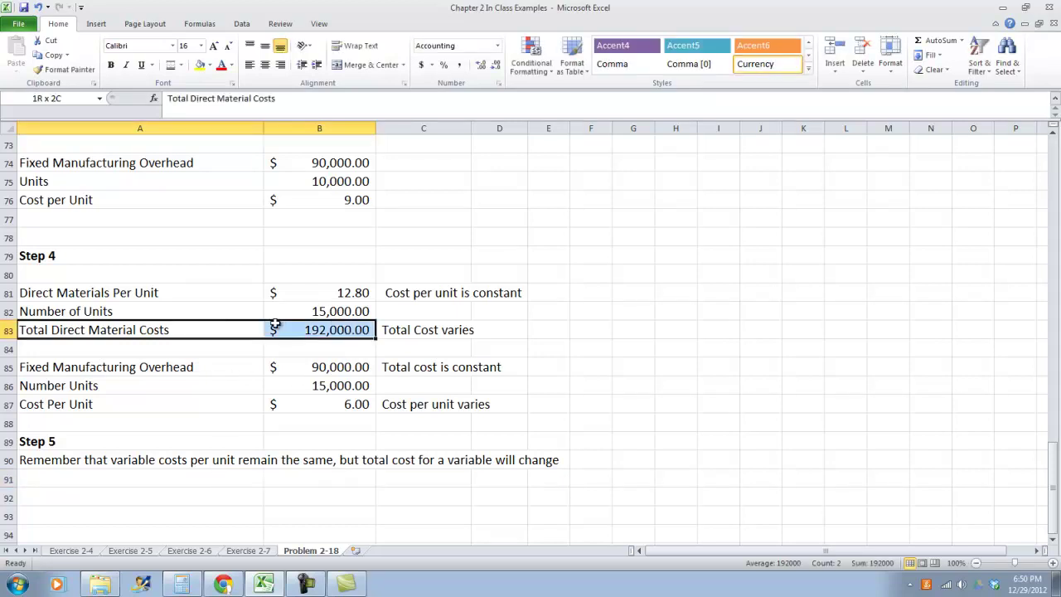
left_click(291, 310)
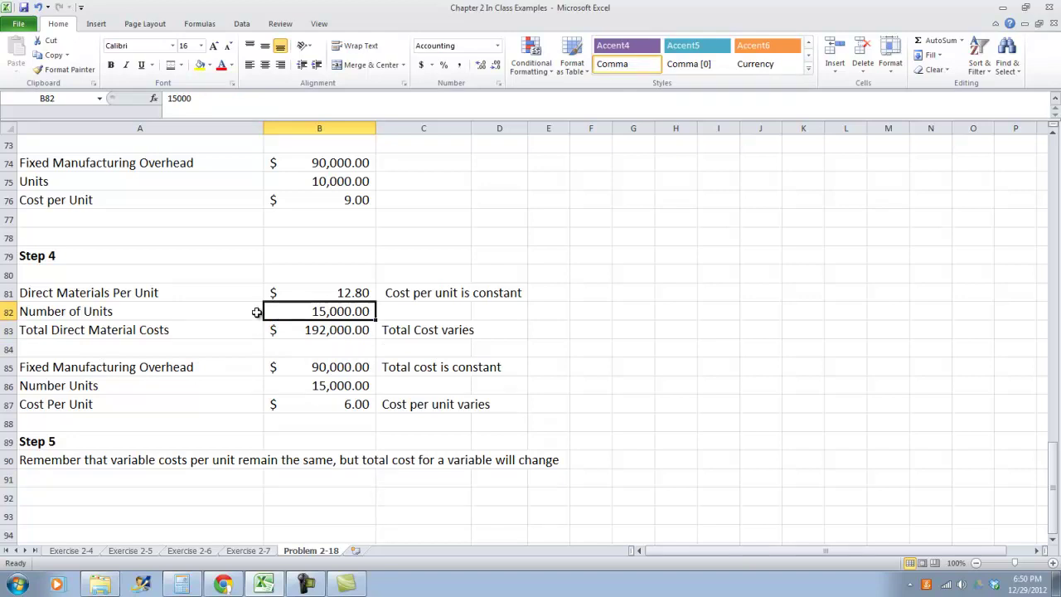
Start the explanation in A91 with "Therefore per unit cost for direct material remains unchanged from 3 to 4".
left_click(161, 477)
type("Thef")
type("refore ")
type("per unit cao")
key("BackSpace")
key("BackSpace")
type("ost for d")
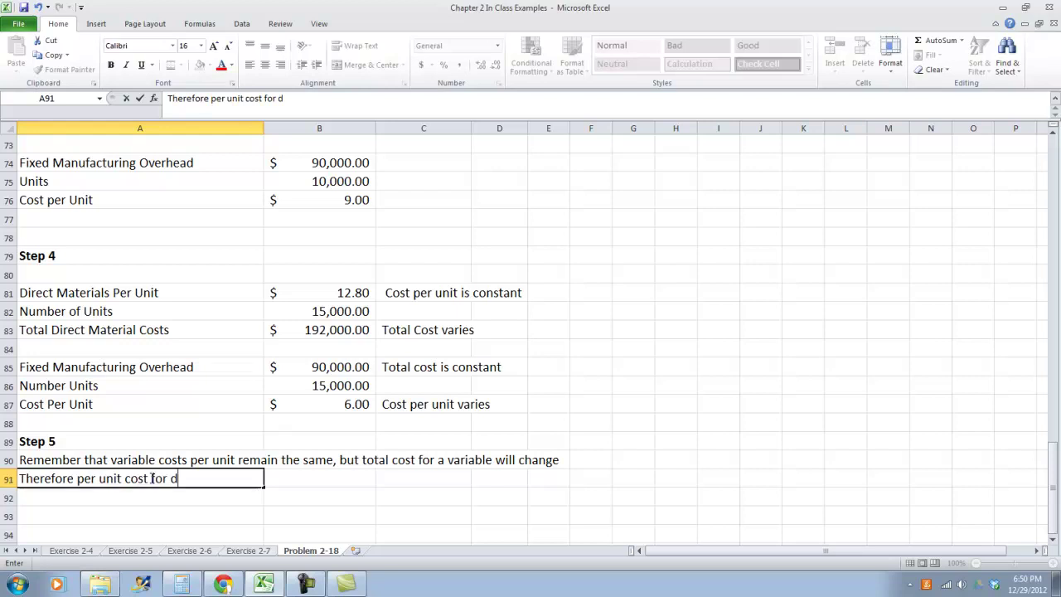
type("irect material ")
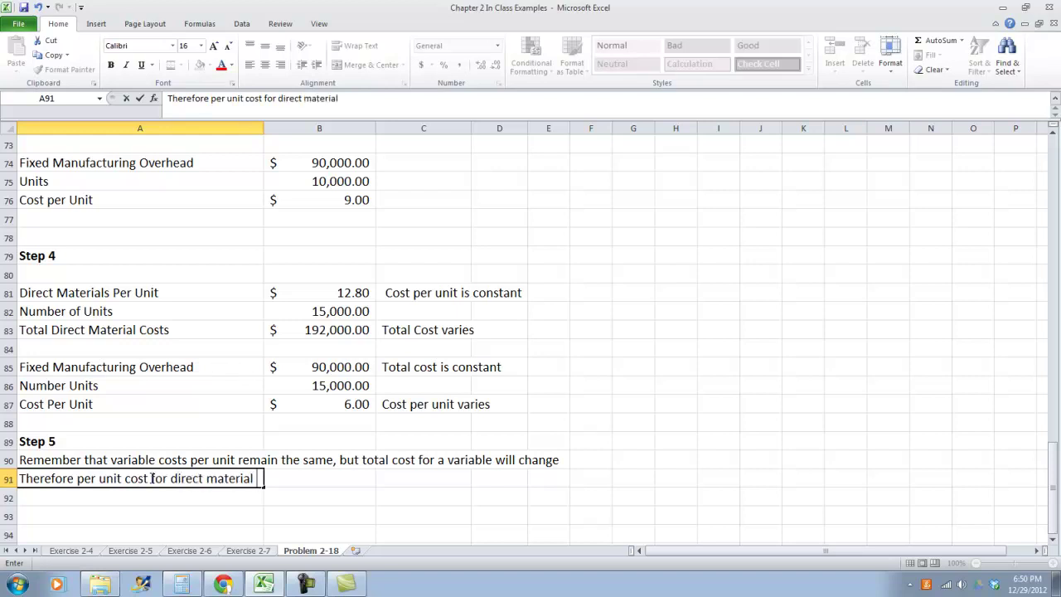
type("remains unchan")
type("ged from ")
type("3 to 4")
Complete the A91 sentence with ", but total direct material costs change because the number of units increased".
type(", t")
type("h")
key("BackSpace")
key("BackSpace")
type("but total ")
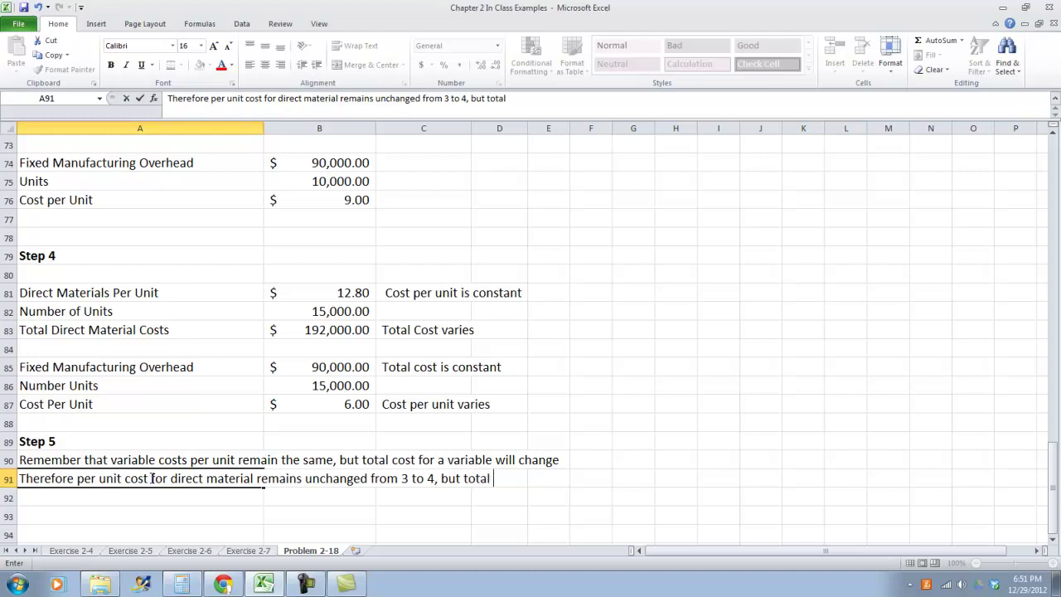
type("direct material c")
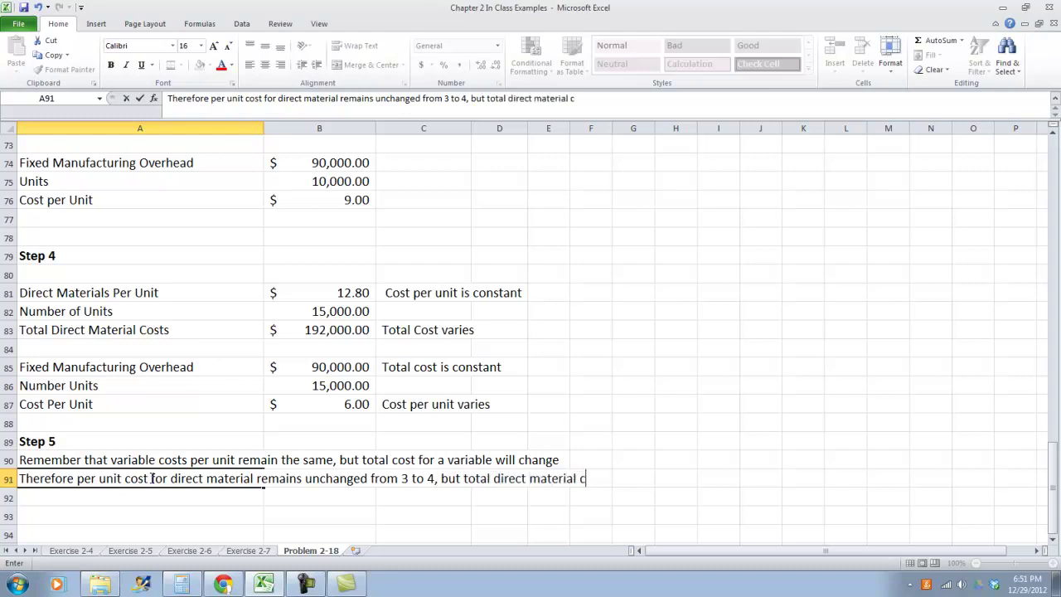
type("osts change")
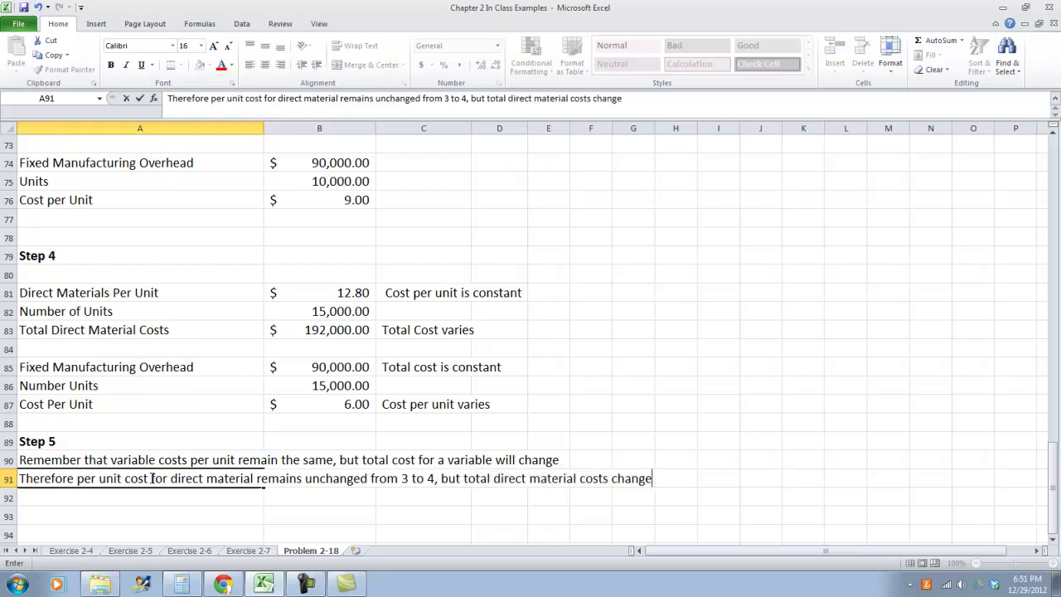
type(" because the ")
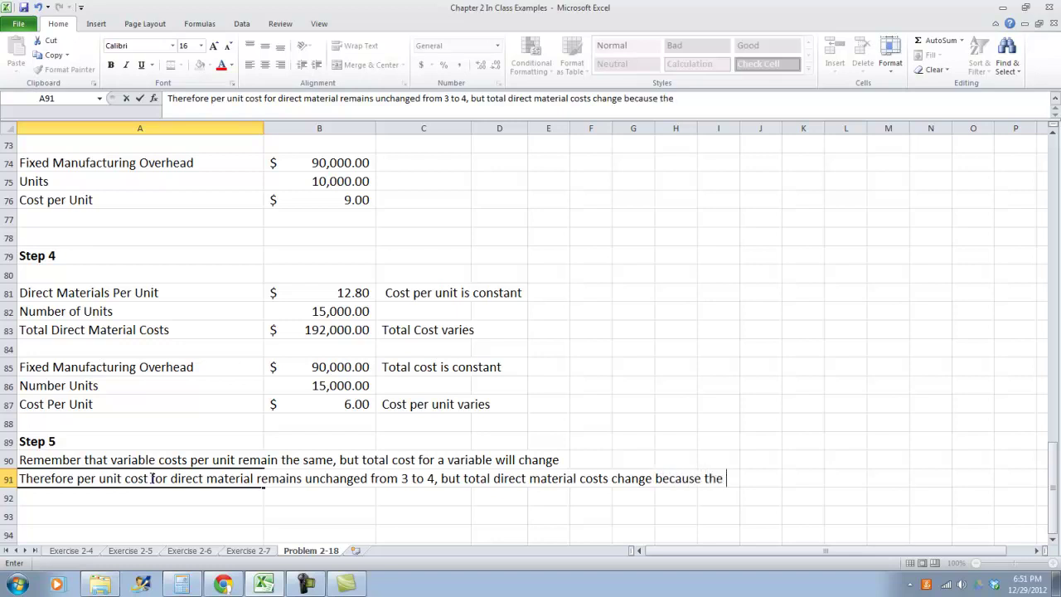
type("number of units increased")
key("Return")
Start a second explanation in A93 with "As for Fixed Manufacturing overhead the total cost remain unchanged (fixed), but".
key("Return")
type("As for")
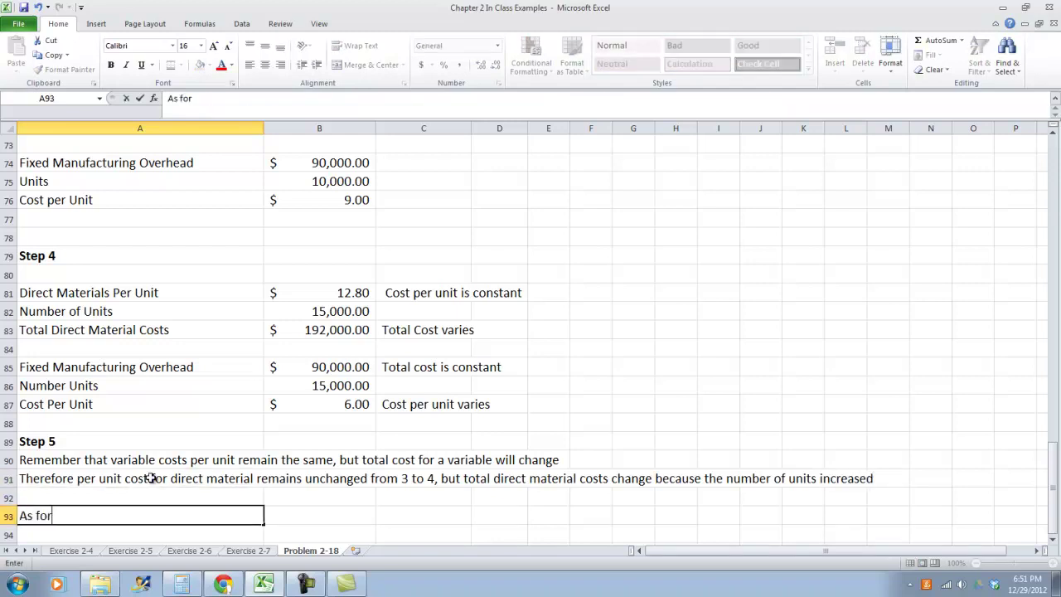
type(" Fixed Manufacturing overhead the")
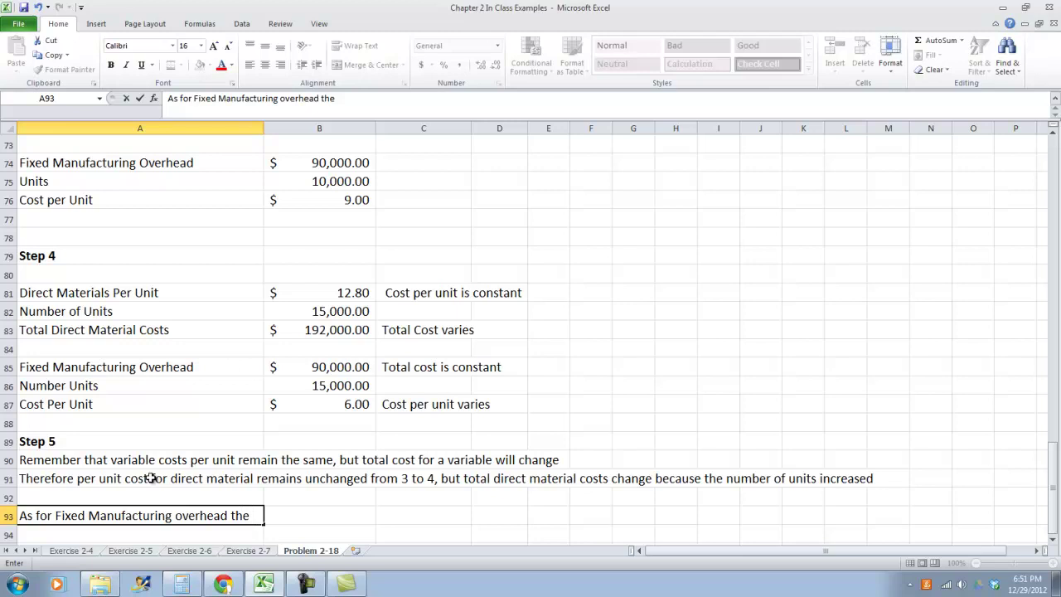
type("total cost")
type(" remain unchange")
type("d (fixed")
type(") ")
type(" but ")
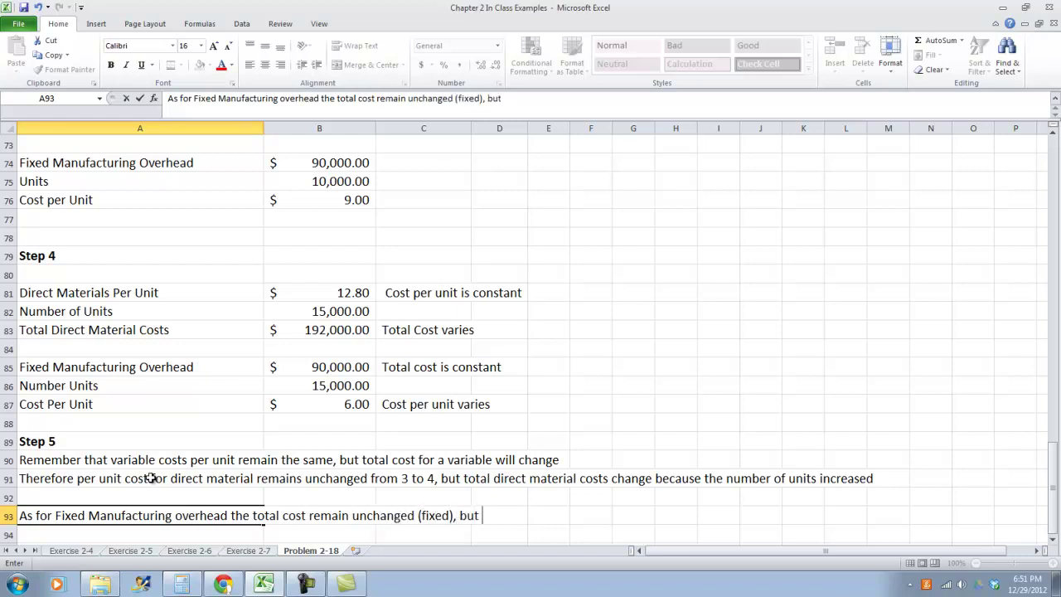
Complete the A93 sentence with "the cost per unit of fixed manfuacturing overhead changes (is less) because the number of units increased".
type("the cost per unit of fixed ma")
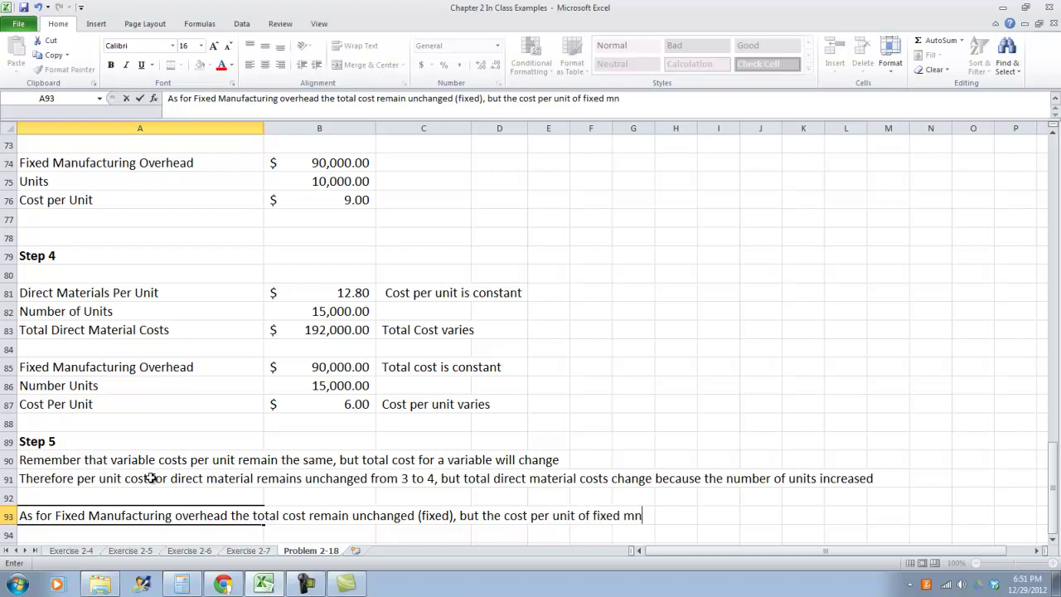
type("nfuacturin")
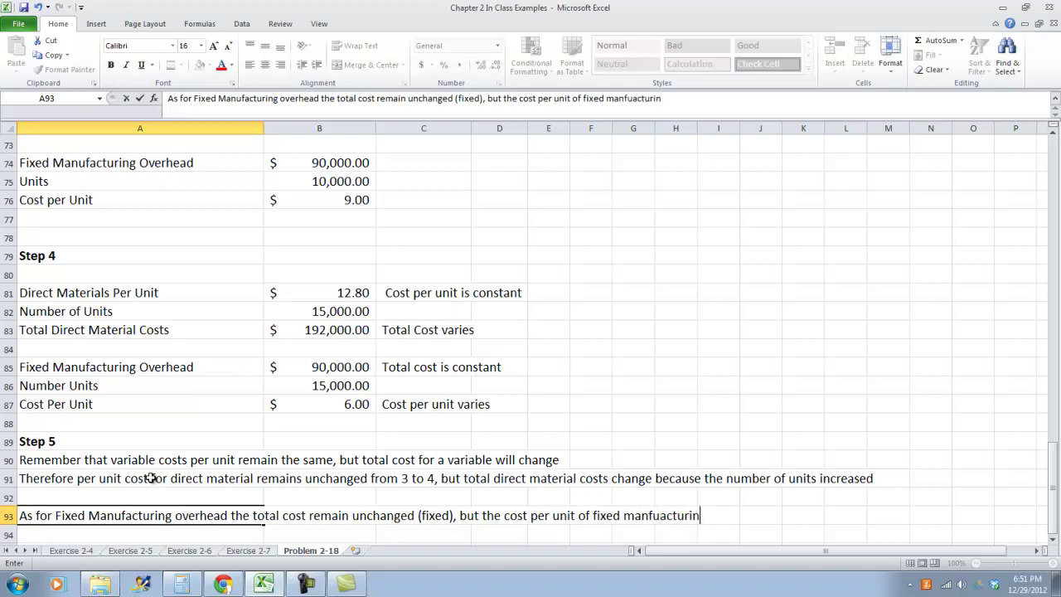
type("g overhead re")
key("BackSpace")
key("BackSpace")
type("changes")
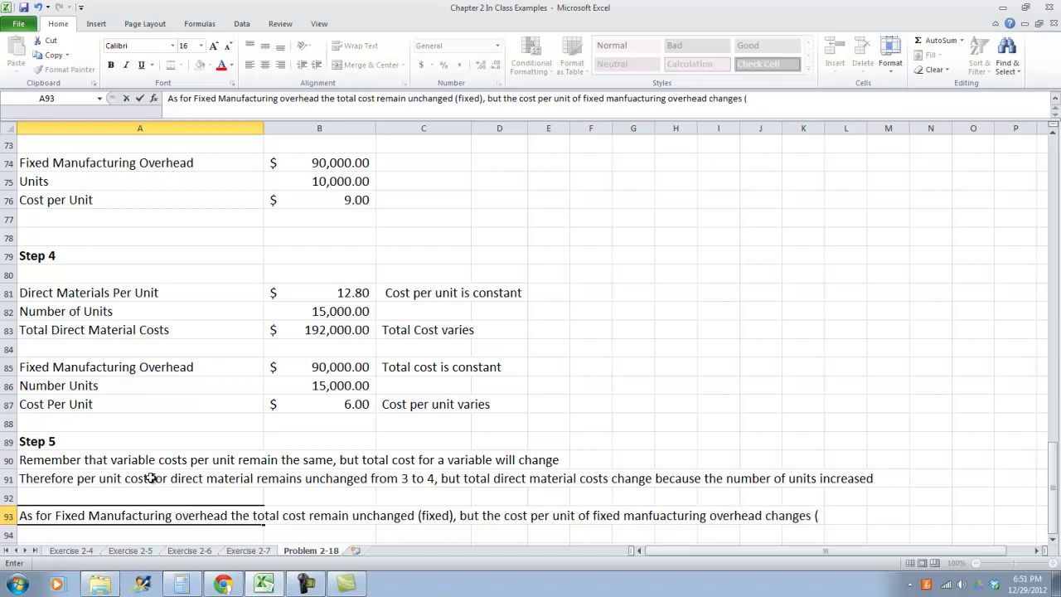
type(" (is less) because the numbe")
key("BackSpace")
key("BackSpace")
type("eber of units inc")
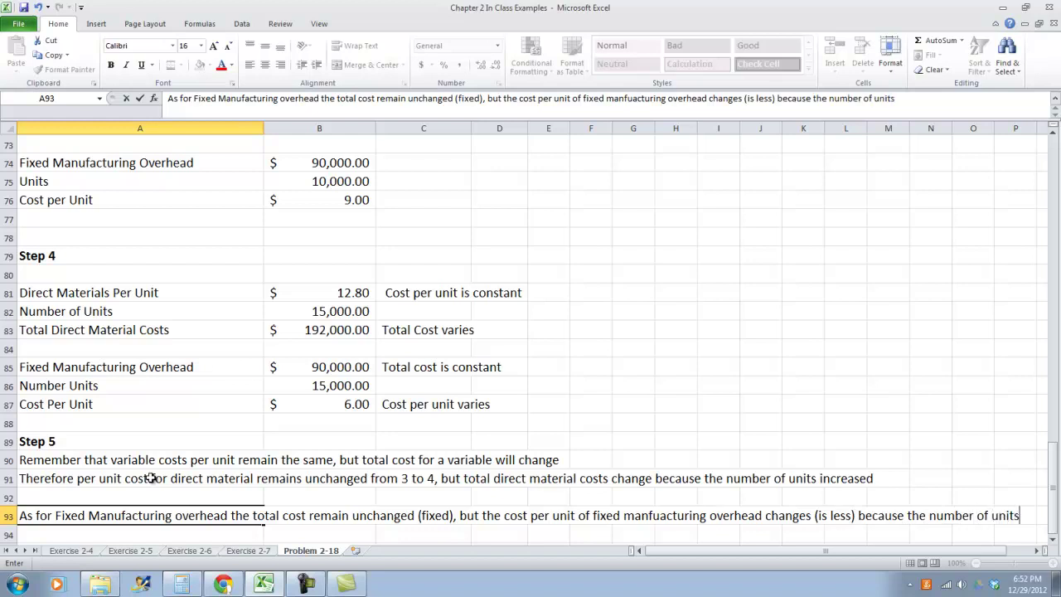
type("reased")
key("Return")
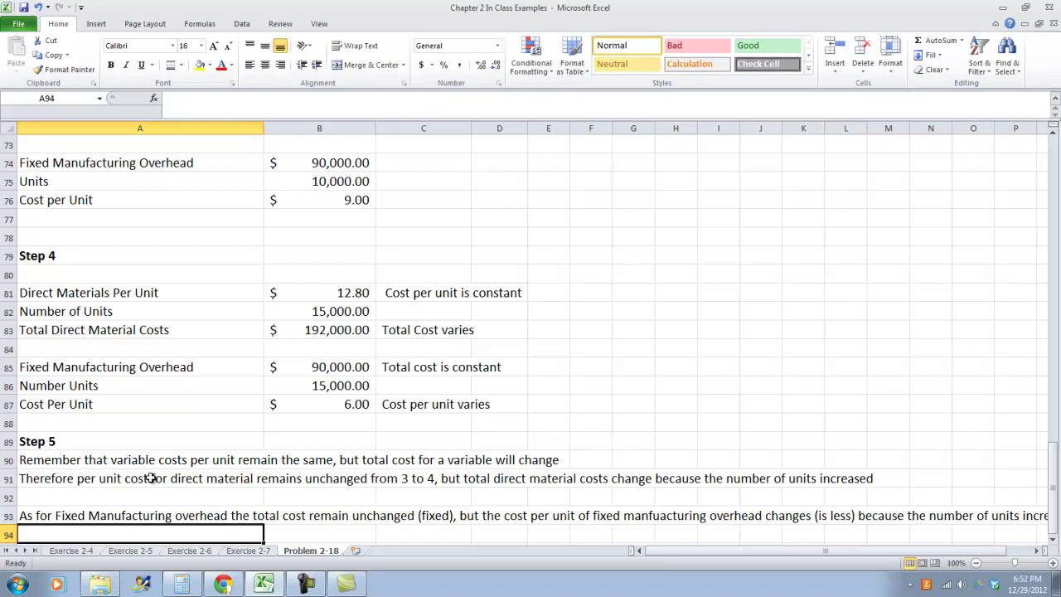
Compare the fixed manufacturing overhead, units and cost per unit in rows 74 to 76 with those in rows 85 to 87.
left_click(282, 387)
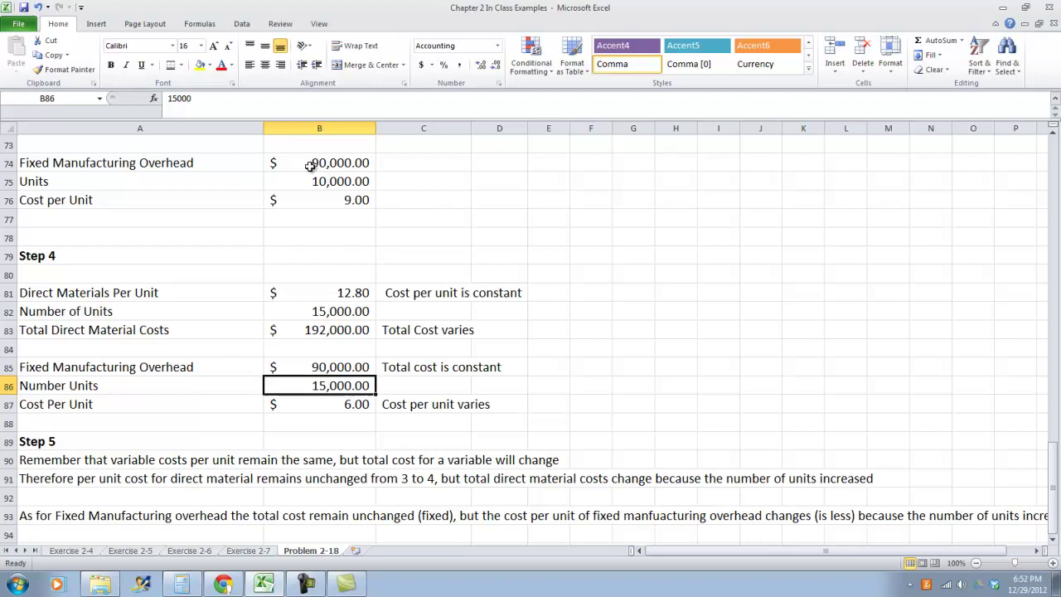
left_click_drag(220, 200, 295, 195)
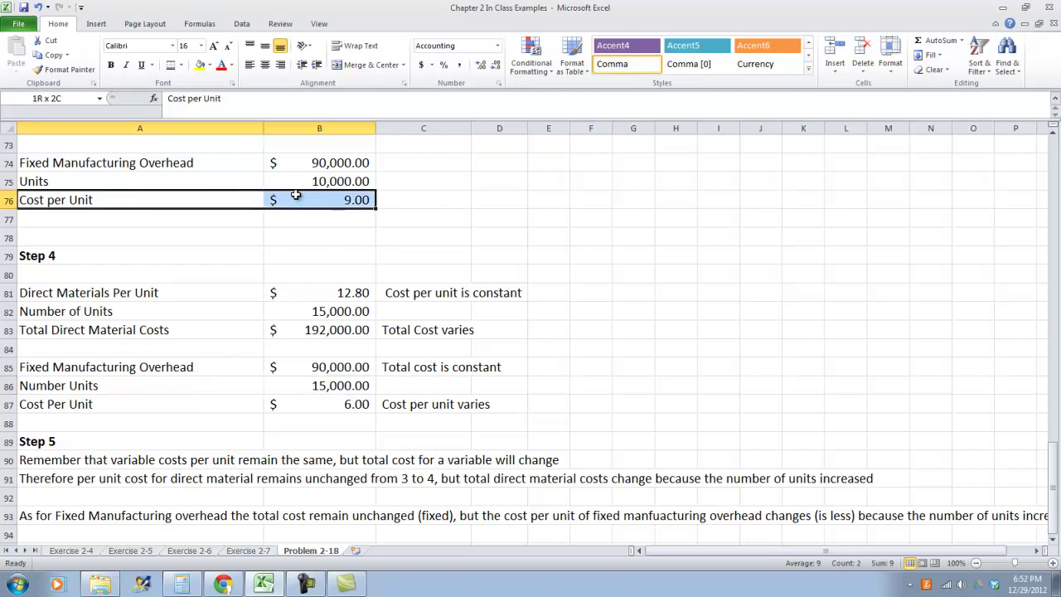
left_click(100, 402)
left_click_drag(123, 385, 279, 379)
left_click(197, 402)
left_click(166, 367)
left_click(201, 405)
left_click_drag(186, 403, 349, 404)
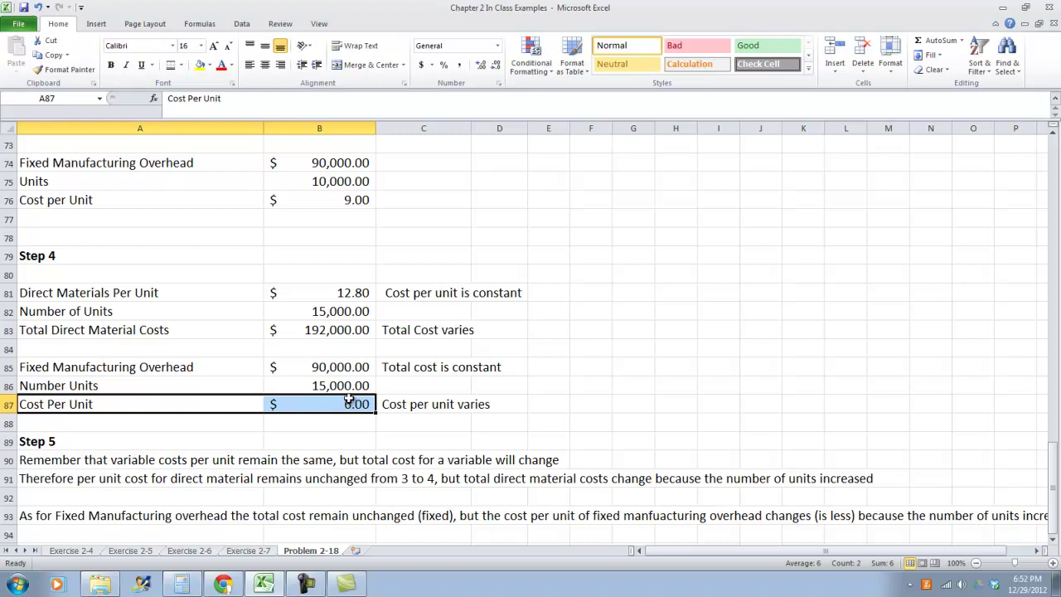
scroll(305, 438, "down", 2)
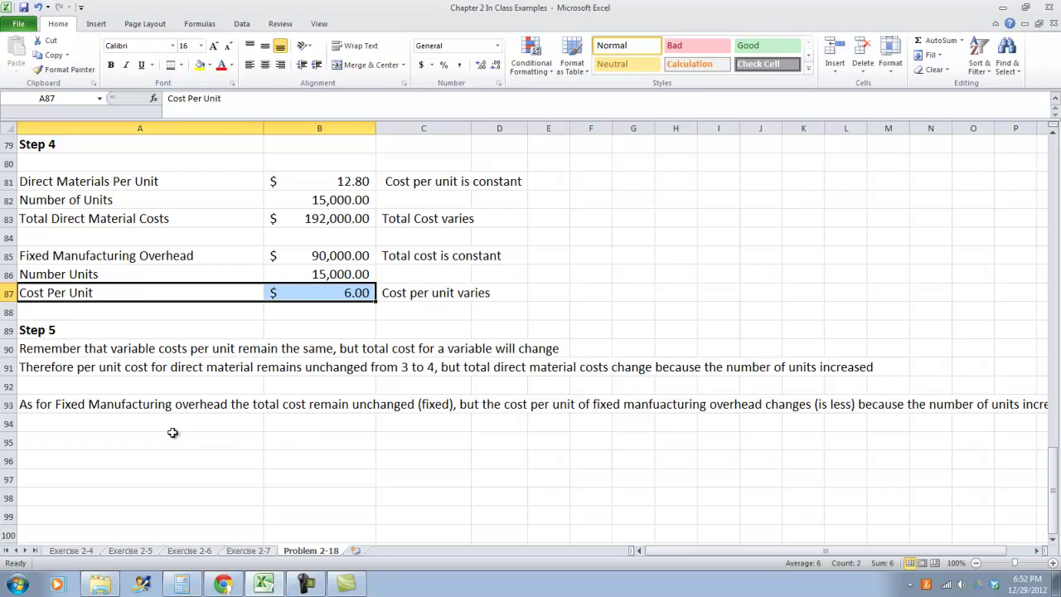
left_click(173, 434)
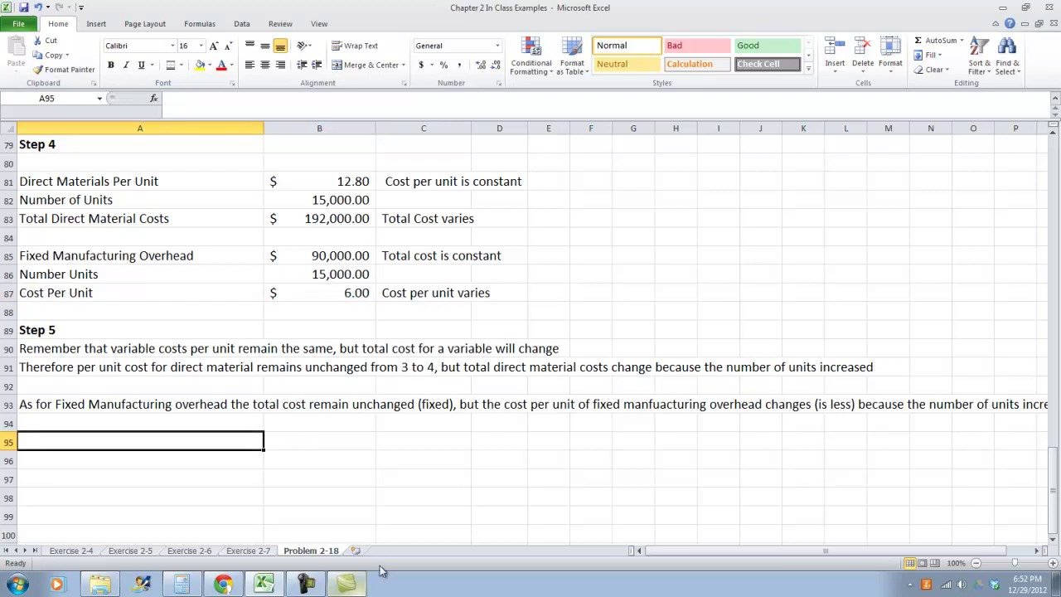
left_click(247, 477)
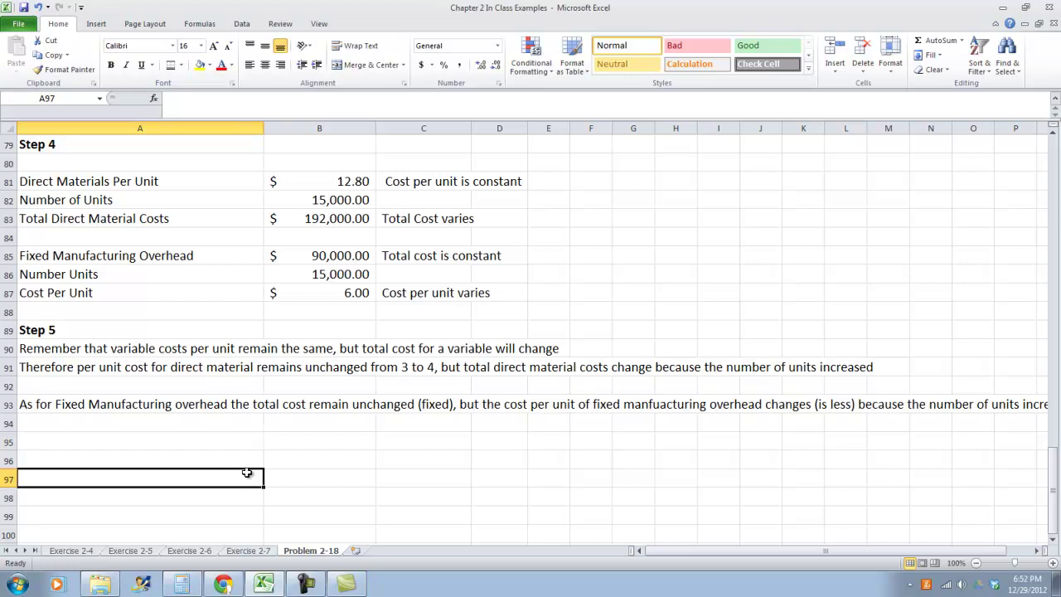
left_click(306, 585)
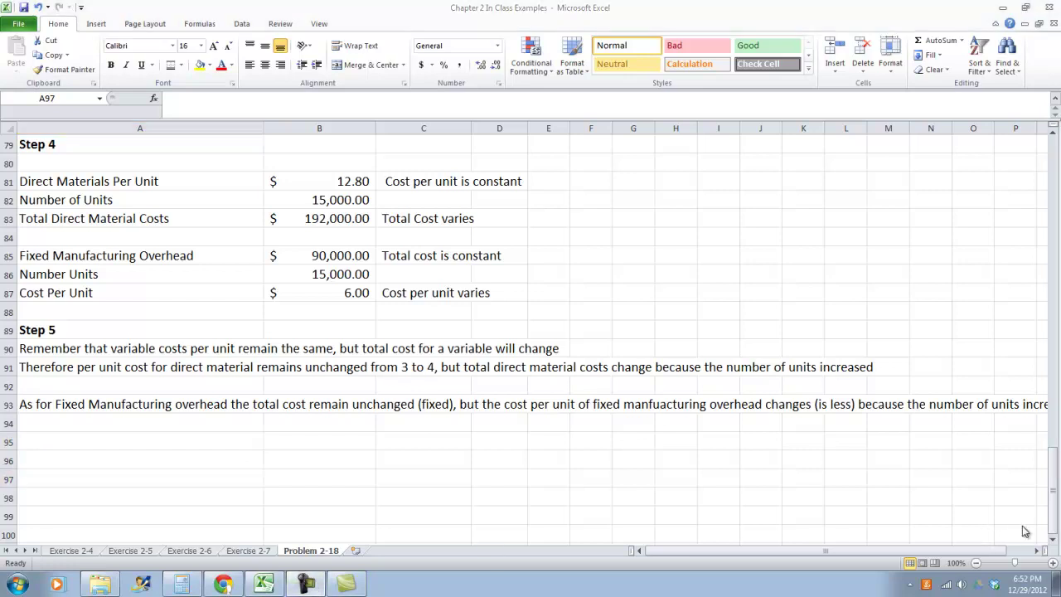